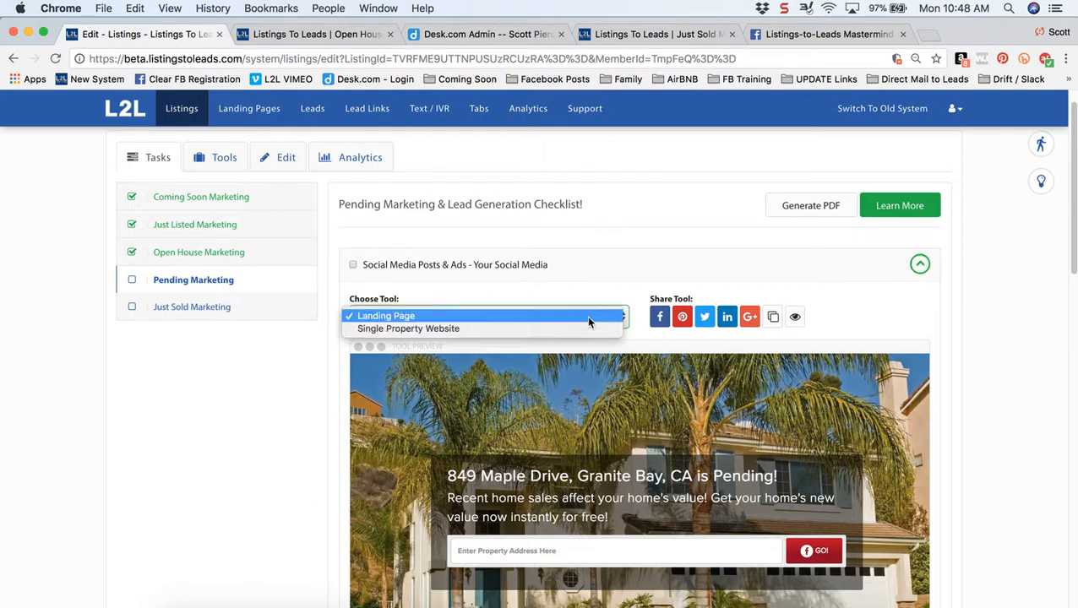
- Keep Landing Page as the social media tool in the Pending Marketing checklist
{"action": "left_click", "coordinate": [540, 317]}
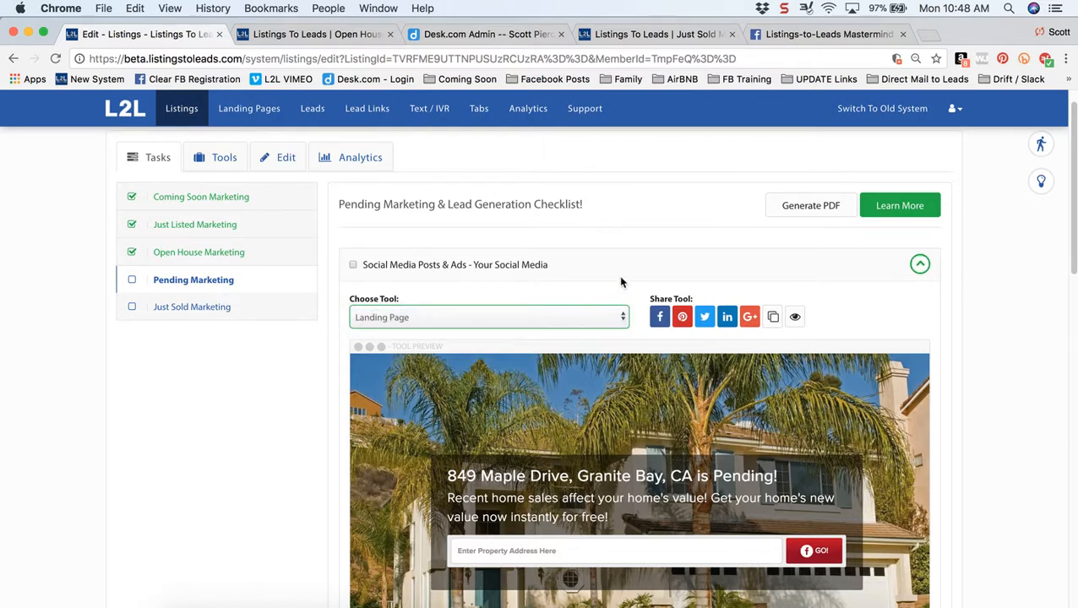
{"action": "left_click", "coordinate": [795, 319]}
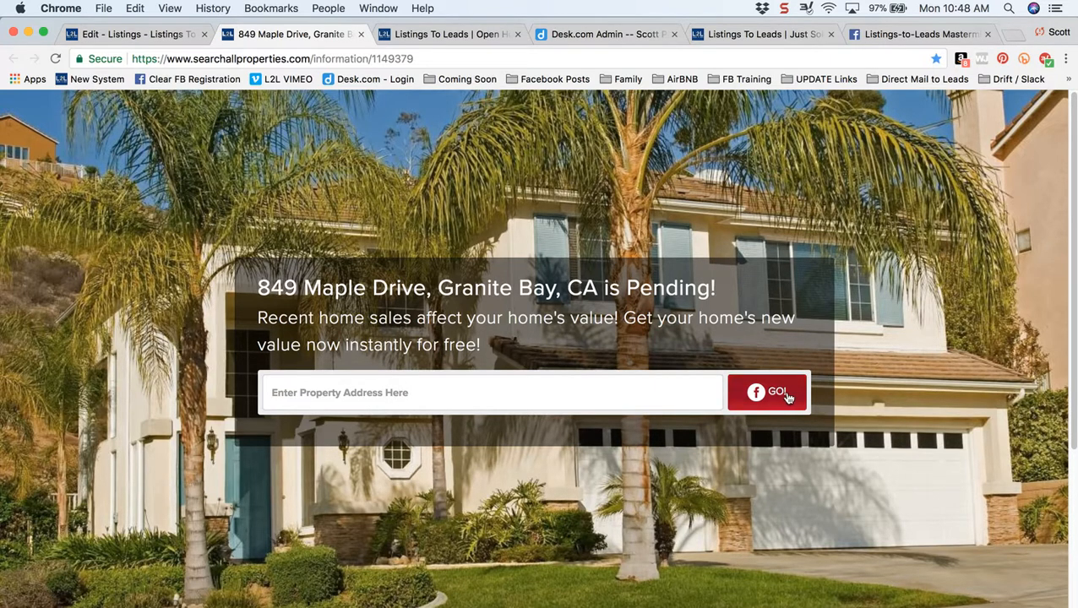
{"action": "left_click", "coordinate": [487, 62]}
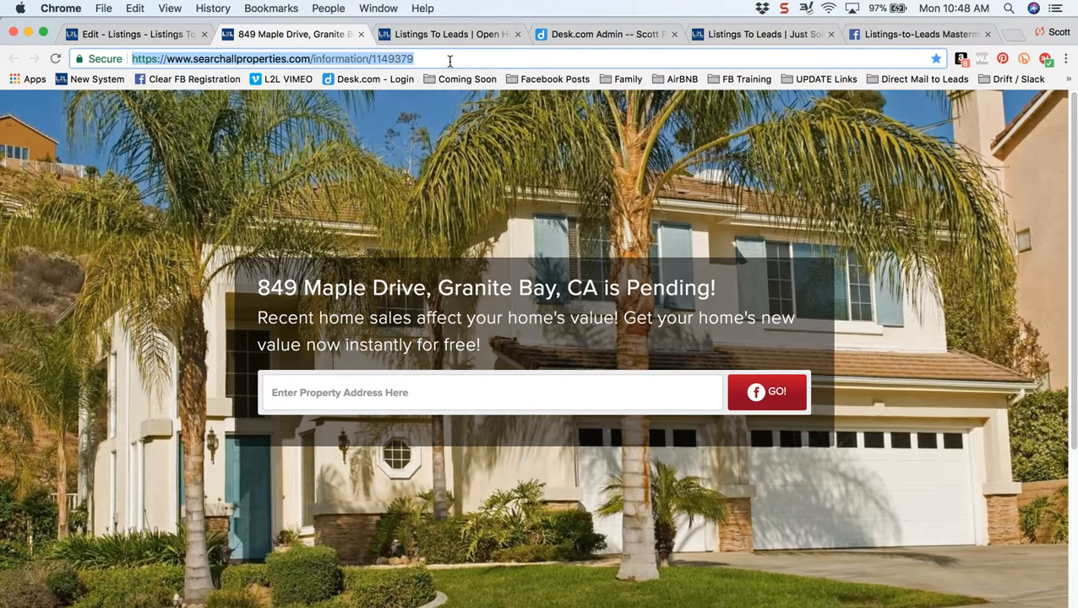
{"action": "left_click", "coordinate": [874, 40]}
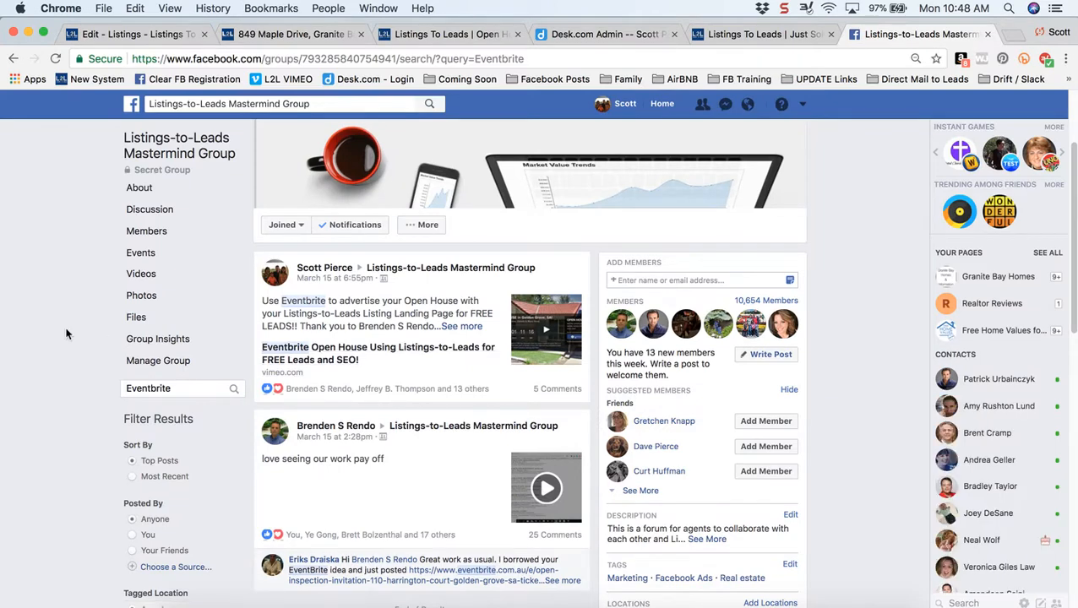
- Choose Create Ads from the Facebook account menu
{"action": "left_click", "coordinate": [803, 104]}
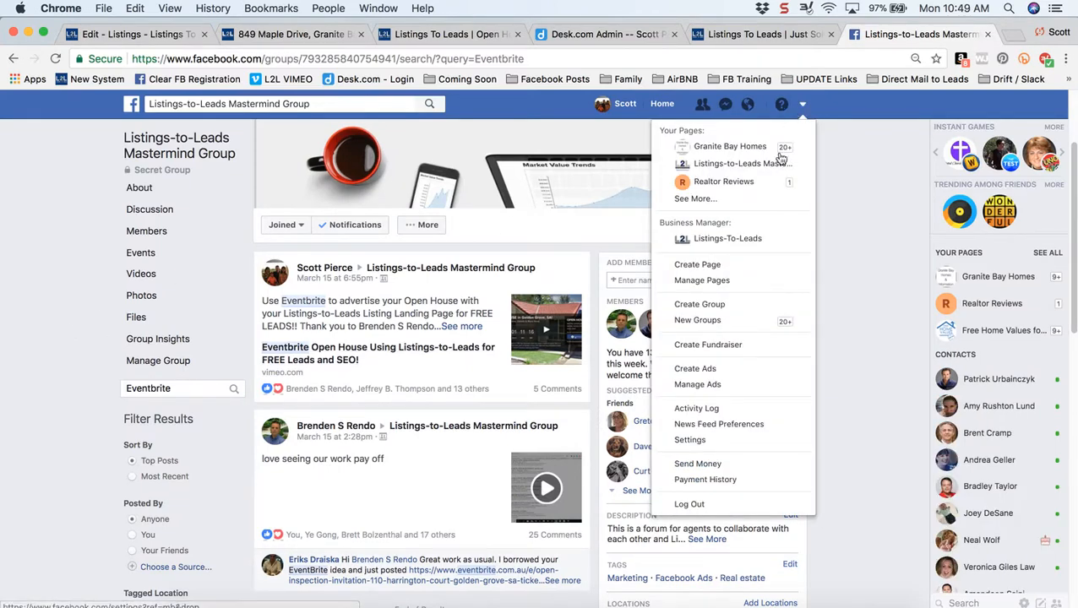
{"action": "left_click", "coordinate": [721, 370]}
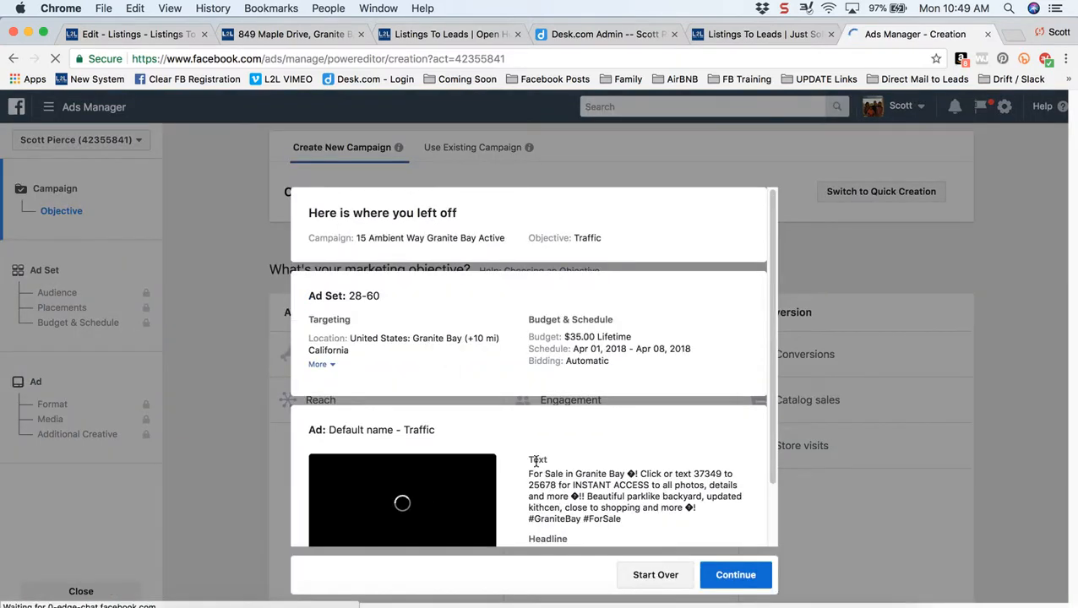
{"action": "left_click", "coordinate": [655, 577]}
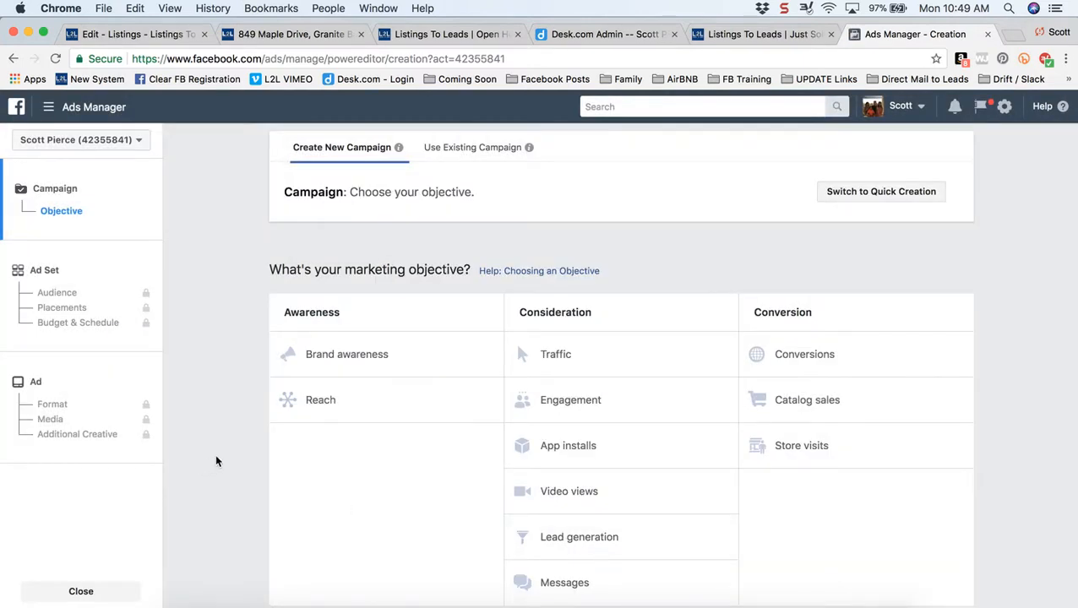
{"action": "left_click_drag", "start_coordinate": [525, 311], "coordinate": [591, 317]}
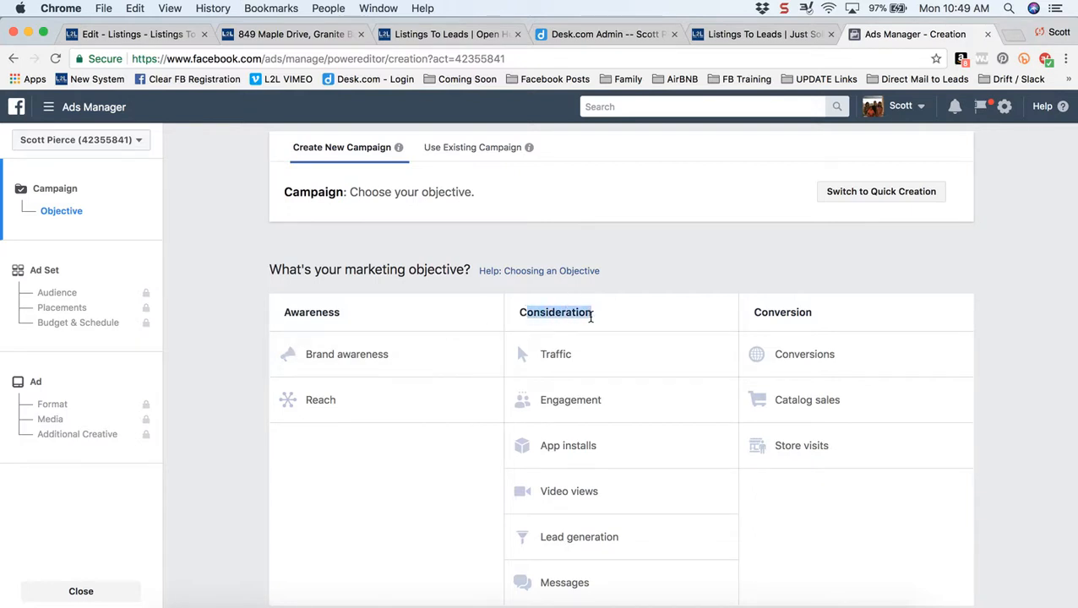
{"action": "left_click", "coordinate": [553, 353]}
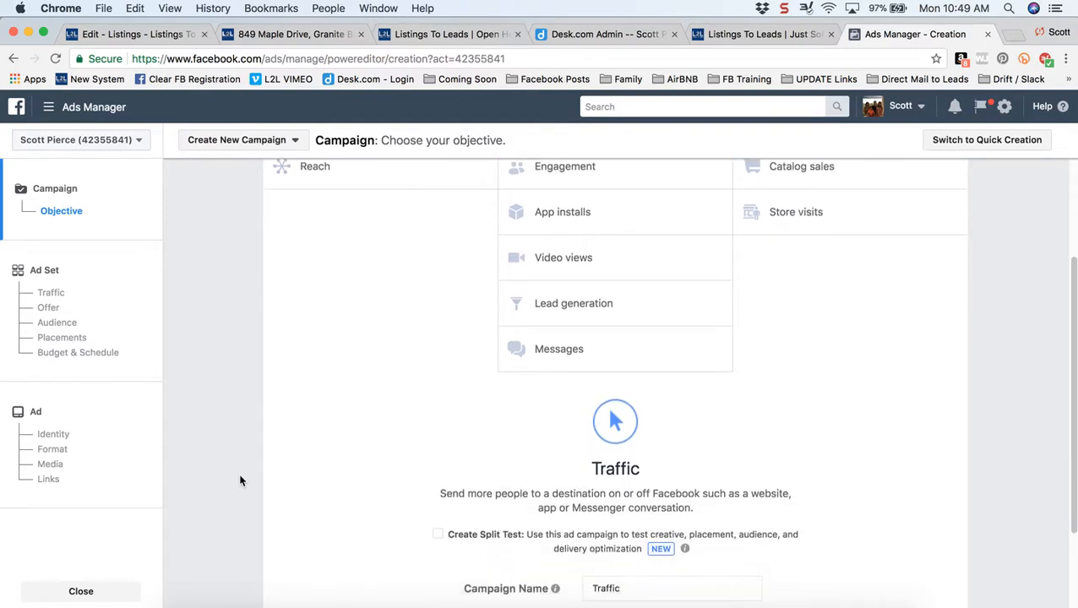
{"action": "left_click_drag", "start_coordinate": [631, 452], "coordinate": [482, 436]}
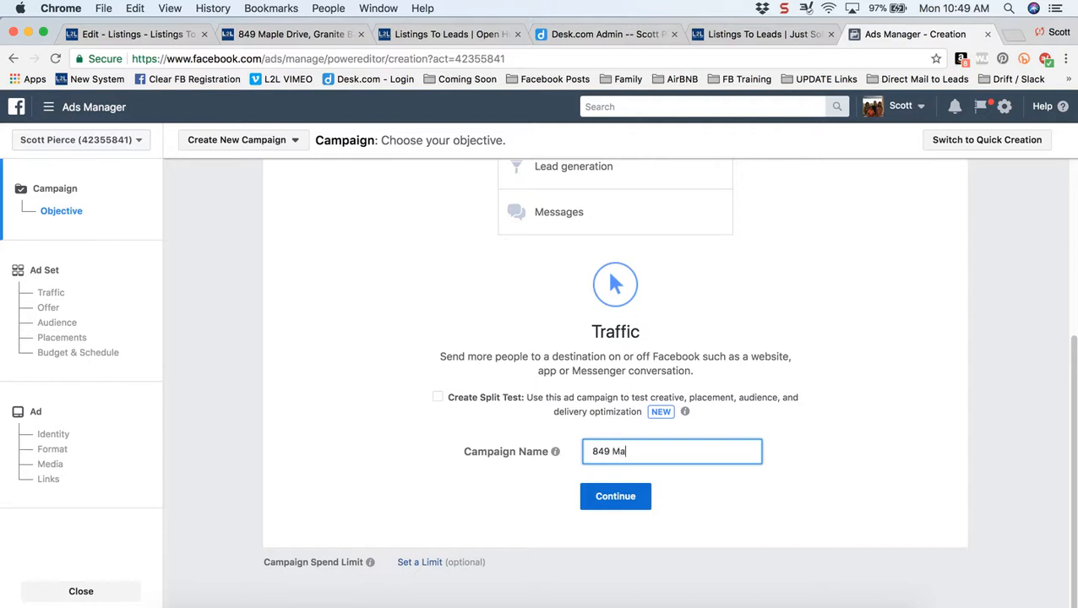
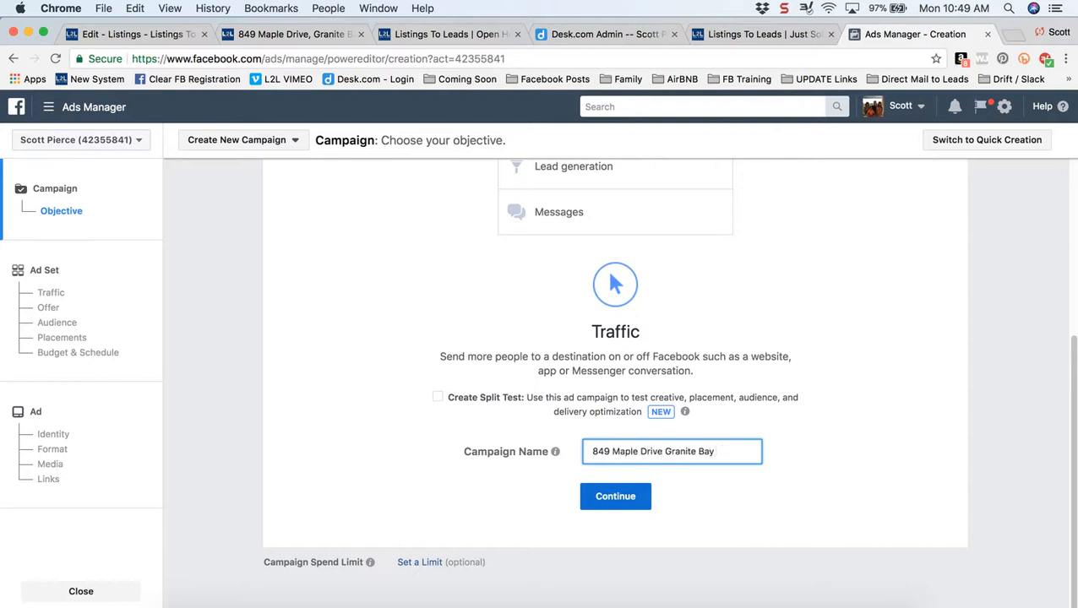
{"action": "type", "text": " Pending"}
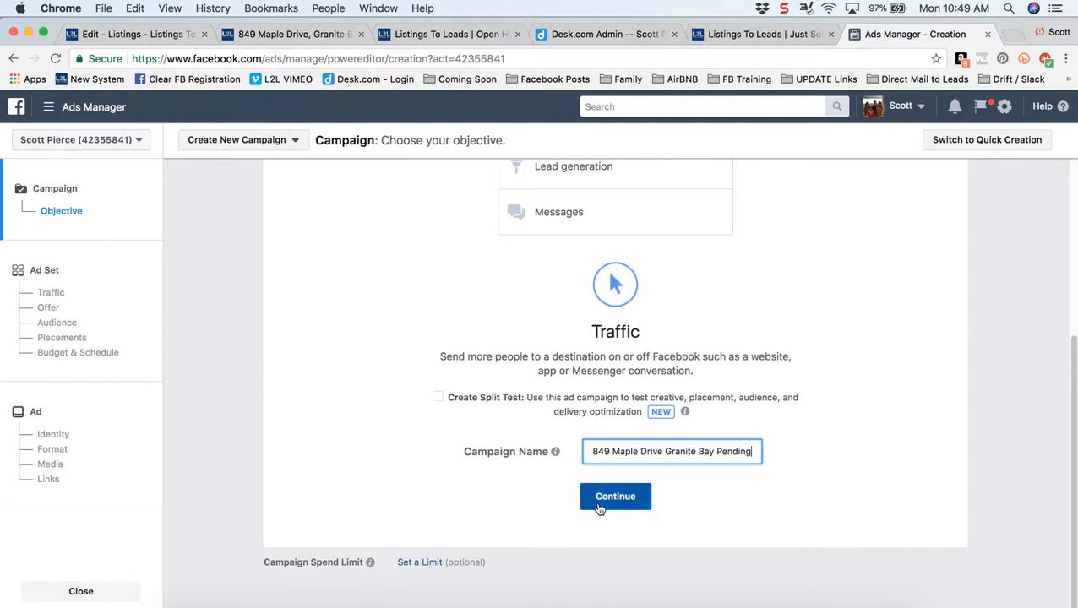
{"action": "left_click", "coordinate": [606, 498]}
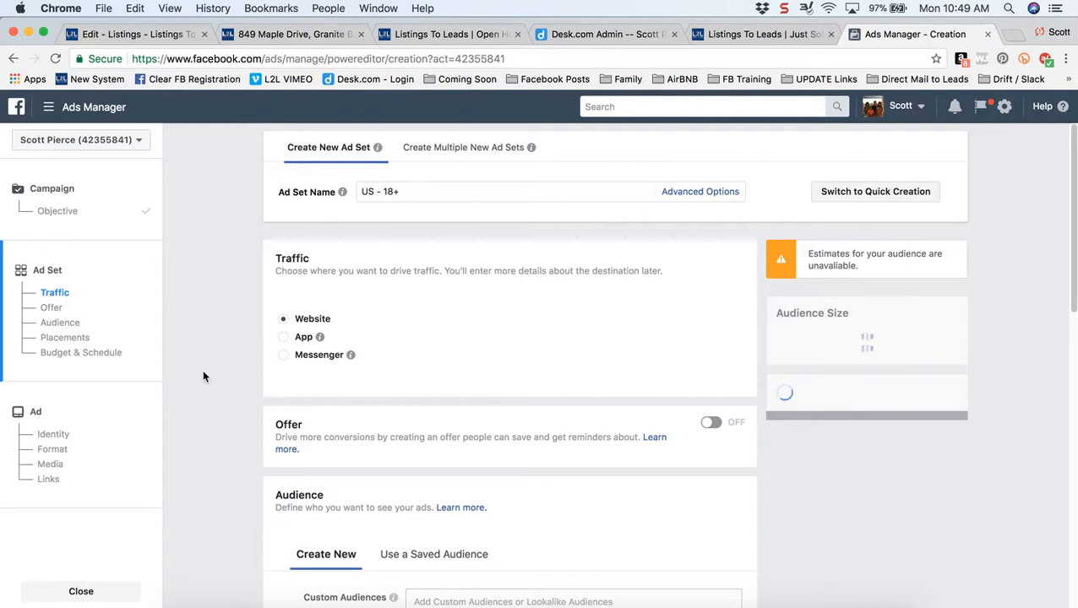
- Target Granite Bay, California, current city only, for a potential reach of 22,000 people
{"action": "scroll", "coordinate": [211, 377], "scroll_direction": "down", "scroll_amount": 3}
{"action": "scroll", "coordinate": [212, 378], "scroll_direction": "down", "scroll_amount": 4}
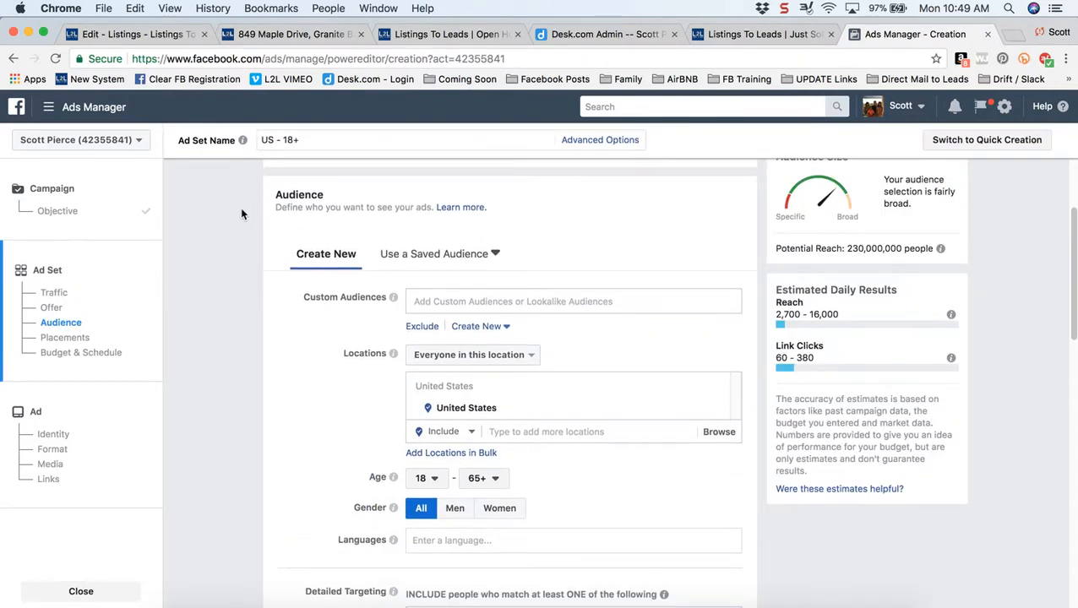
{"action": "scroll", "coordinate": [240, 207], "scroll_direction": "down", "scroll_amount": 1}
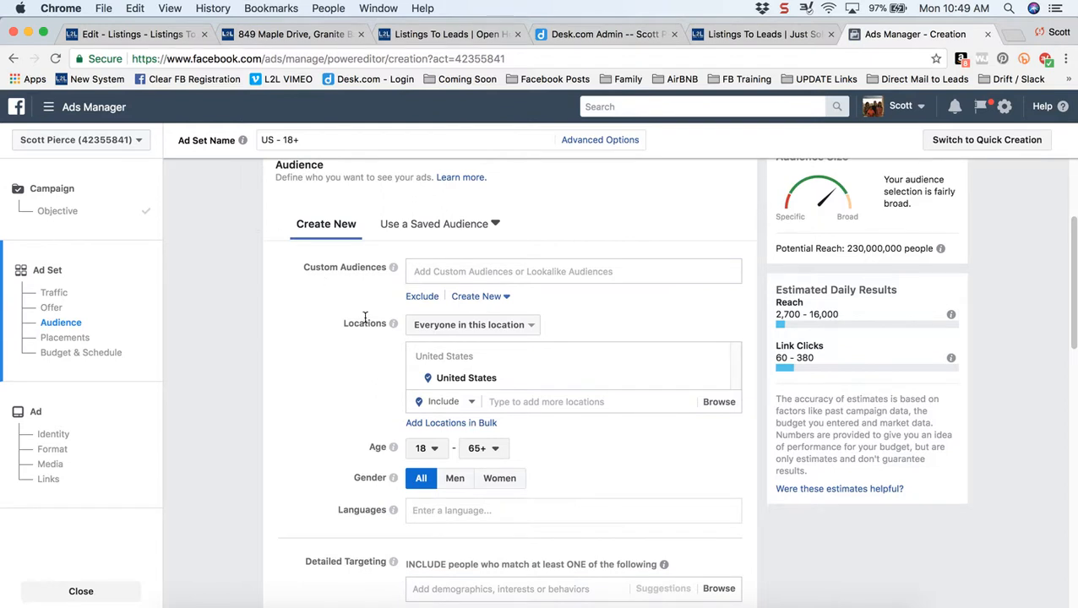
{"action": "left_click", "coordinate": [529, 404]}
{"action": "type", "text": "G"}
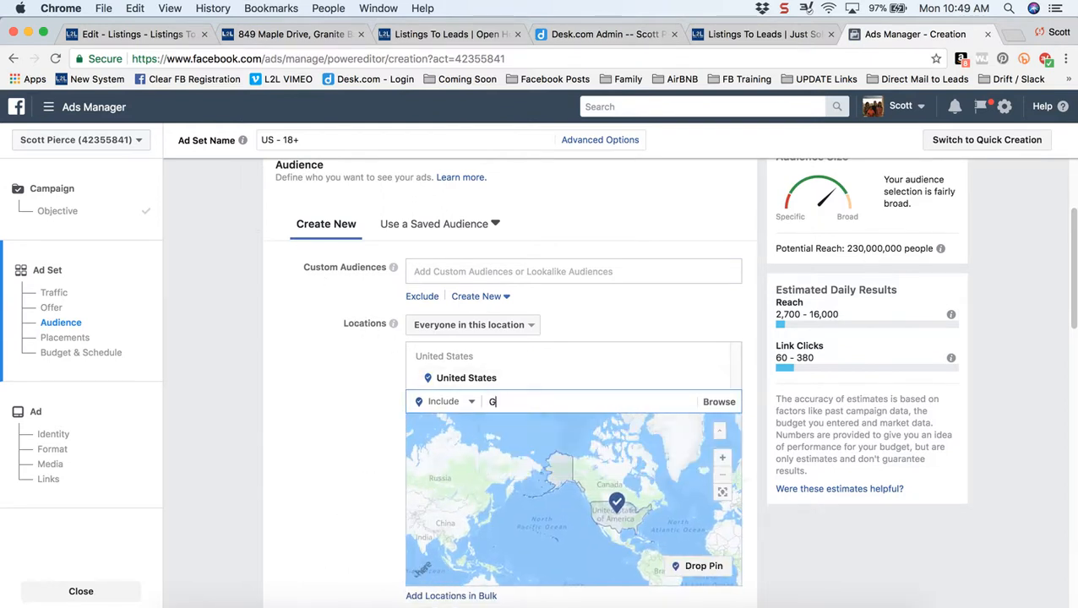
{"action": "type", "text": "ranite Bay"}
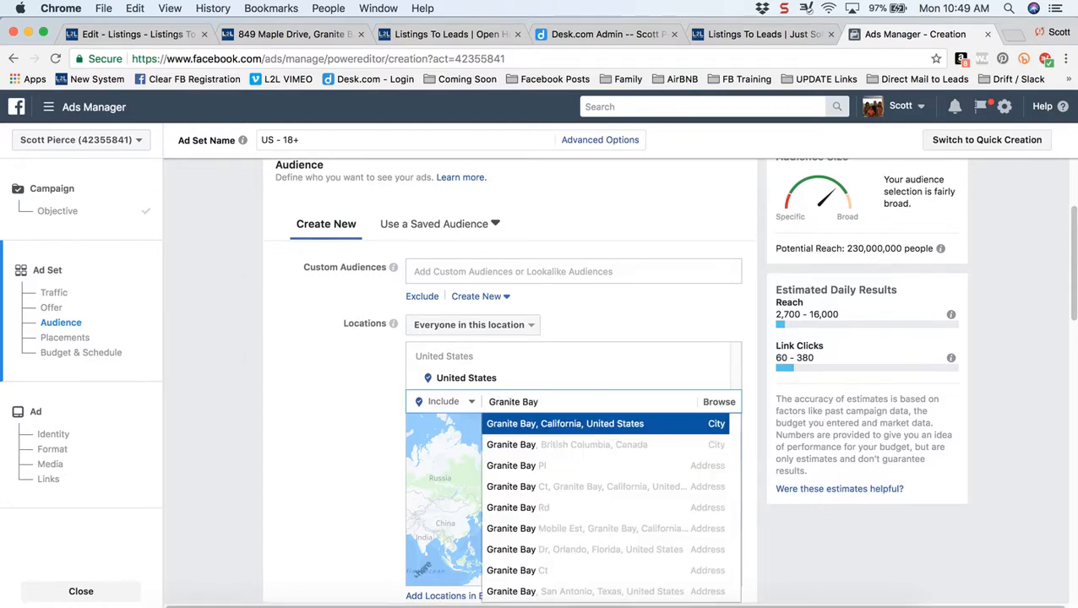
{"action": "left_click", "coordinate": [528, 425]}
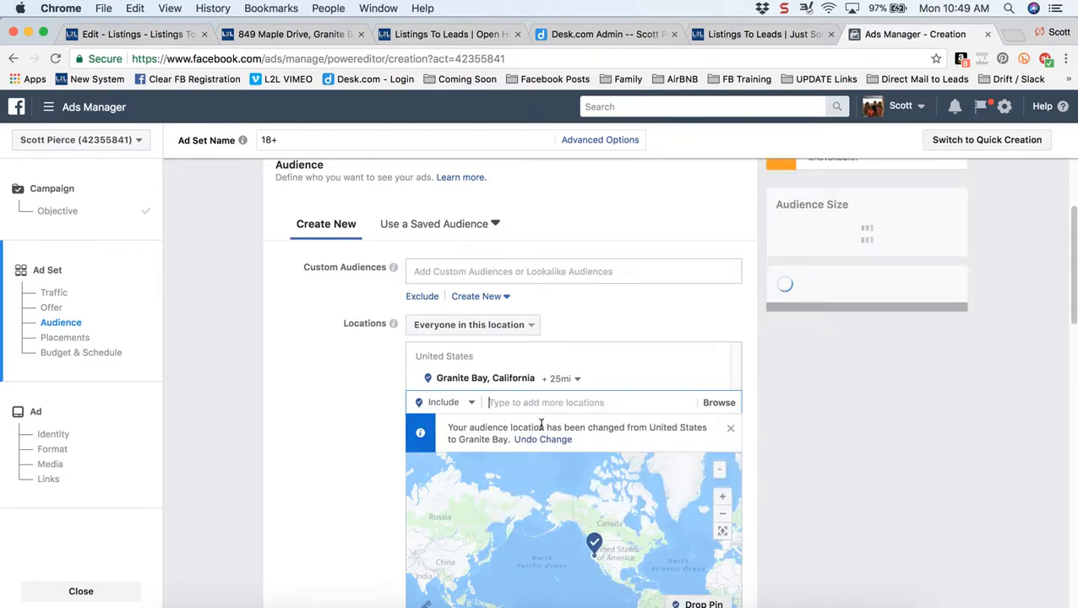
{"action": "left_click", "coordinate": [566, 379]}
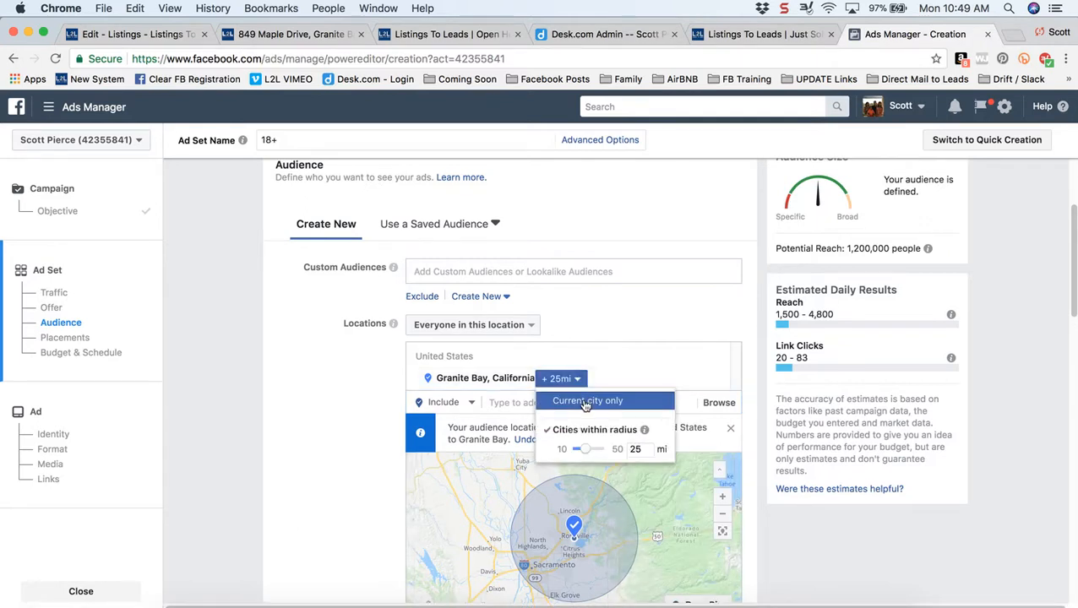
{"action": "left_click", "coordinate": [585, 402]}
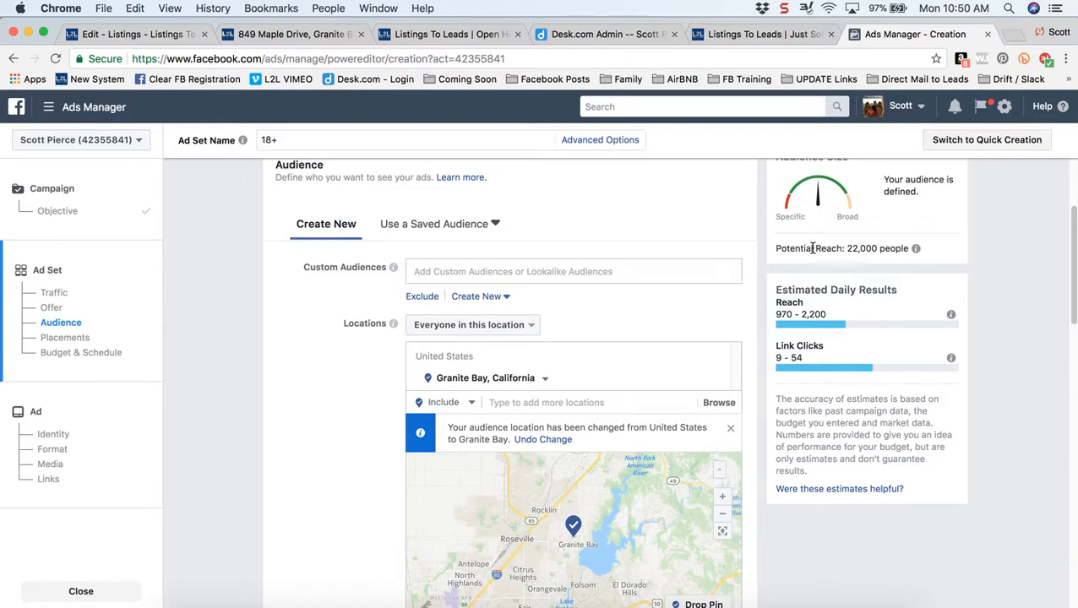
{"action": "left_click_drag", "start_coordinate": [813, 249], "coordinate": [885, 248]}
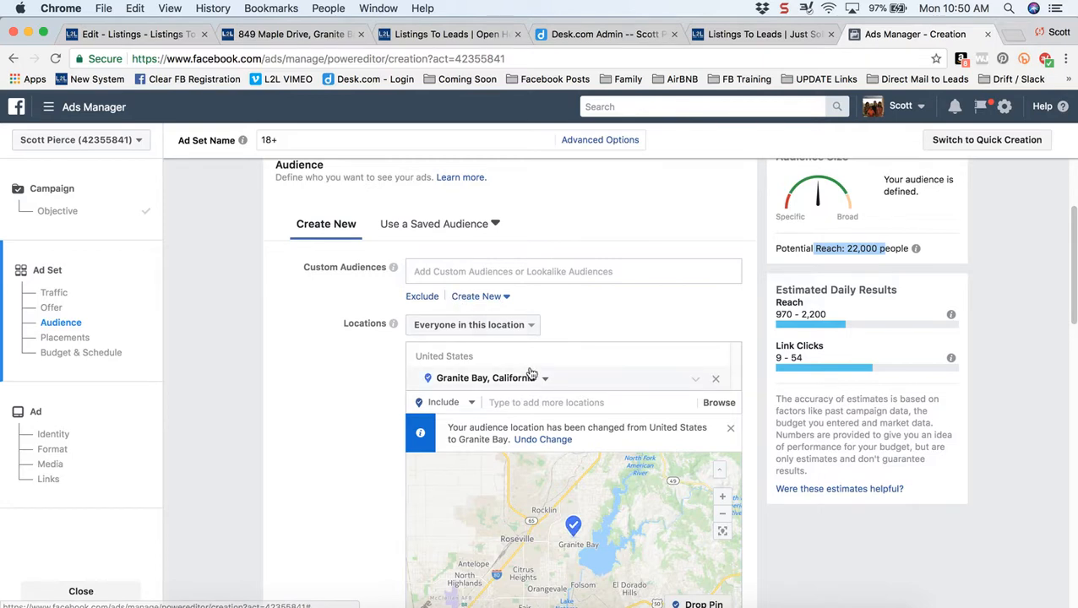
- Raise the audience's minimum age to 26, cutting potential reach to 19,000
{"action": "left_click", "coordinate": [335, 429]}
{"action": "scroll", "coordinate": [335, 428], "scroll_direction": "down", "scroll_amount": 2}
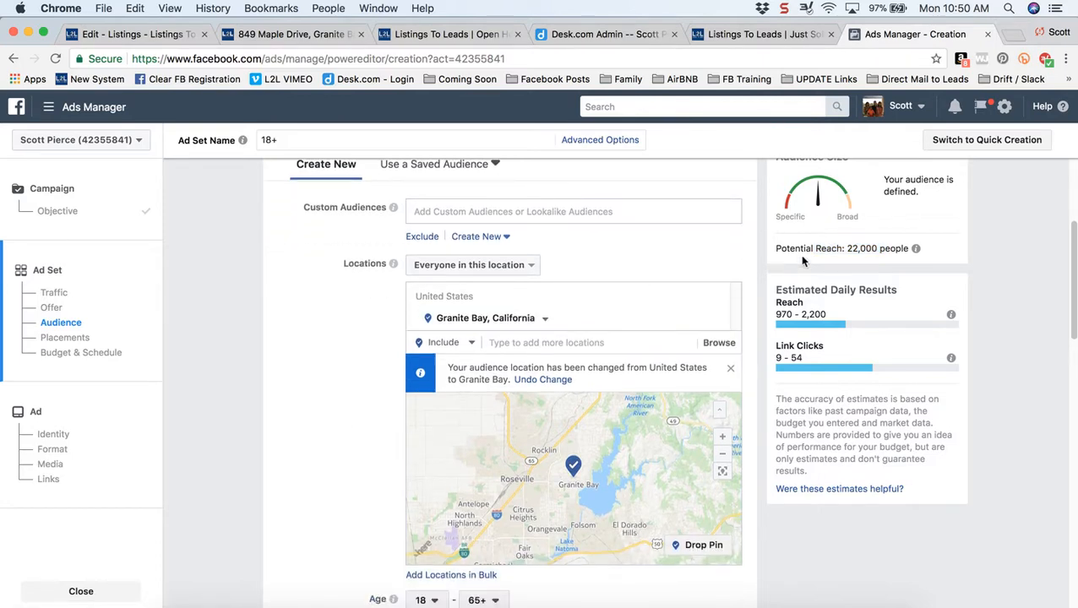
{"action": "scroll", "coordinate": [306, 423], "scroll_direction": "down", "scroll_amount": 2}
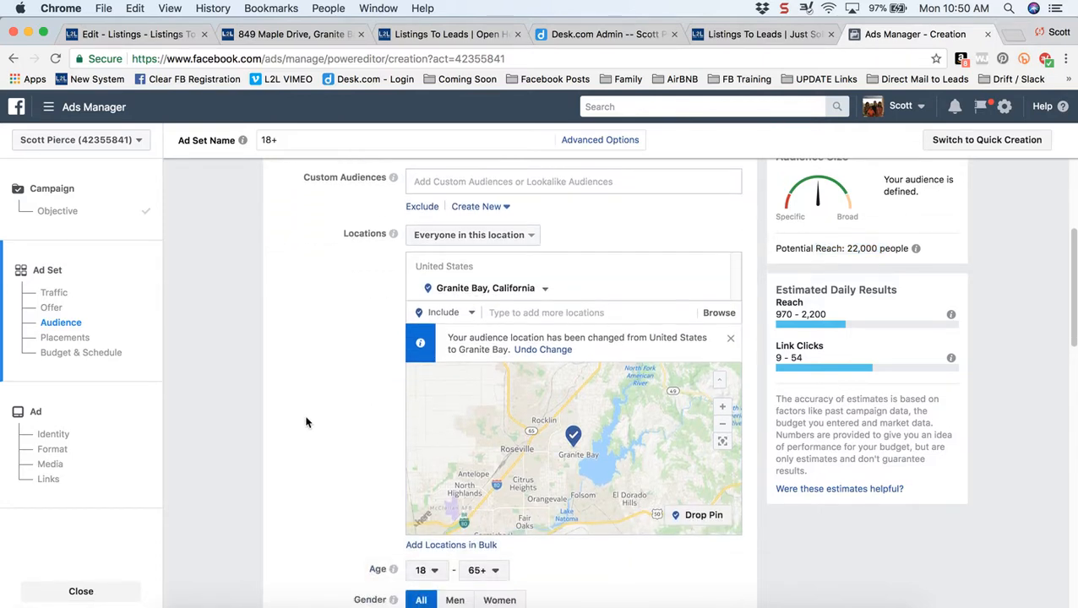
{"action": "scroll", "coordinate": [306, 423], "scroll_direction": "down", "scroll_amount": 5}
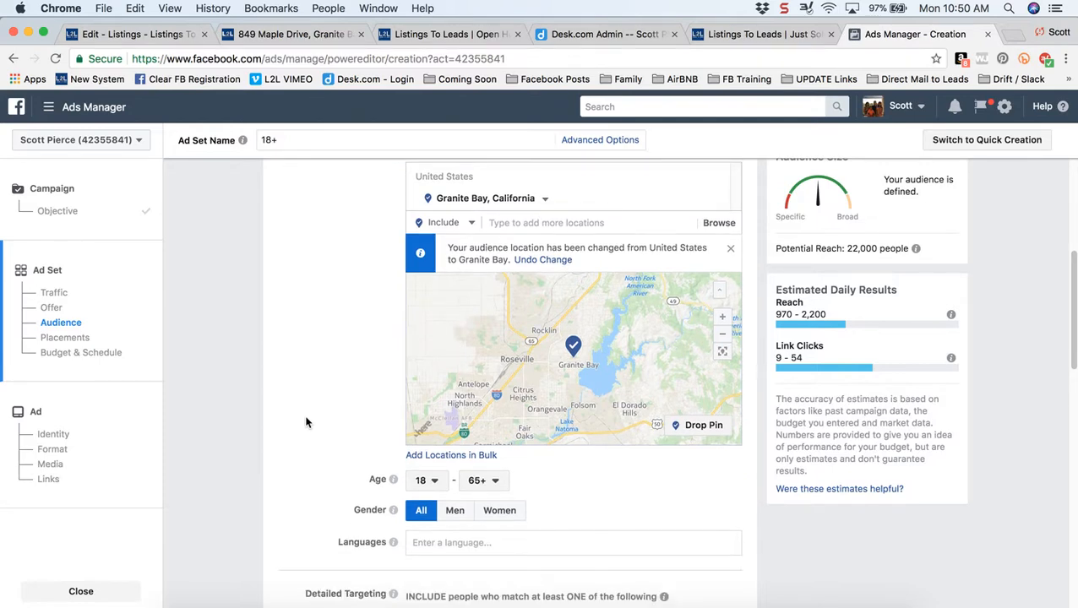
{"action": "scroll", "coordinate": [306, 418], "scroll_direction": "down", "scroll_amount": 1}
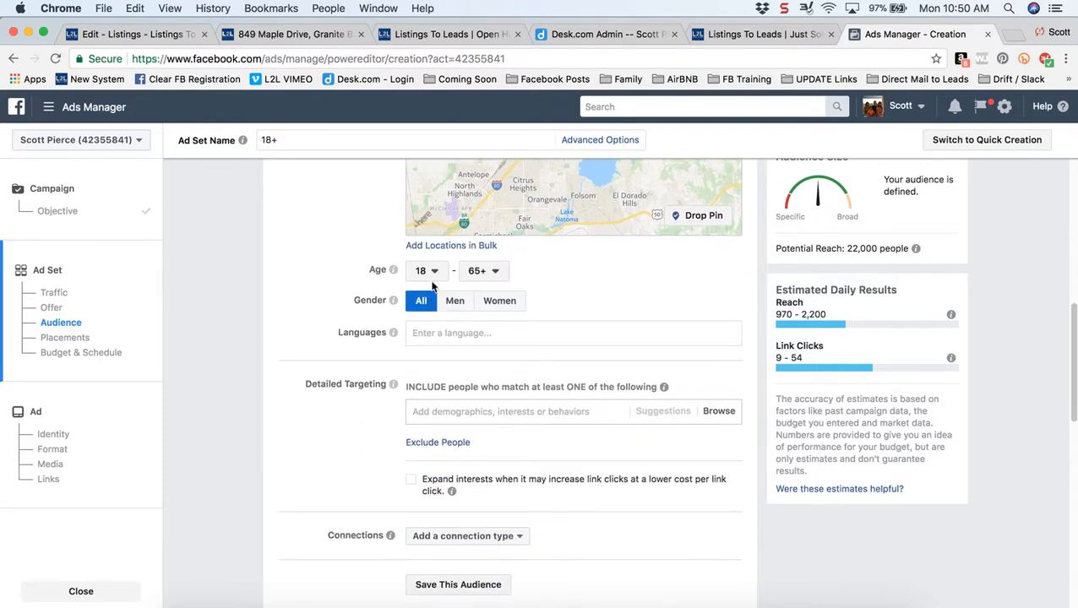
{"action": "left_click", "coordinate": [435, 271]}
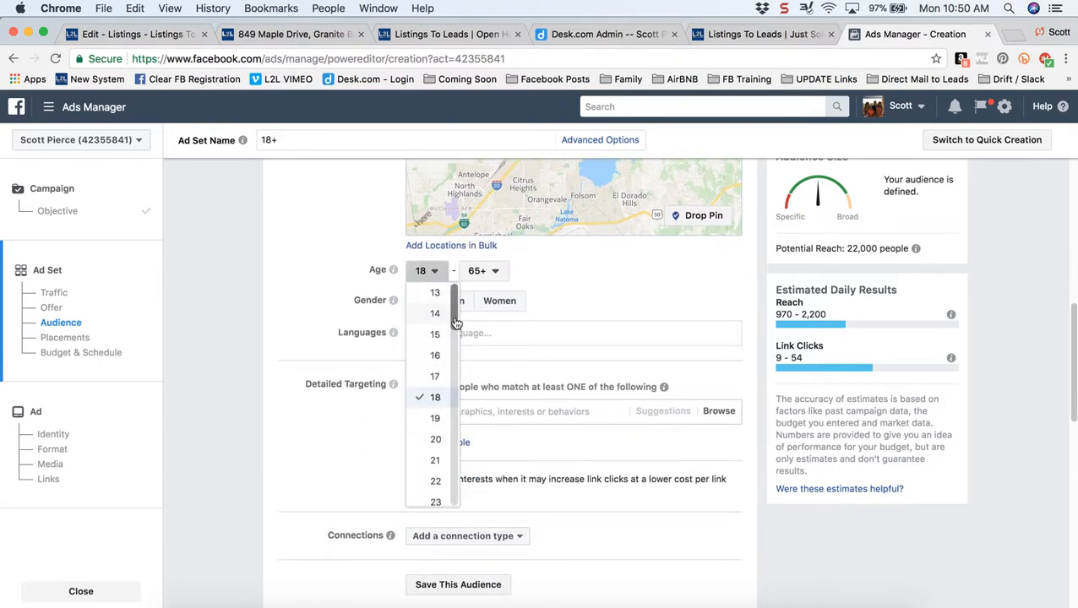
{"action": "scroll", "coordinate": [435, 384], "scroll_direction": "down", "scroll_amount": 2}
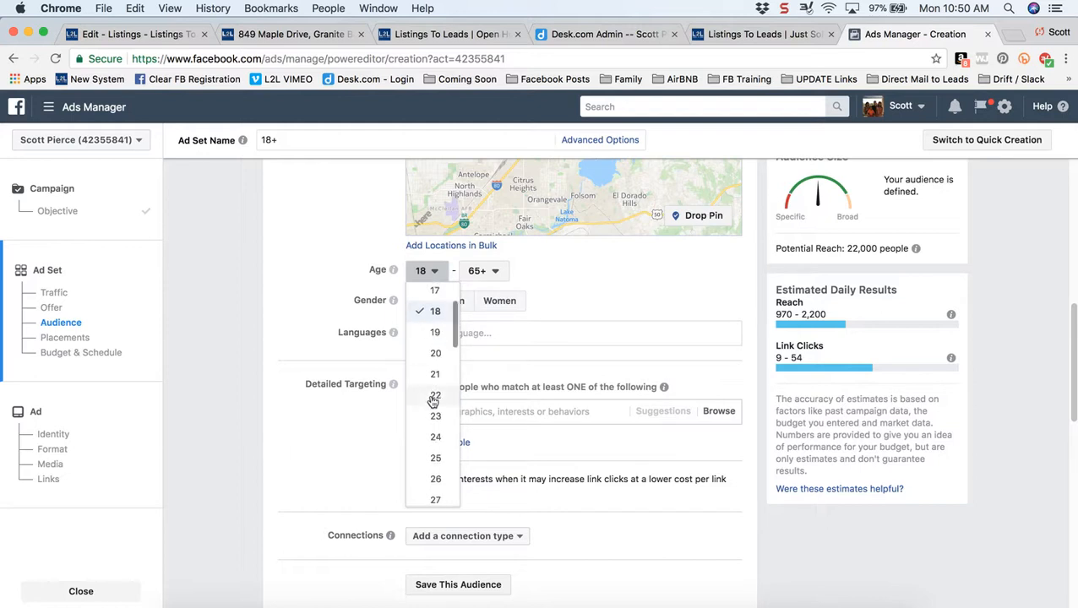
{"action": "left_click", "coordinate": [435, 480]}
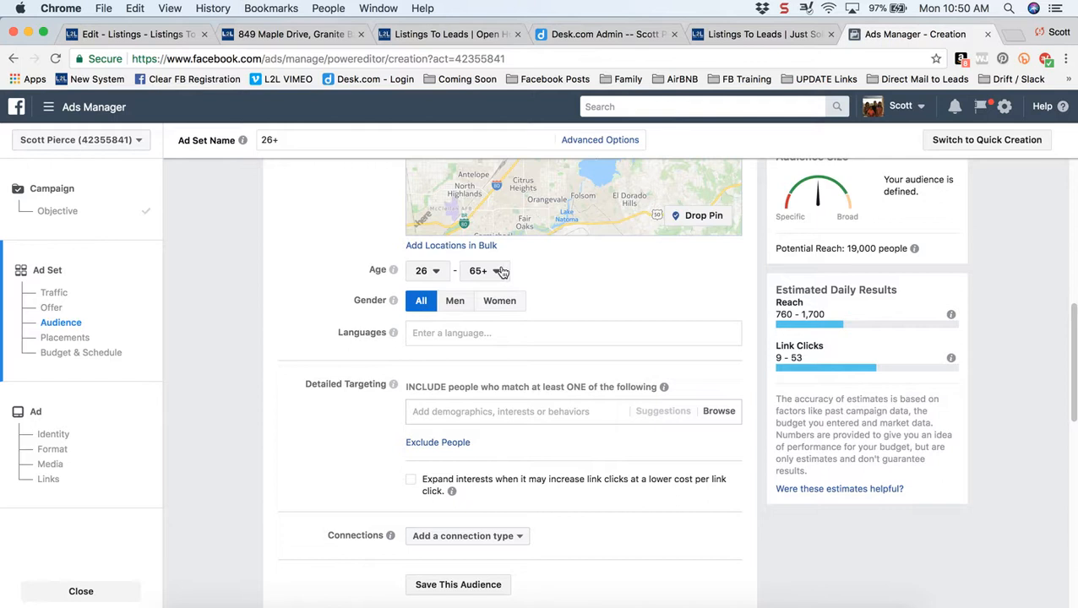
{"action": "scroll", "coordinate": [278, 423], "scroll_direction": "down", "scroll_amount": 1}
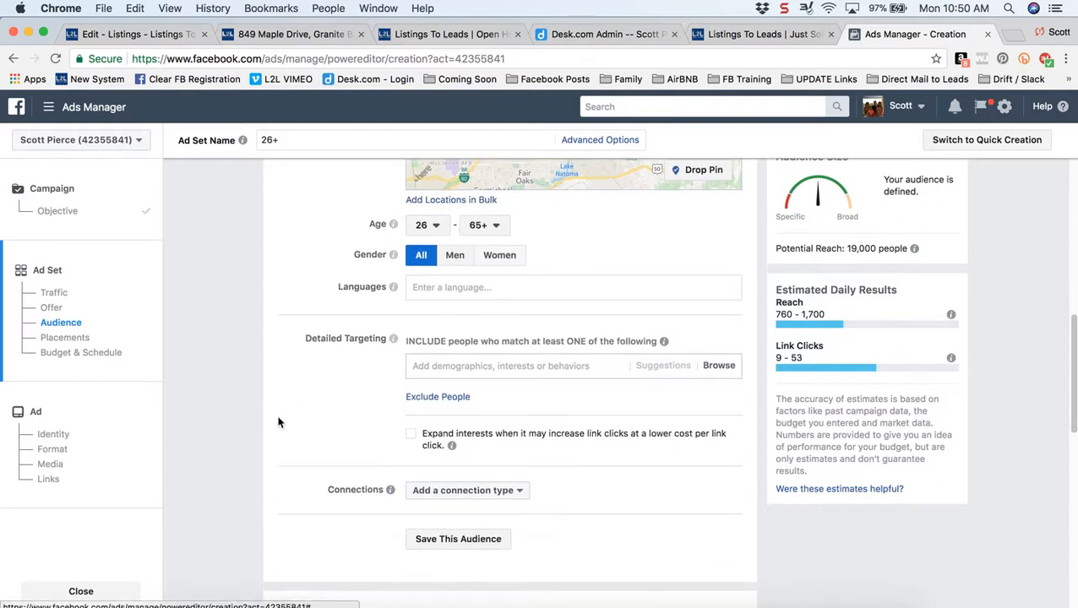
{"action": "scroll", "coordinate": [279, 422], "scroll_direction": "down", "scroll_amount": 1}
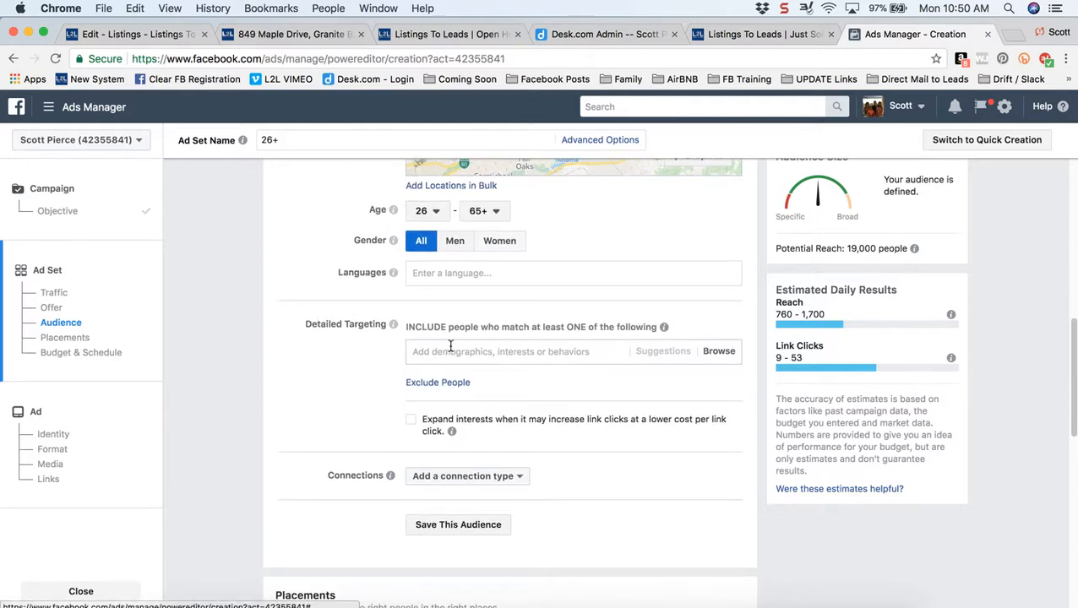
- Add Homeowners as a Detailed Targeting demographic
{"action": "type", "text": "homeowners"}
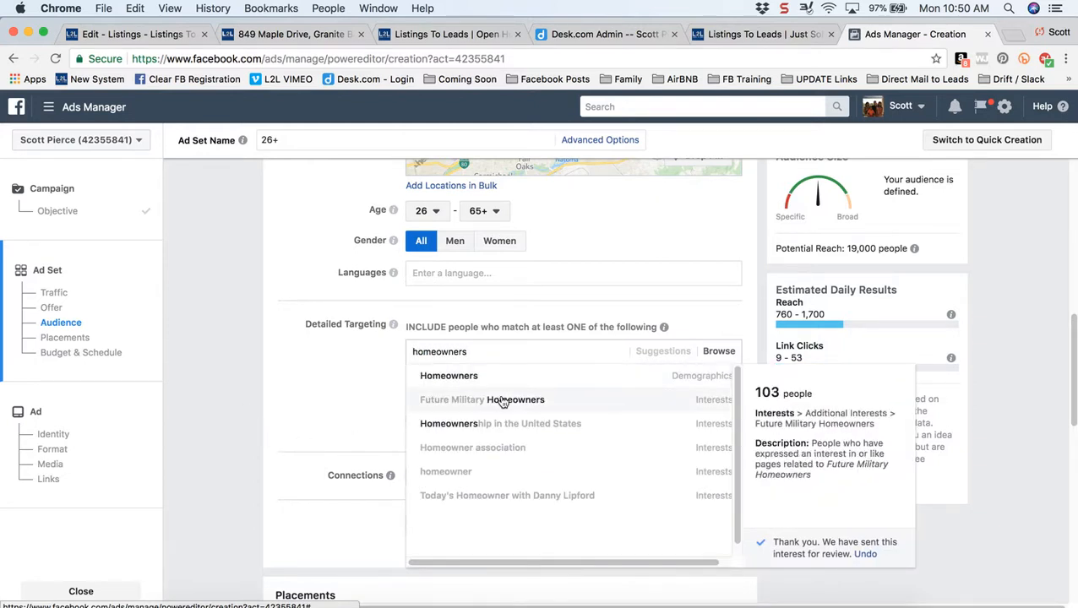
{"action": "left_click", "coordinate": [680, 380]}
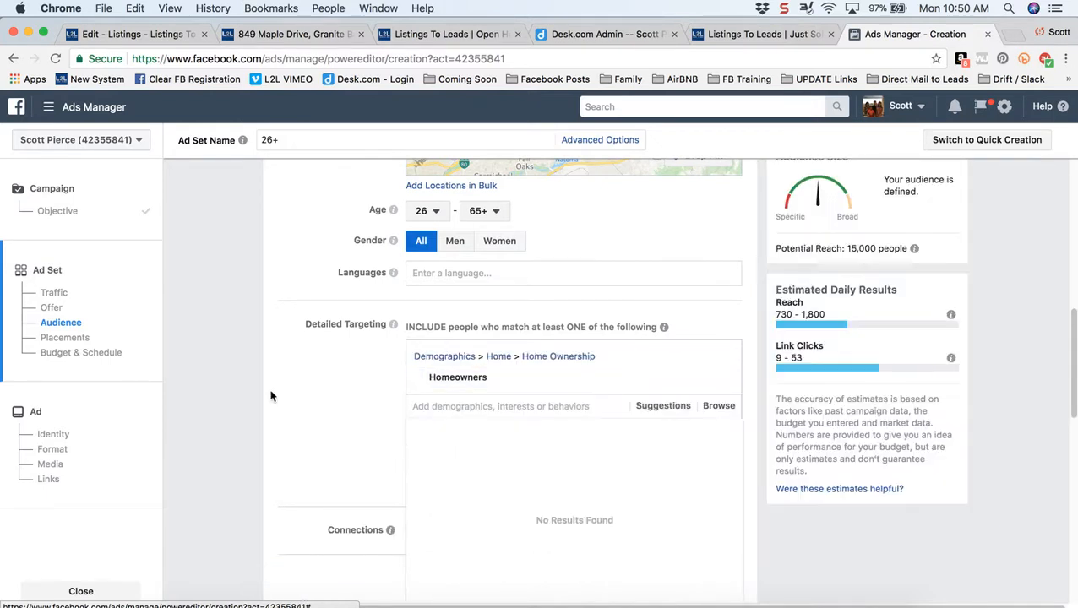
{"action": "scroll", "coordinate": [270, 395], "scroll_direction": "down", "scroll_amount": 1}
{"action": "scroll", "coordinate": [271, 396], "scroll_direction": "down", "scroll_amount": 1}
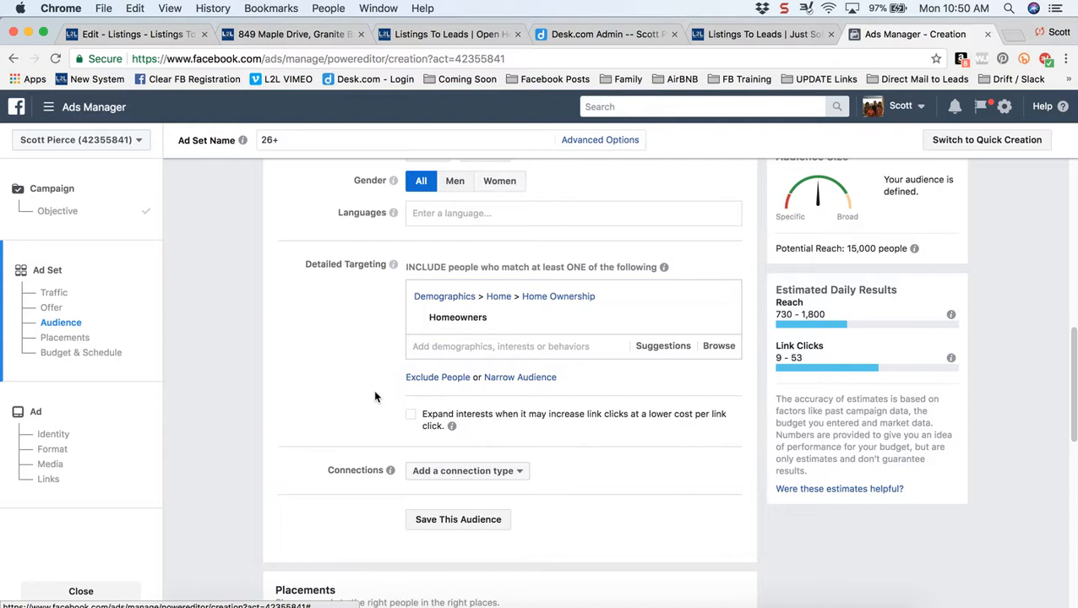
- Exclude people with Real estate broker and Real Estate Broker Associate job titles
{"action": "left_click", "coordinate": [419, 382]}
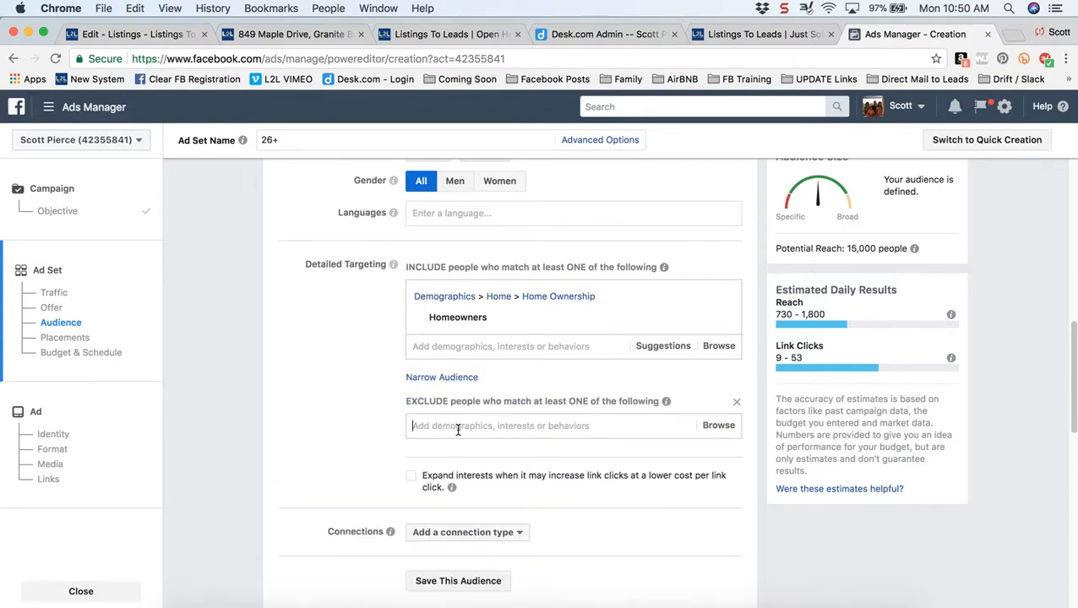
{"action": "type", "text": "Real"}
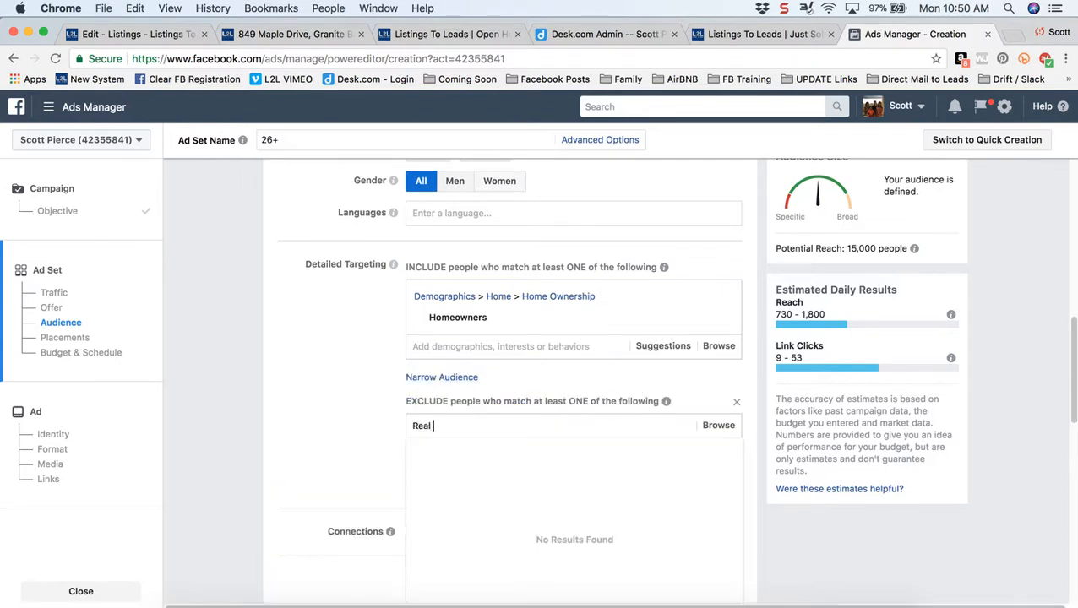
{"action": "type", "text": " estate"}
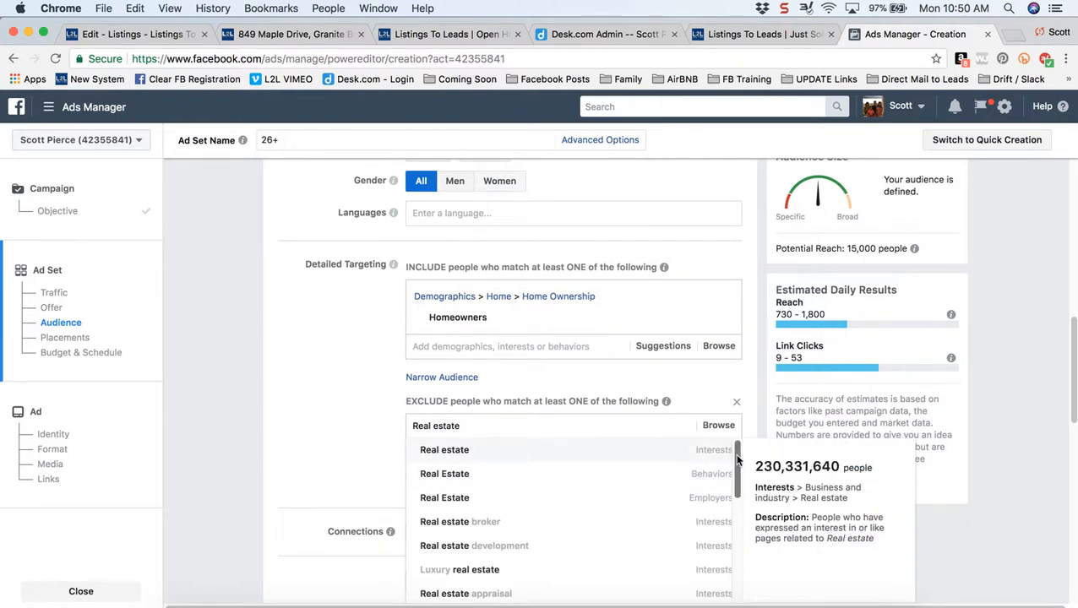
{"action": "left_click_drag", "start_coordinate": [735, 463], "coordinate": [737, 529]}
{"action": "left_click", "coordinate": [700, 496]}
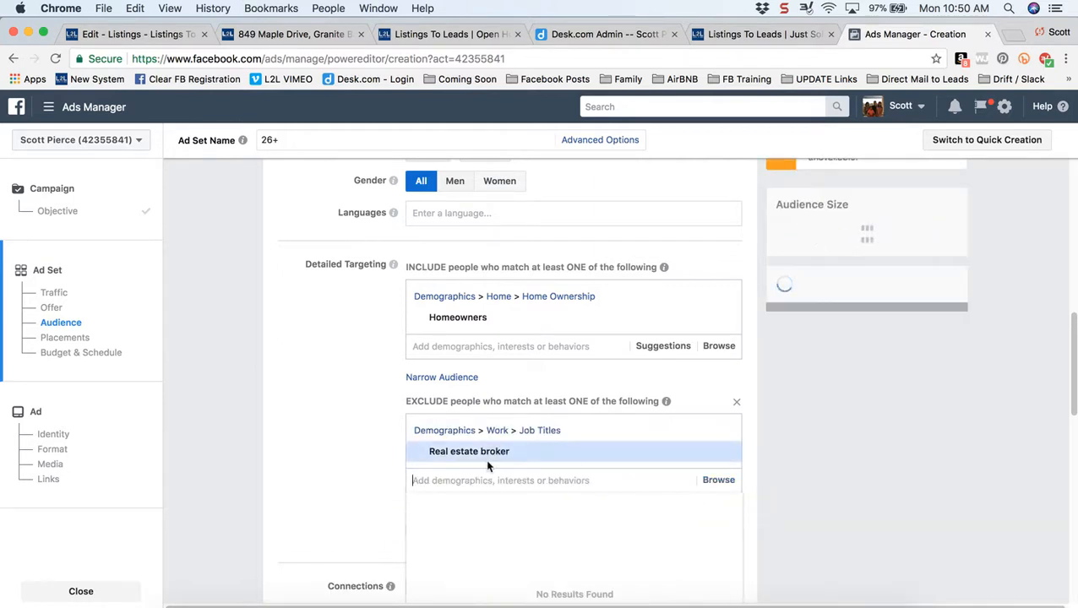
{"action": "scroll", "coordinate": [314, 455], "scroll_direction": "down", "scroll_amount": 3}
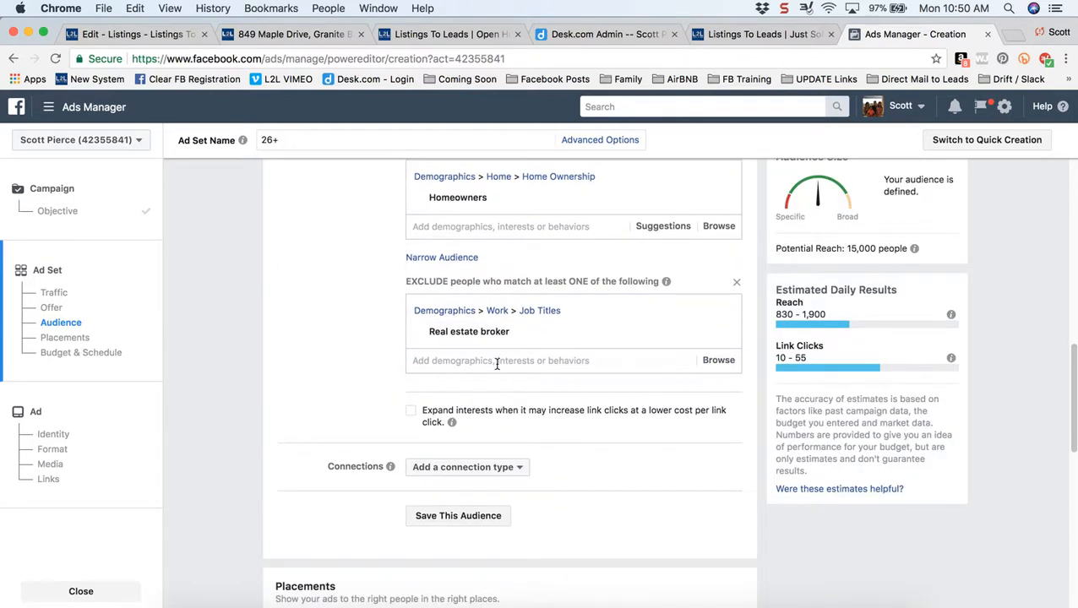
{"action": "left_click", "coordinate": [500, 359]}
{"action": "type", "text": "real e"}
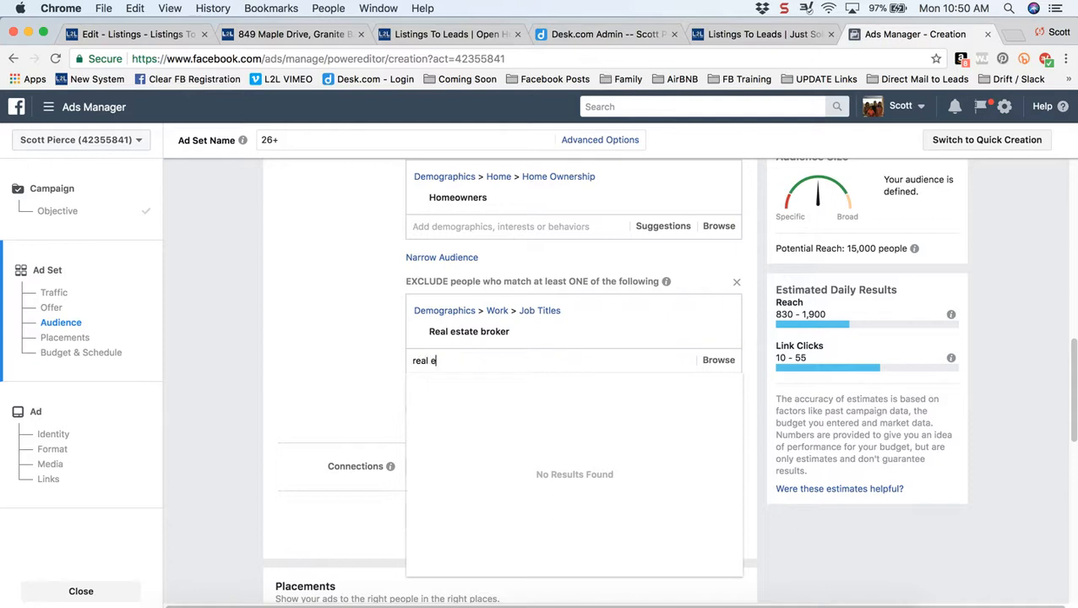
{"action": "type", "text": "state"}
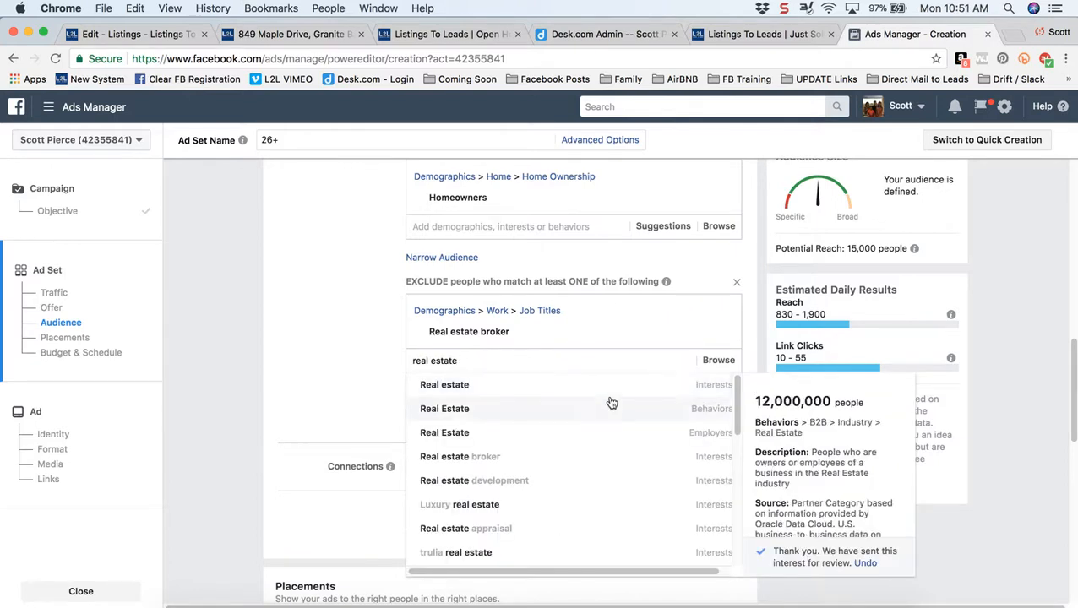
{"action": "left_click_drag", "start_coordinate": [740, 408], "coordinate": [740, 531]}
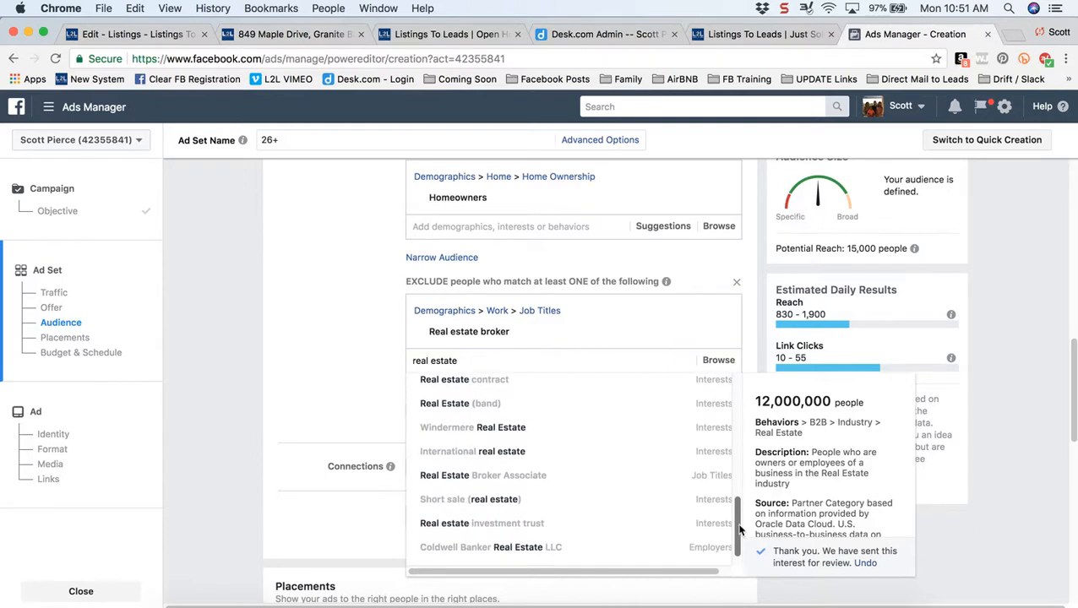
{"action": "left_click", "coordinate": [681, 481]}
{"action": "left_click", "coordinate": [285, 439]}
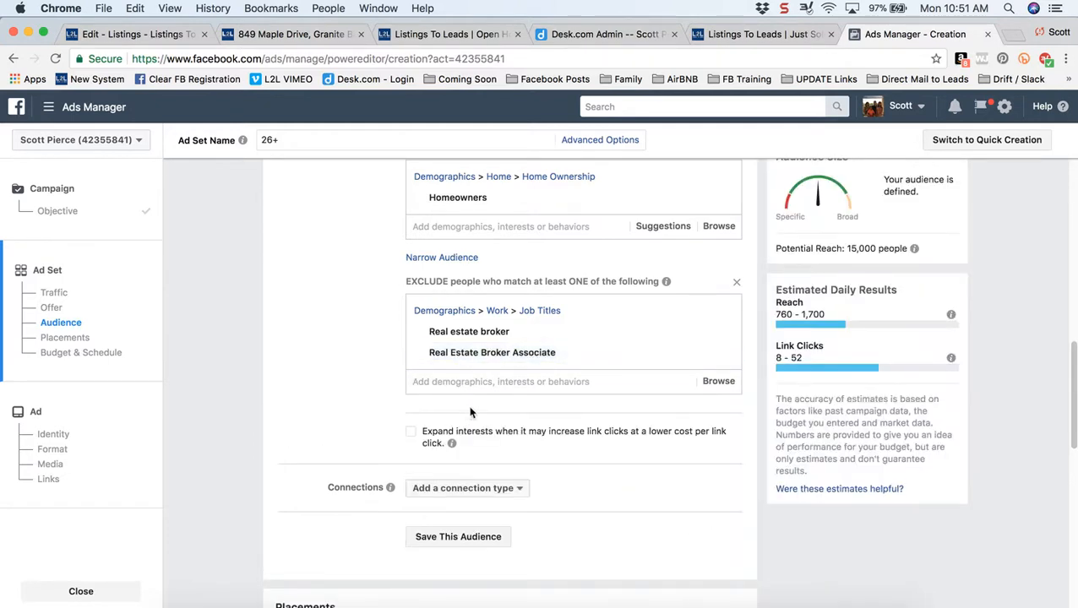
- Search 'realtor' for a further exclusion but add none of the suggestions
{"action": "left_click", "coordinate": [489, 382]}
{"action": "type", "text": "realtor"}
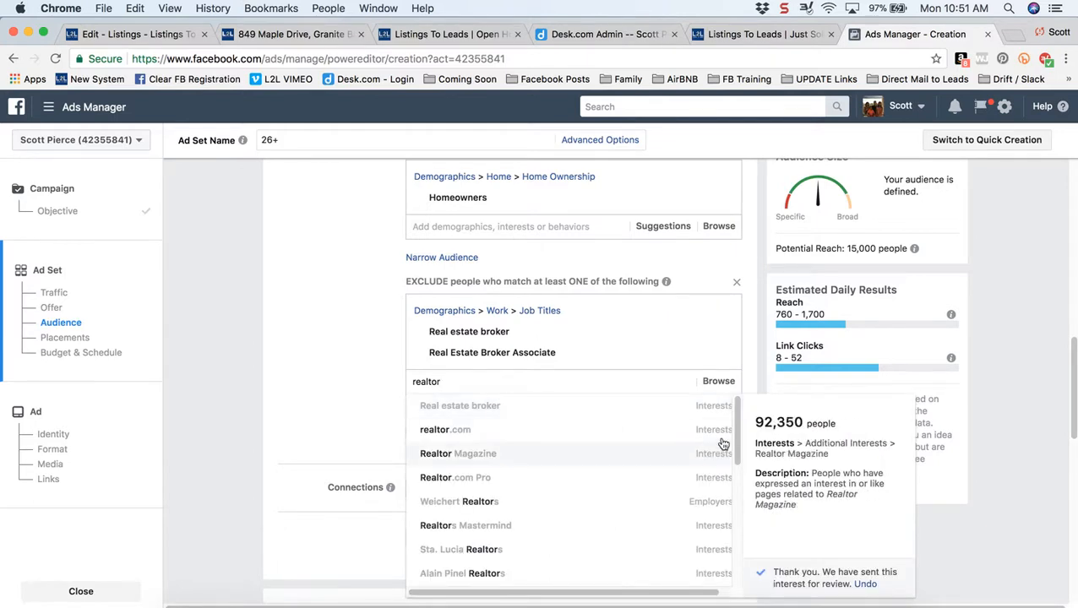
{"action": "left_click_drag", "start_coordinate": [739, 431], "coordinate": [743, 555]}
{"action": "left_click", "coordinate": [300, 379]}
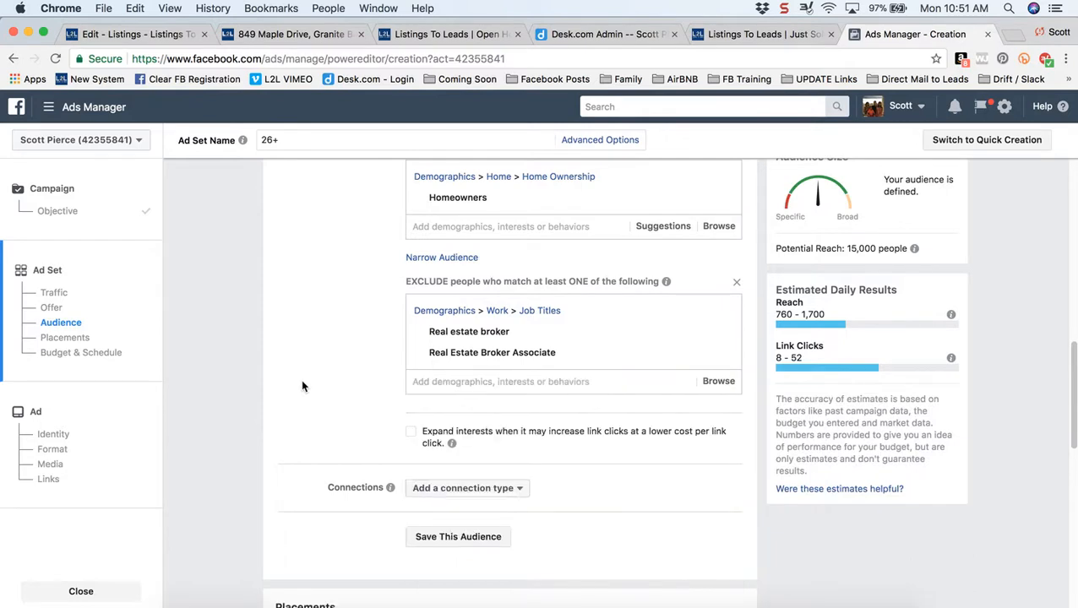
- Switch the ad set's budget type to Lifetime Budget
{"action": "scroll", "coordinate": [301, 380], "scroll_direction": "down", "scroll_amount": 5}
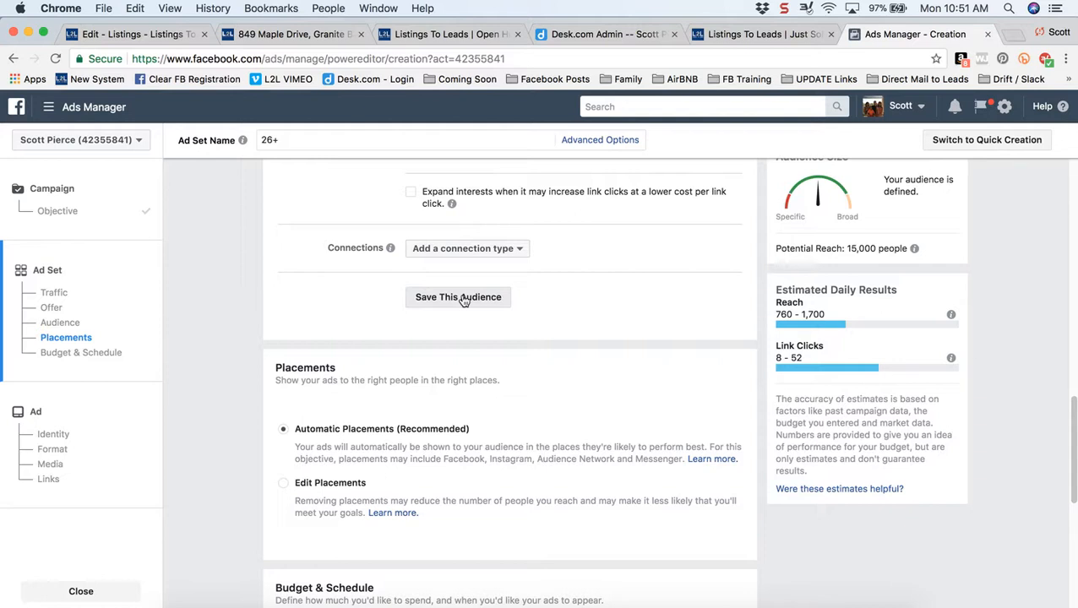
{"action": "scroll", "coordinate": [246, 416], "scroll_direction": "down", "scroll_amount": 5}
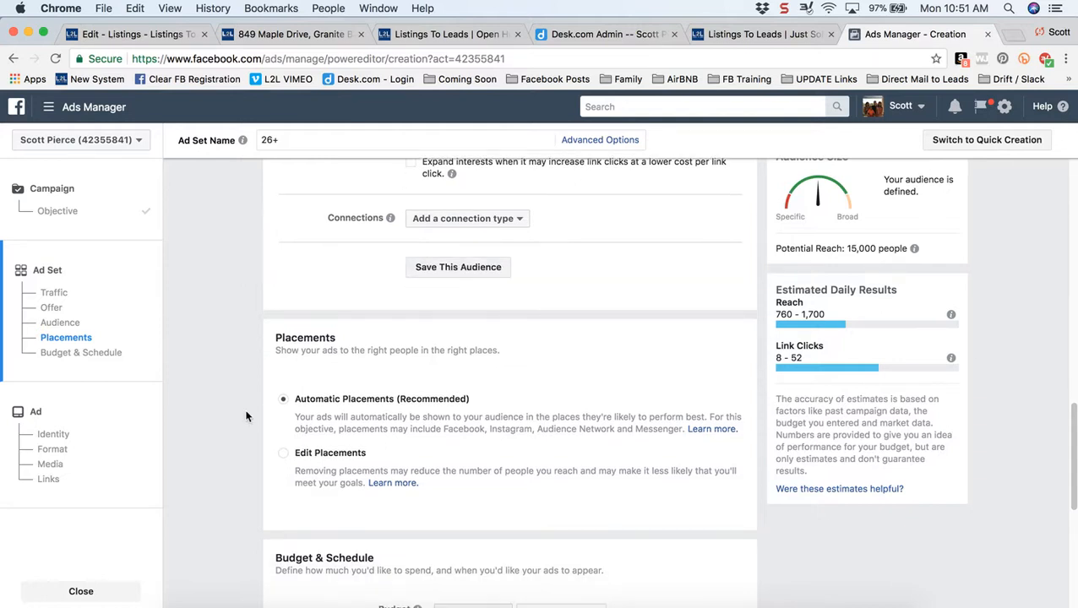
{"action": "scroll", "coordinate": [246, 416], "scroll_direction": "down", "scroll_amount": 3}
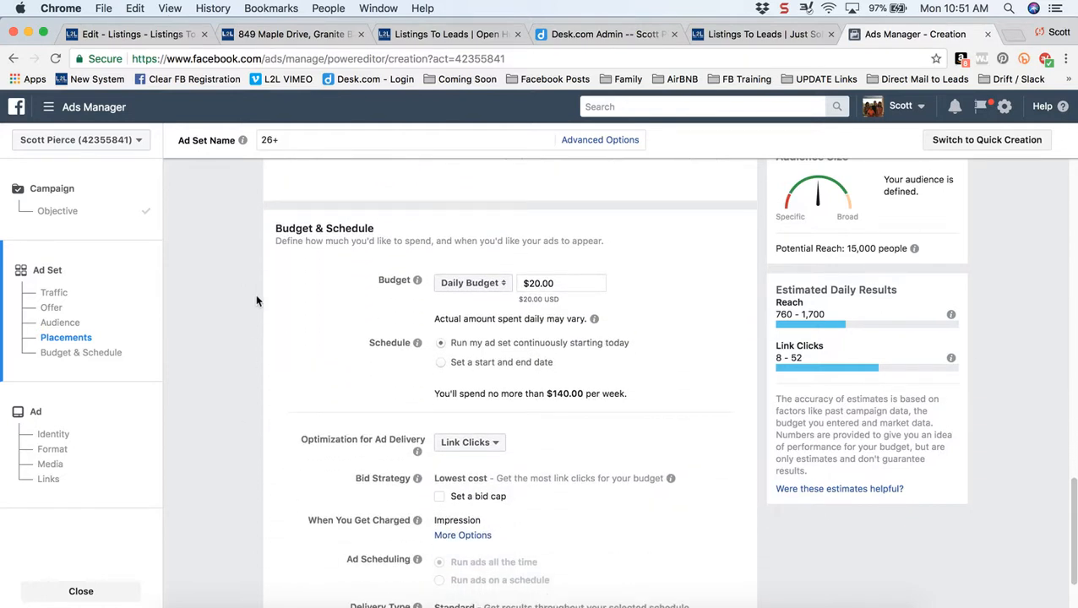
{"action": "left_click_drag", "start_coordinate": [282, 228], "coordinate": [376, 239]}
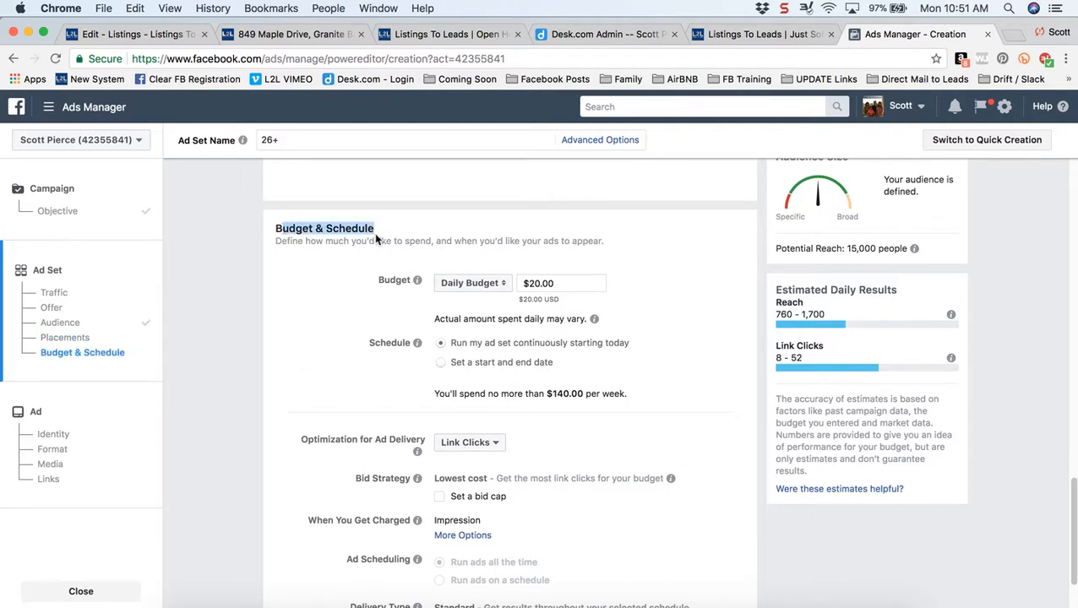
{"action": "left_click", "coordinate": [347, 334]}
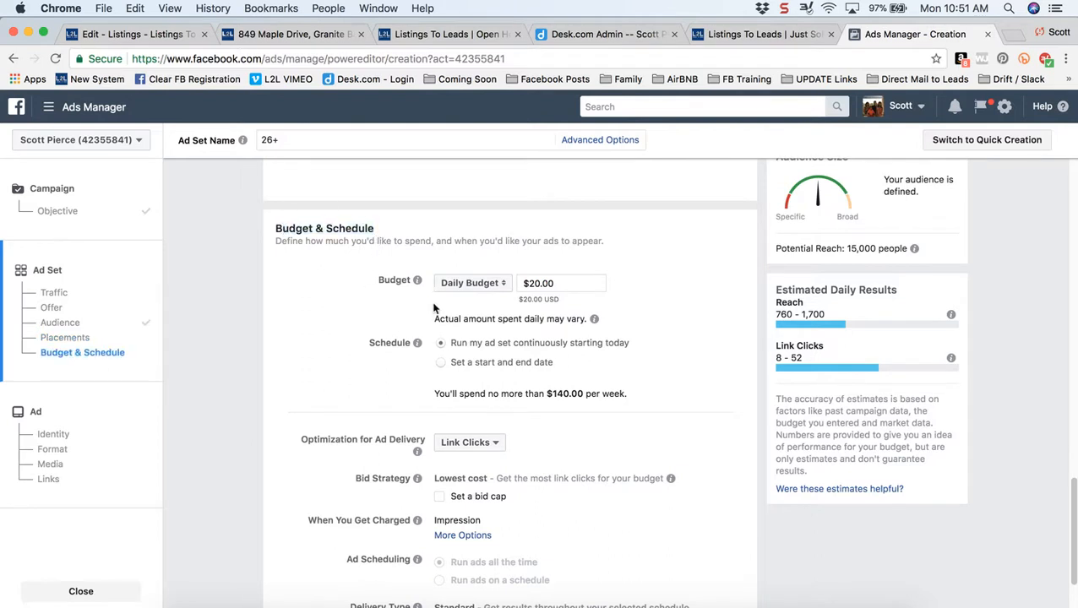
{"action": "left_click", "coordinate": [505, 289]}
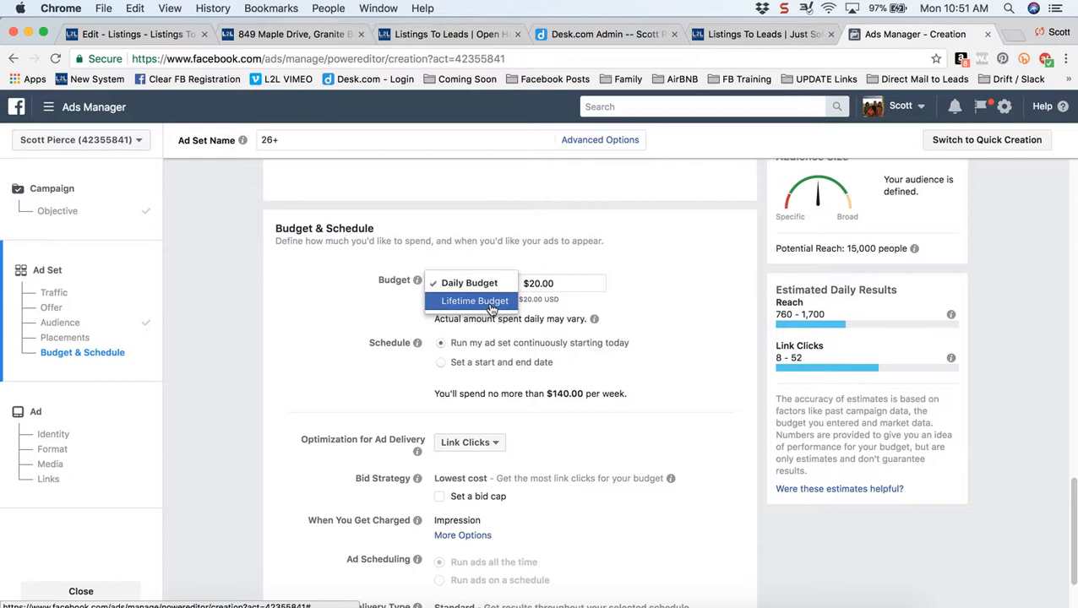
{"action": "left_click", "coordinate": [492, 310]}
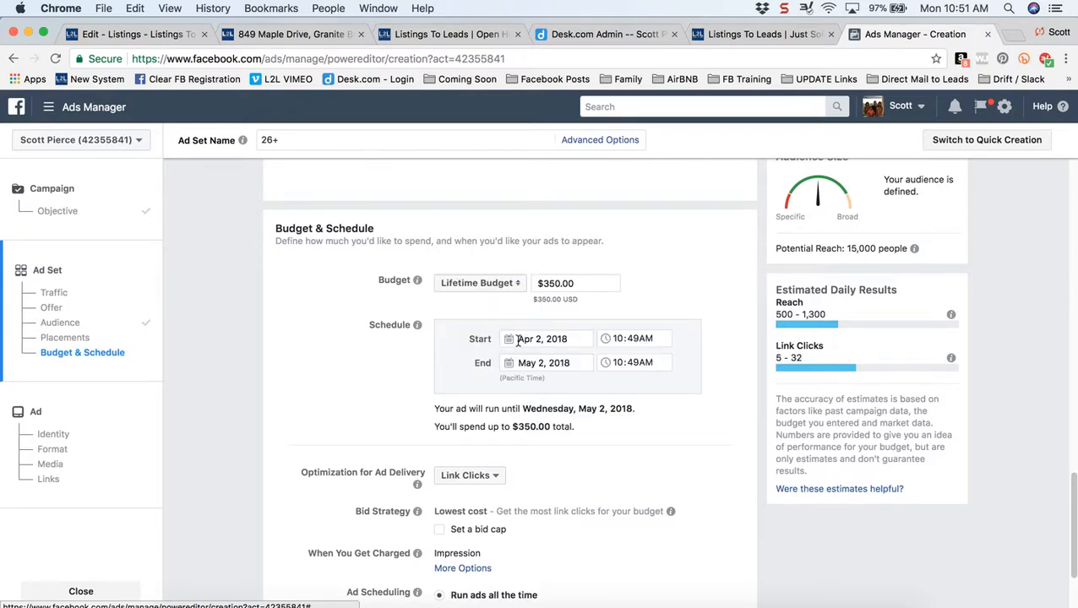
- Schedule the run from Apr 2, 2018 at 11:00AM through April 9, 2018
{"action": "left_click", "coordinate": [632, 340]}
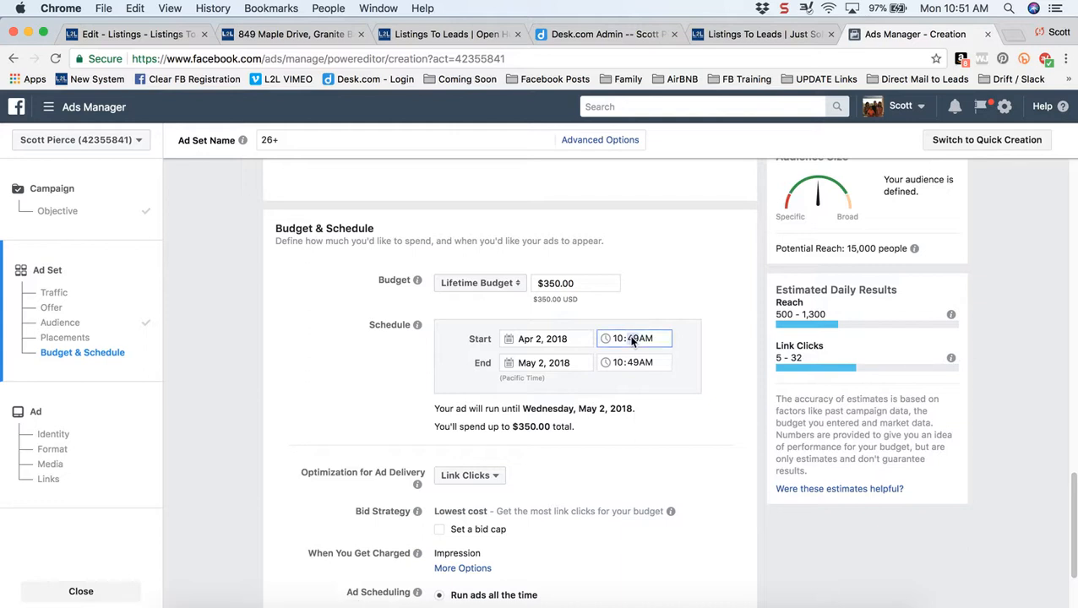
{"action": "key", "text": "Left"}
{"action": "key", "text": "Right"}
{"action": "left_click", "coordinate": [510, 365]}
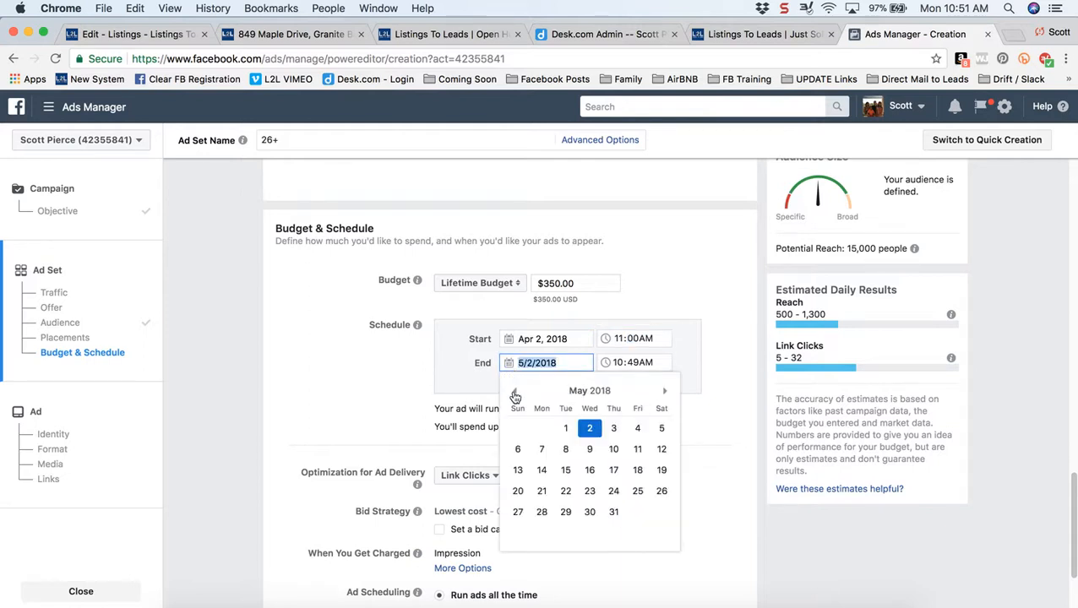
{"action": "left_click", "coordinate": [513, 391]}
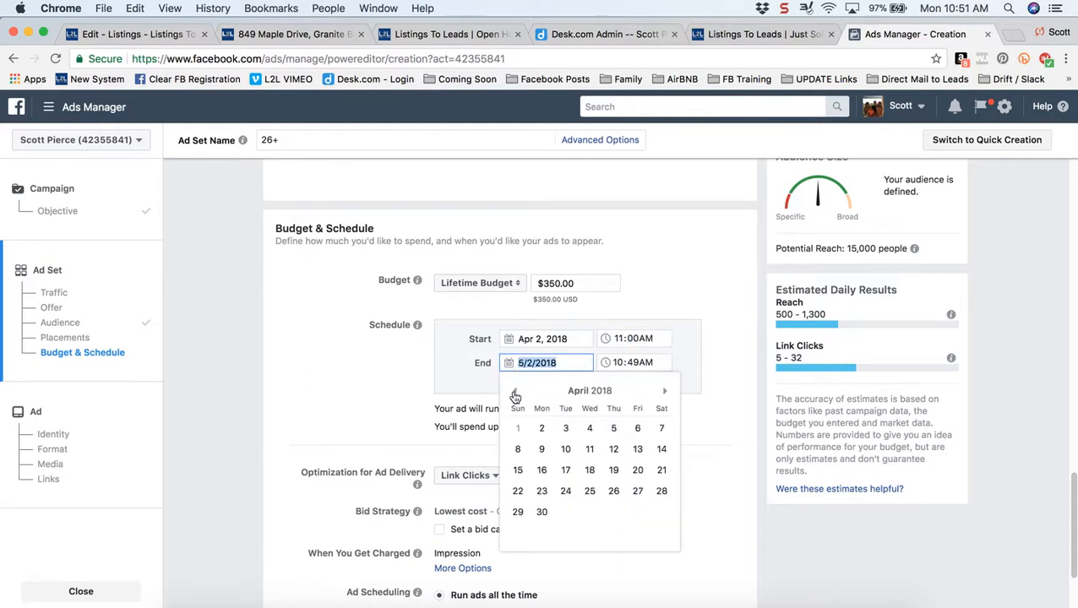
{"action": "left_click", "coordinate": [542, 449]}
{"action": "left_click", "coordinate": [335, 387]}
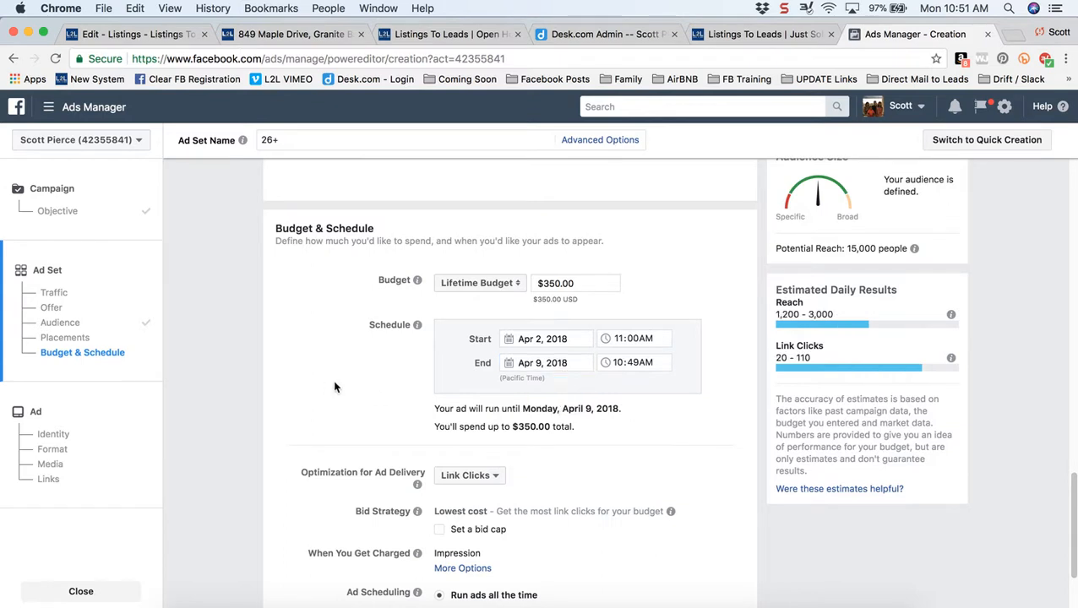
- Change the lifetime budget from $350.00 to $35.00
{"action": "left_click", "coordinate": [579, 288]}
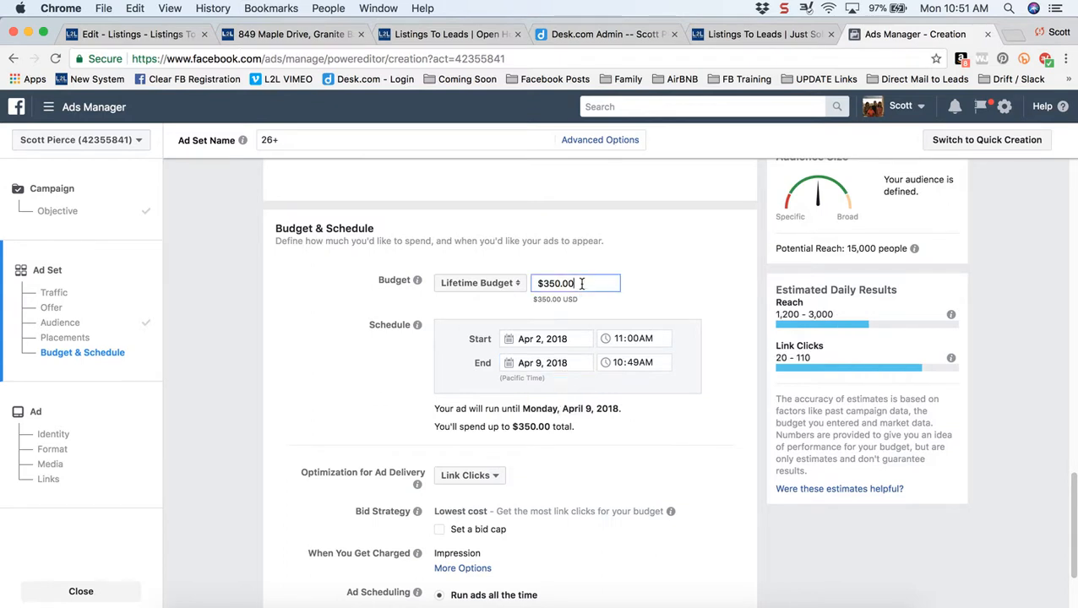
{"action": "double_click", "coordinate": [579, 288]}
{"action": "type", "text": "35"}
{"action": "left_click", "coordinate": [349, 369]}
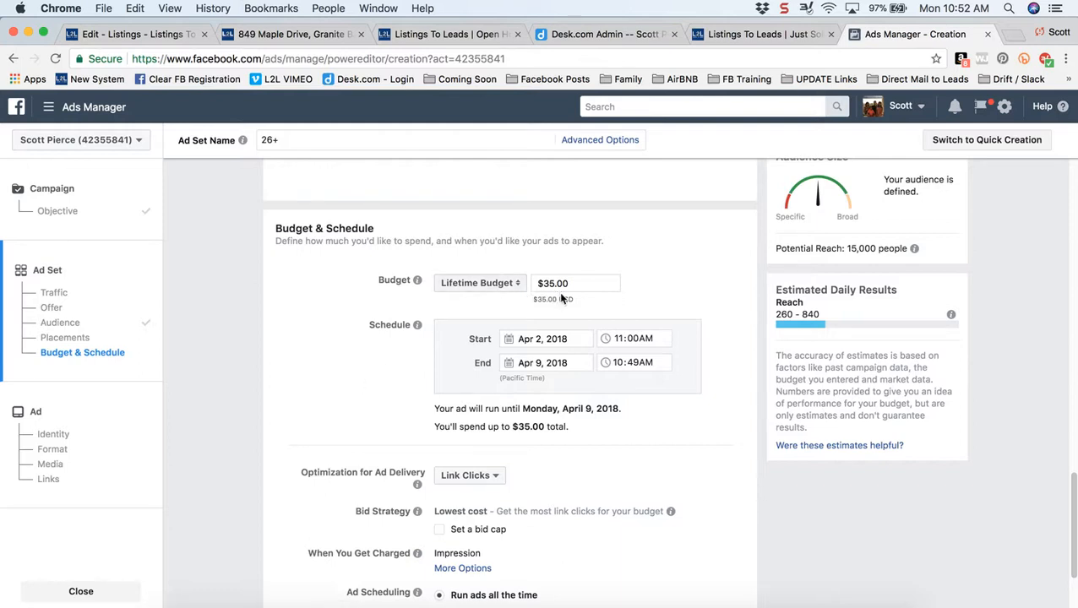
{"action": "scroll", "coordinate": [362, 417], "scroll_direction": "down", "scroll_amount": 5}
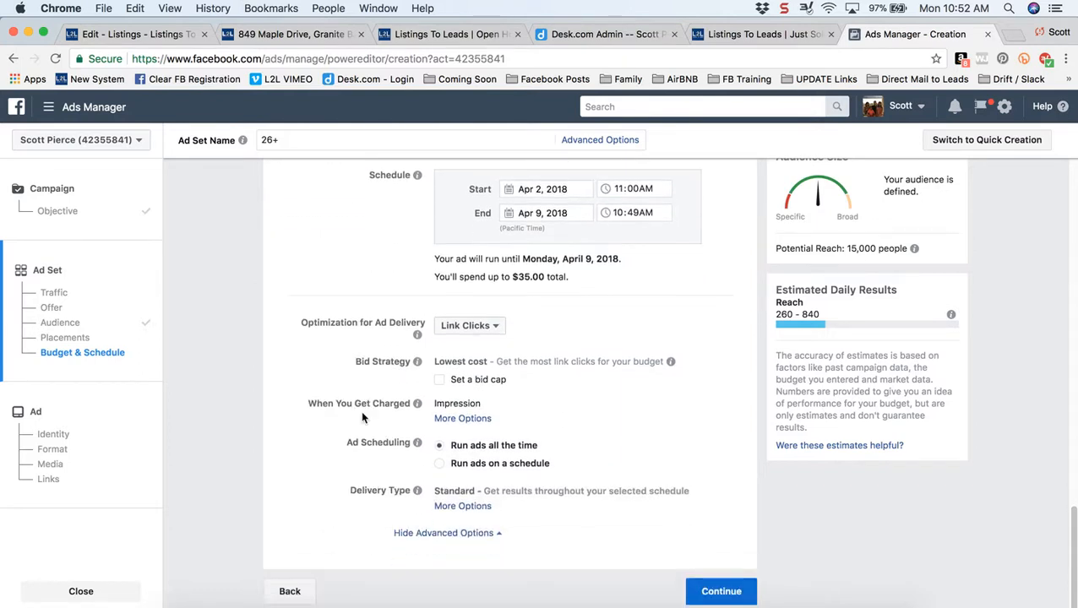
- Move on to the ad and set The Best Listing as its Facebook Page
{"action": "left_click", "coordinate": [720, 591]}
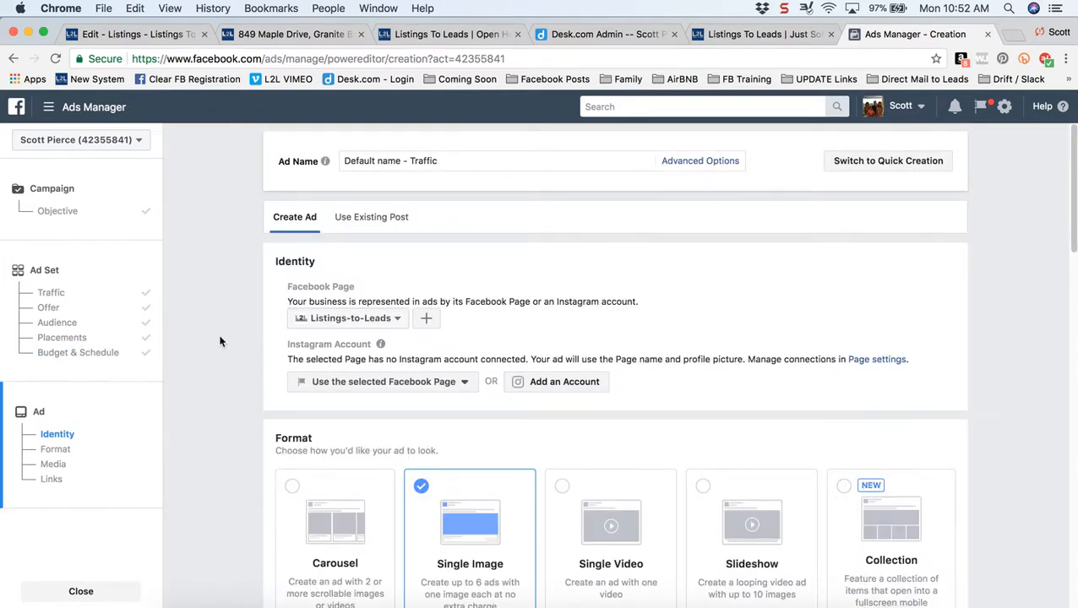
{"action": "scroll", "coordinate": [219, 341], "scroll_direction": "down", "scroll_amount": 3}
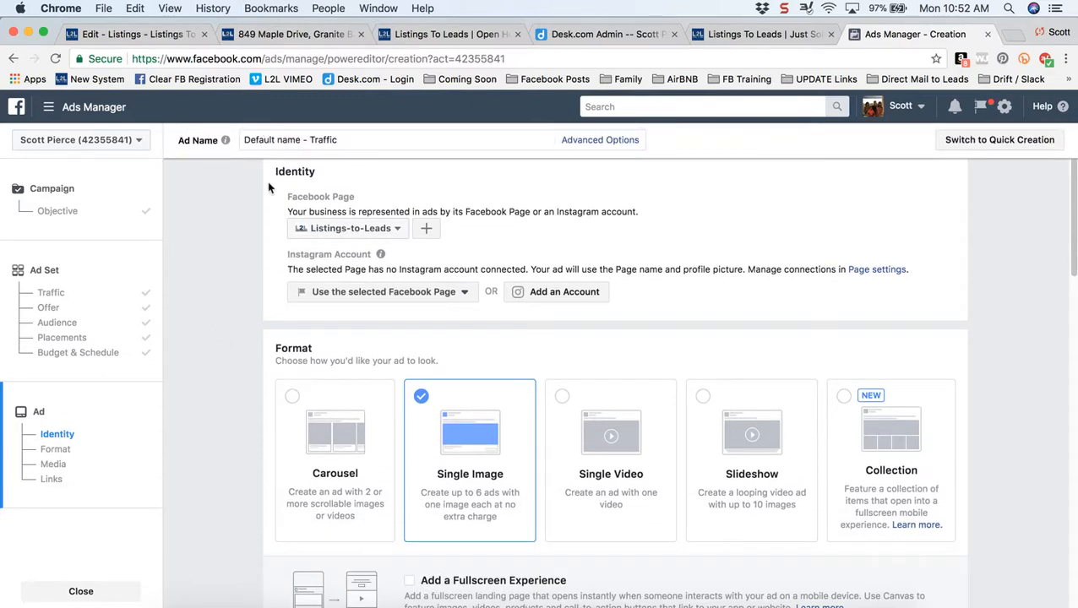
{"action": "left_click_drag", "start_coordinate": [275, 172], "coordinate": [329, 177]}
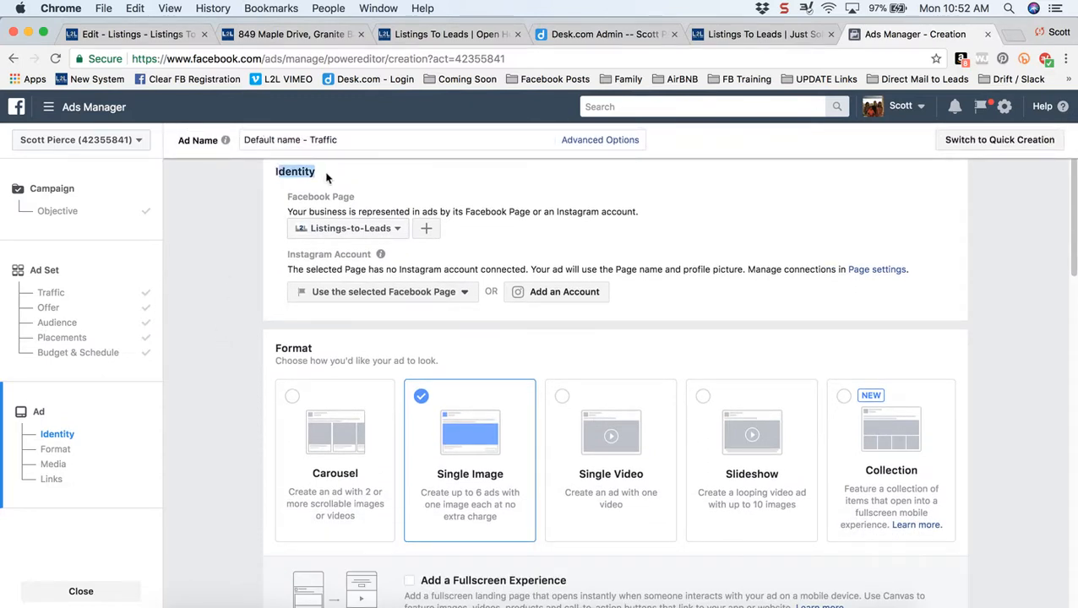
{"action": "left_click", "coordinate": [397, 229]}
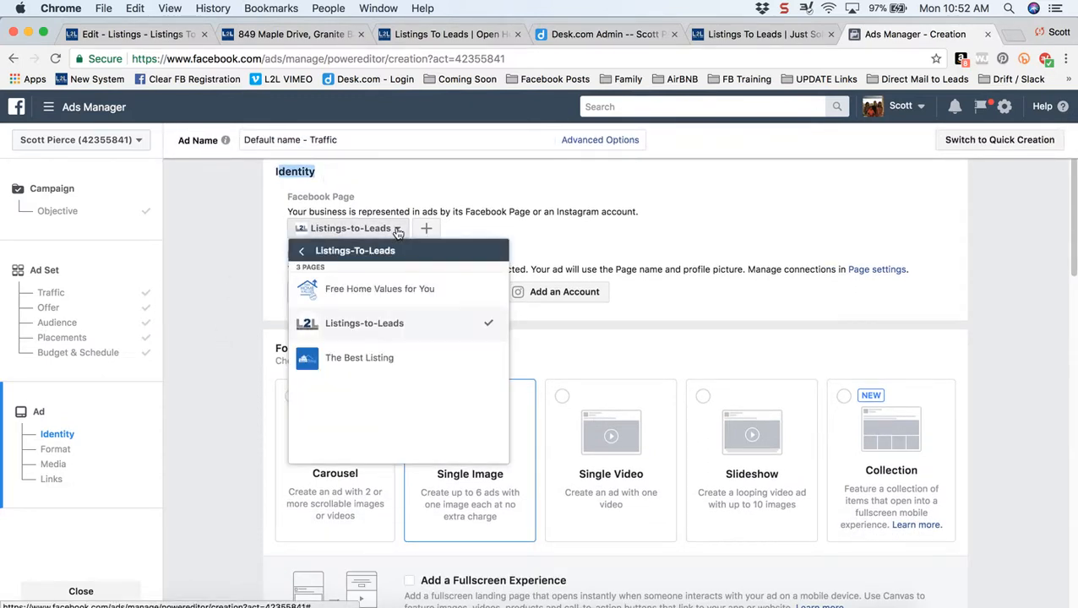
{"action": "left_click", "coordinate": [369, 360]}
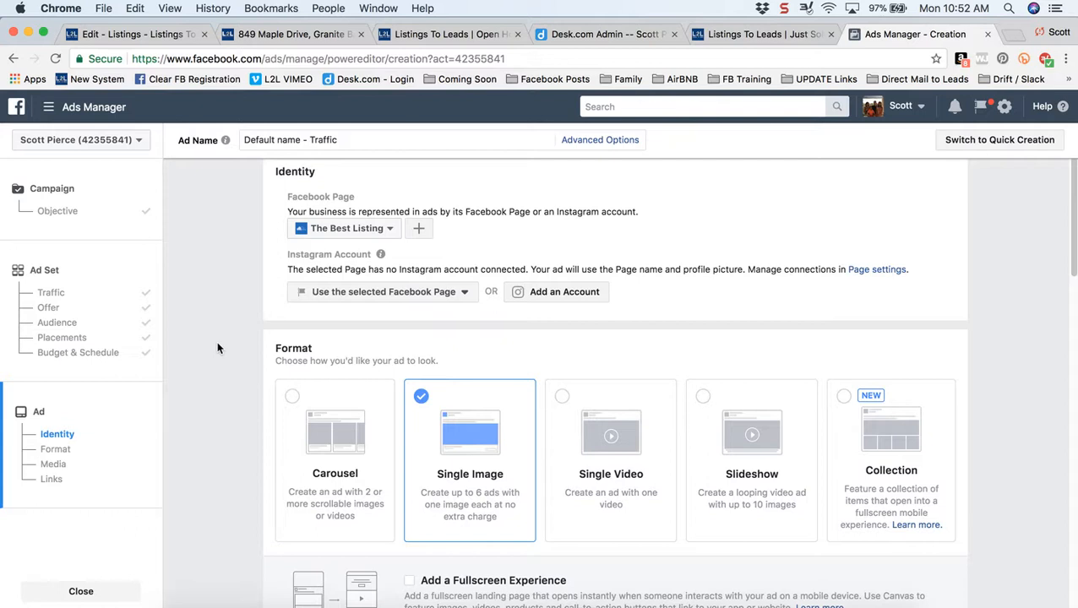
{"action": "scroll", "coordinate": [217, 343], "scroll_direction": "down", "scroll_amount": 3}
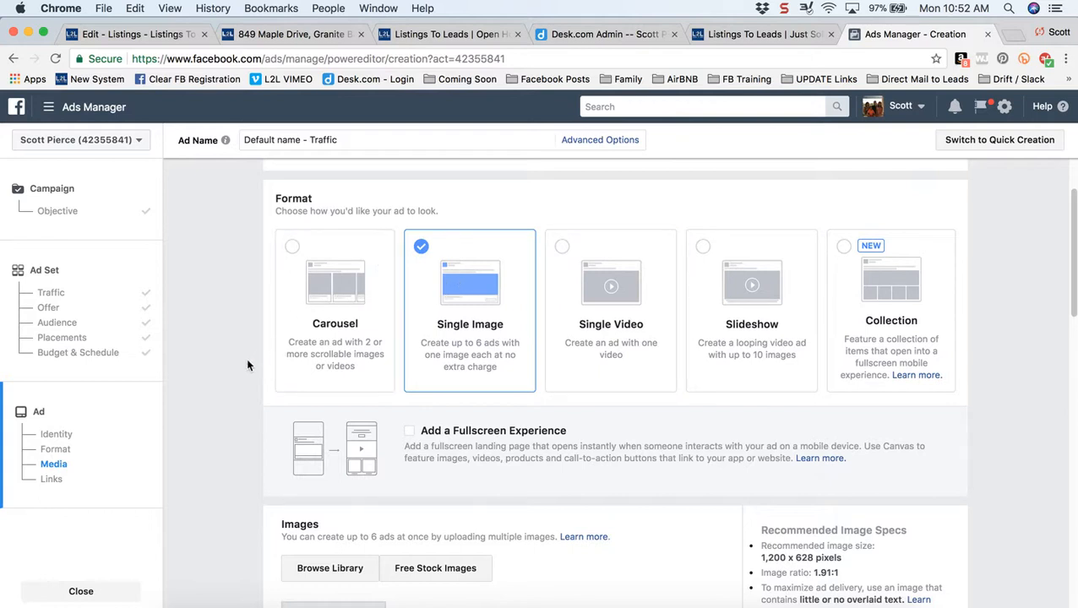
{"action": "scroll", "coordinate": [248, 365], "scroll_direction": "down", "scroll_amount": 5}
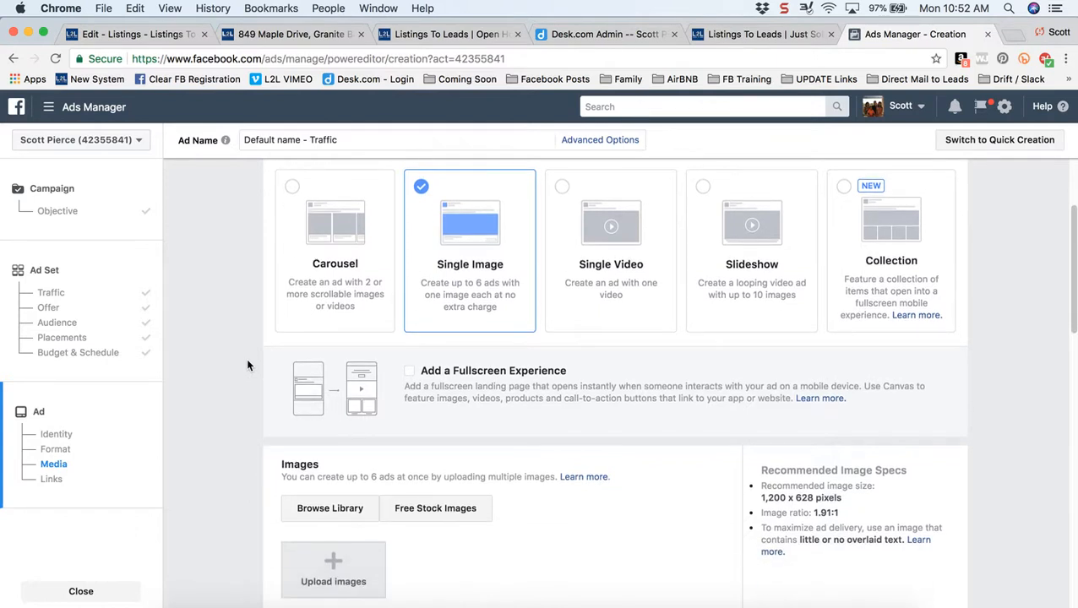
{"action": "scroll", "coordinate": [248, 365], "scroll_direction": "down", "scroll_amount": 1}
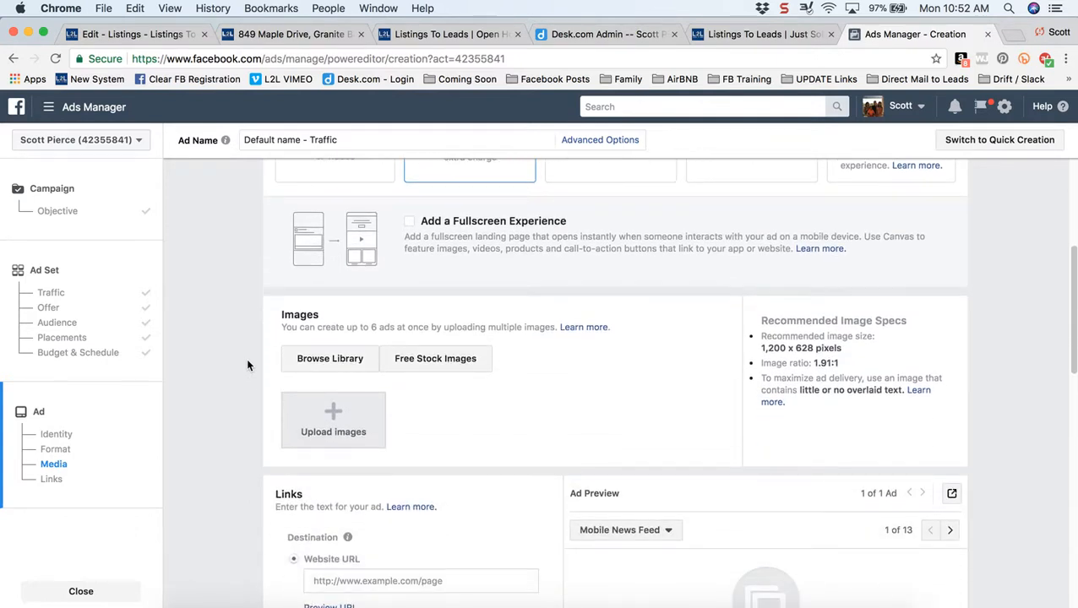
{"action": "scroll", "coordinate": [247, 365], "scroll_direction": "down", "scroll_amount": 2}
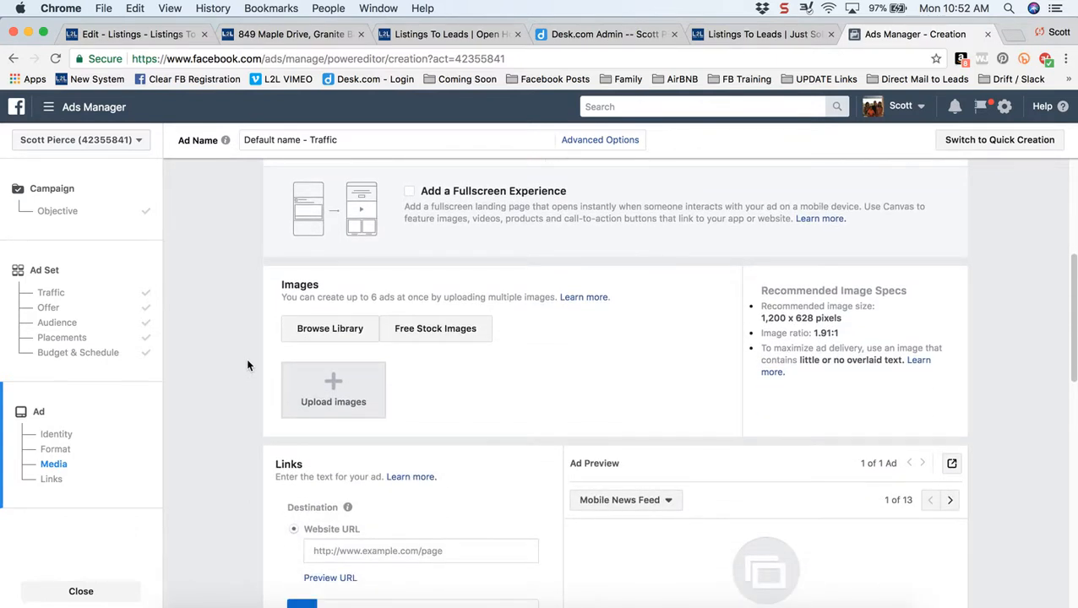
{"action": "scroll", "coordinate": [248, 365], "scroll_direction": "down", "scroll_amount": 7}
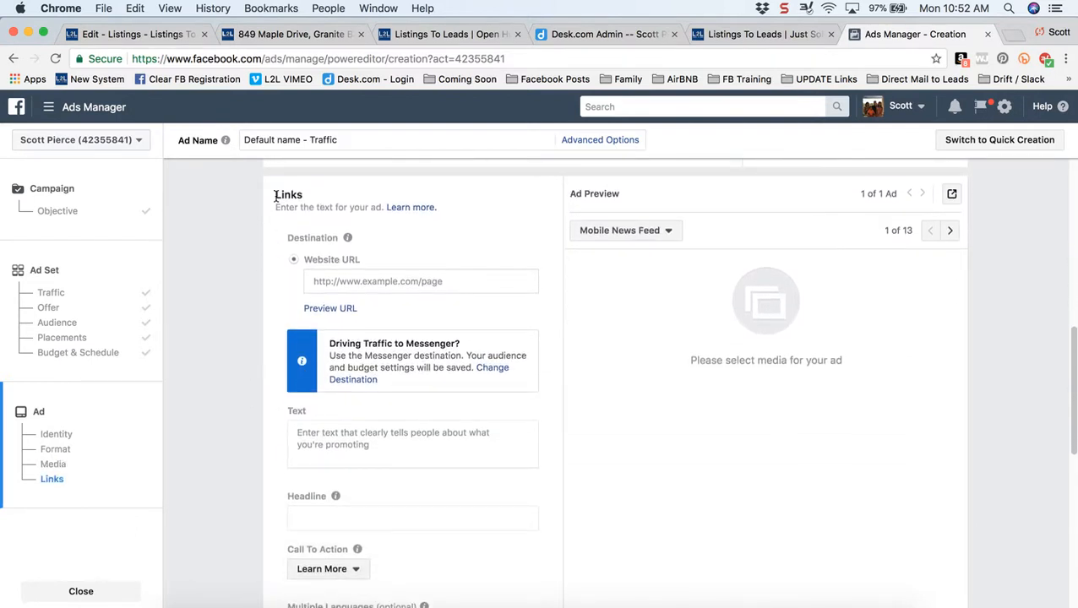
- Paste the listing page link as the ad's Website URL and double-check the pending page
{"action": "left_click_drag", "start_coordinate": [275, 195], "coordinate": [313, 194]}
{"action": "left_click", "coordinate": [374, 281]}
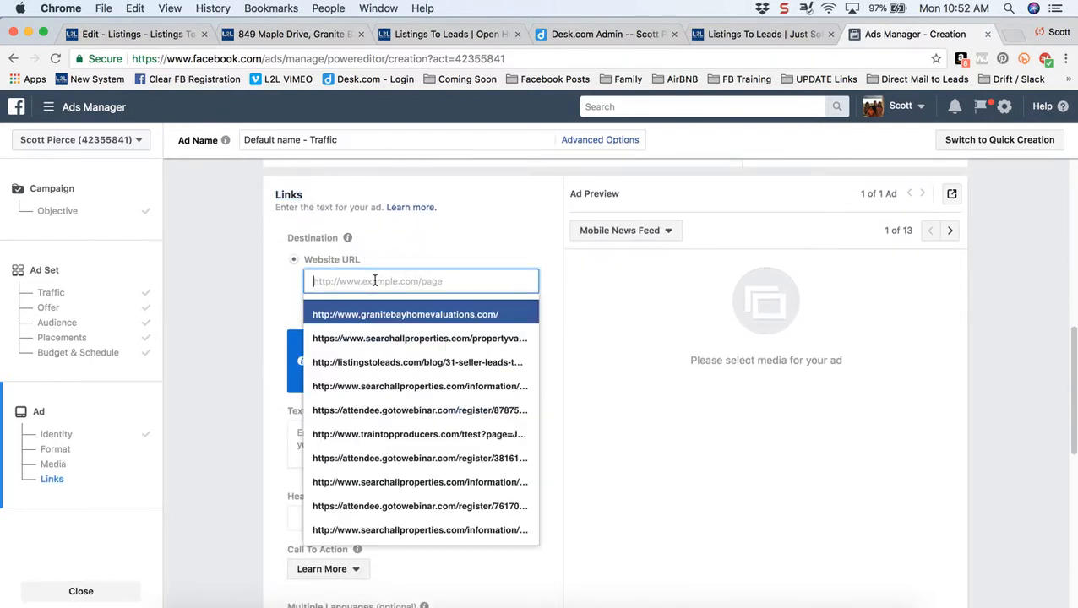
{"action": "key", "text": "cmd+v"}
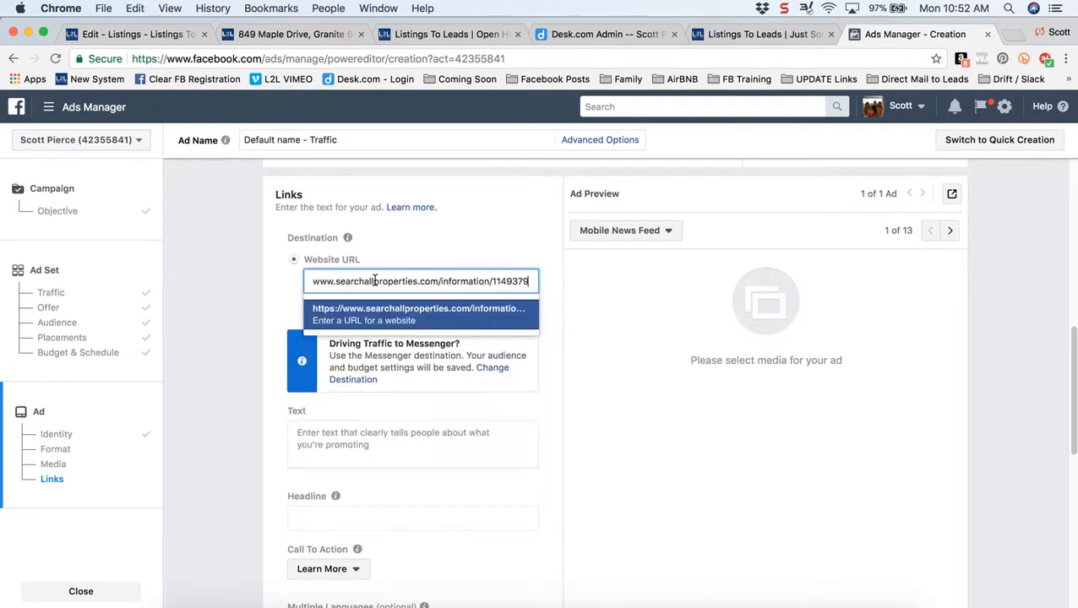
{"action": "left_click", "coordinate": [243, 318]}
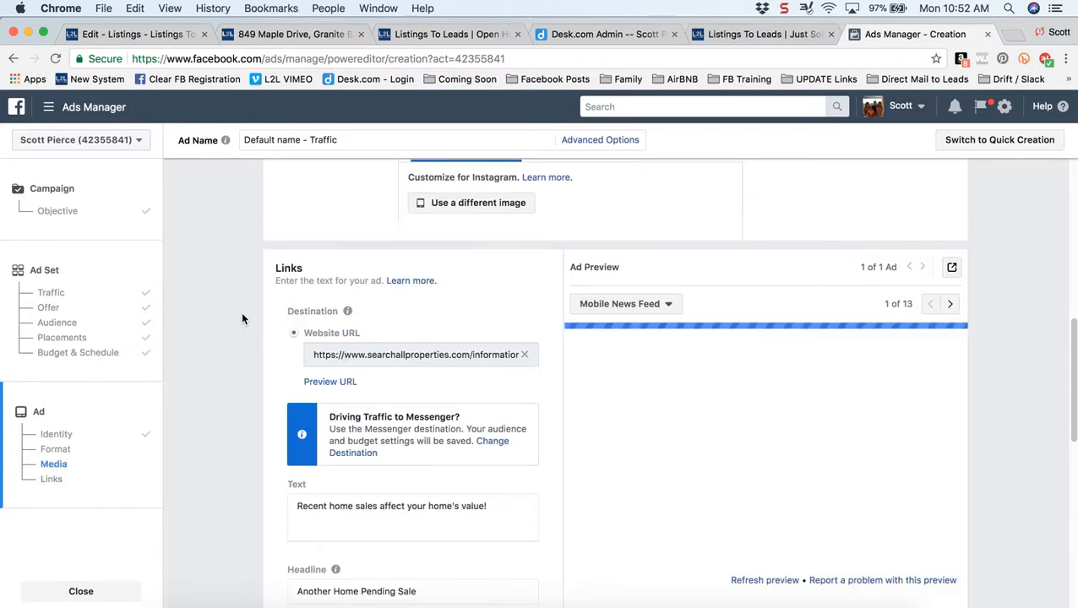
{"action": "left_click", "coordinate": [150, 34]}
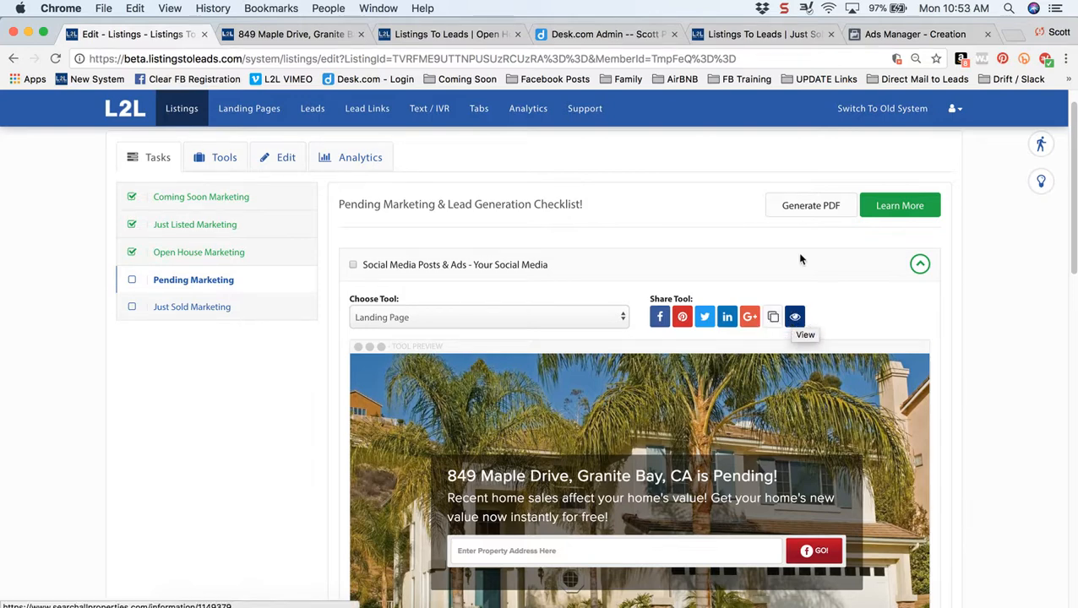
{"action": "left_click", "coordinate": [901, 37]}
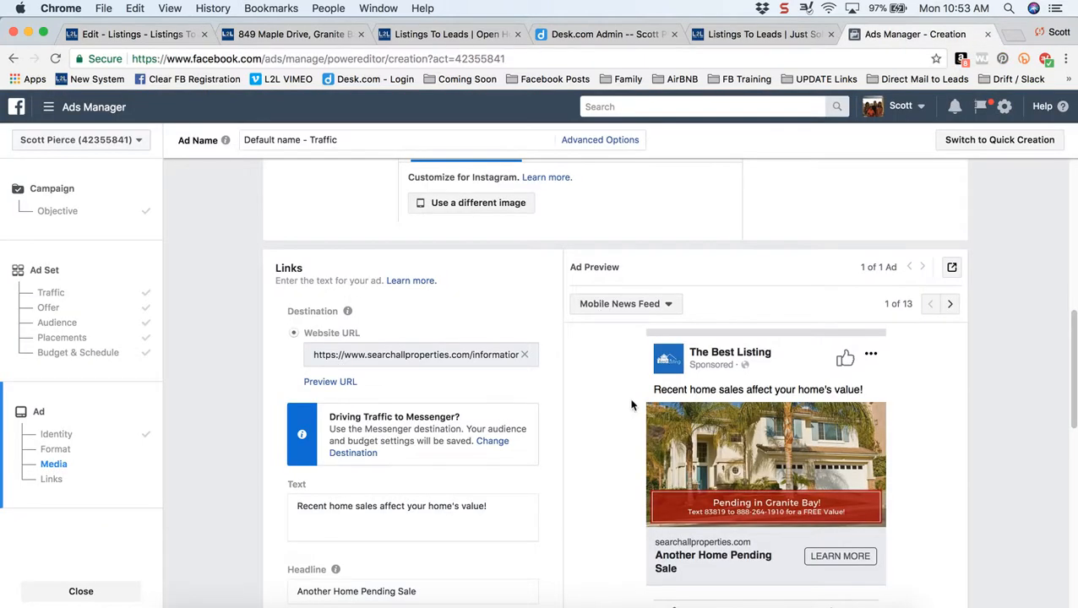
- Replace the ad text with 'Pending in Granite Bay!!' plus the free instant home-value message
{"action": "scroll", "coordinate": [240, 424], "scroll_direction": "down", "scroll_amount": 4}
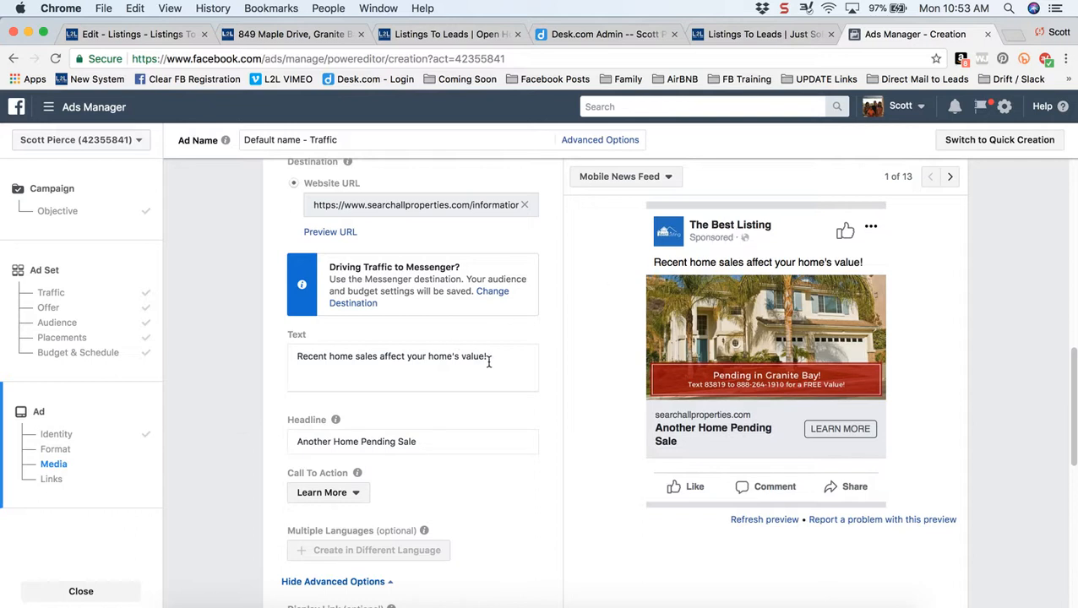
{"action": "left_click_drag", "start_coordinate": [490, 358], "coordinate": [265, 347]}
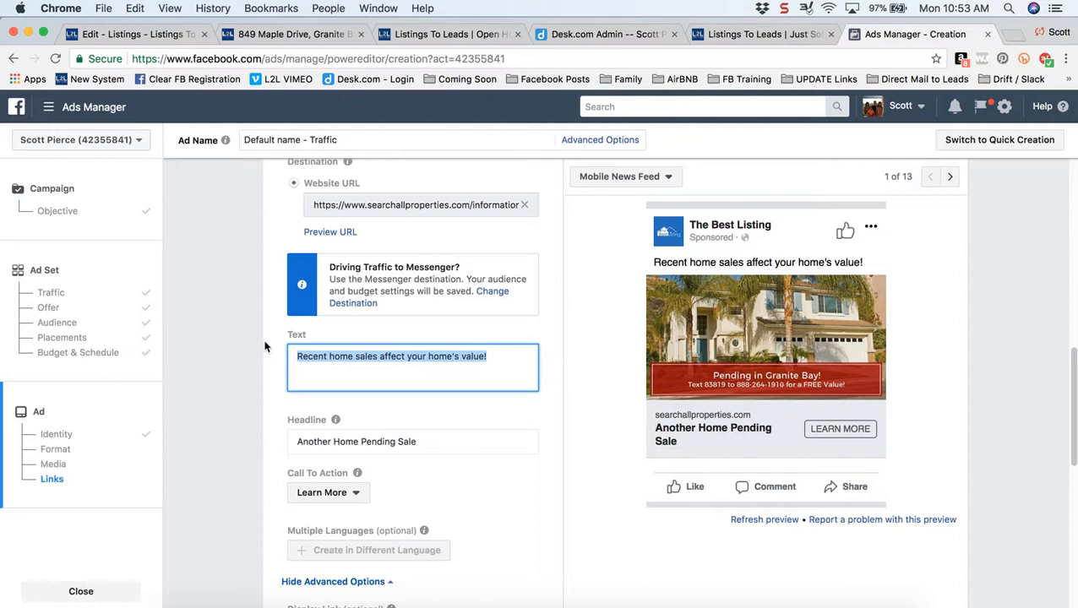
{"action": "type", "text": "Pending"}
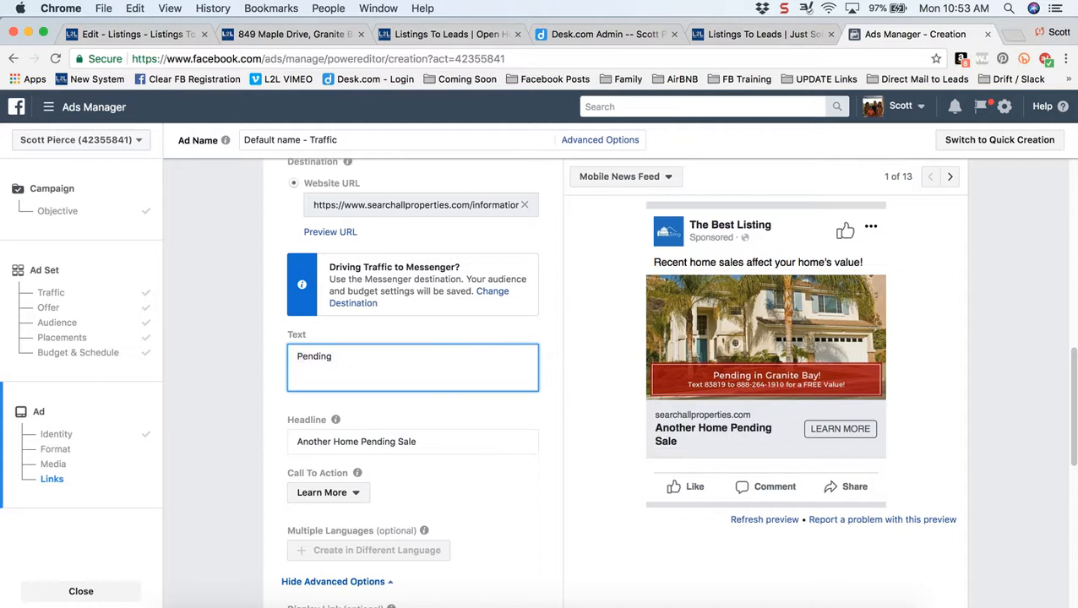
{"action": "type", "text": " in Granite B"}
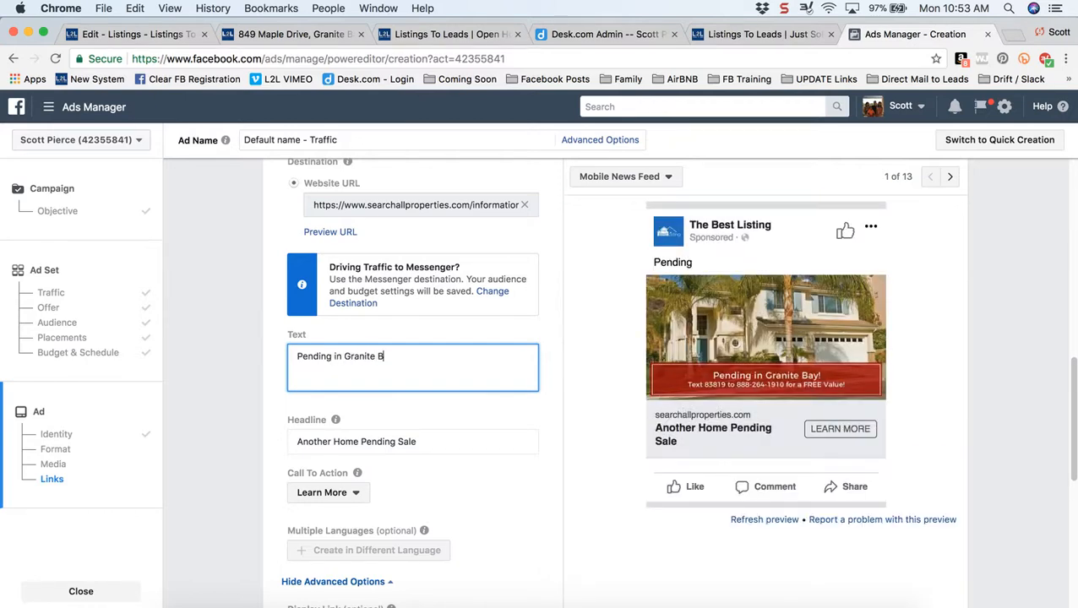
{"action": "type", "text": "ay!!"}
{"action": "key", "text": "Return"}
{"action": "key", "text": "Return"}
{"action": "type", "text": "Ddi yo"}
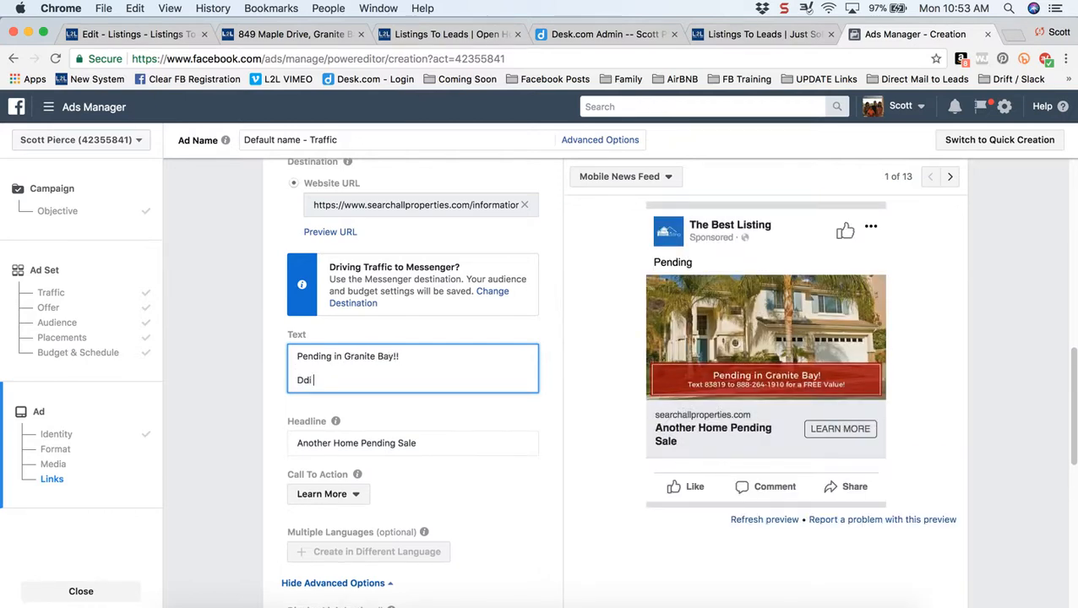
{"action": "key", "text": "BackSpace"}
{"action": "key", "text": "BackSpace"}
{"action": "key", "text": "BackSpace"}
{"action": "type", "text": "id you know that home sales "}
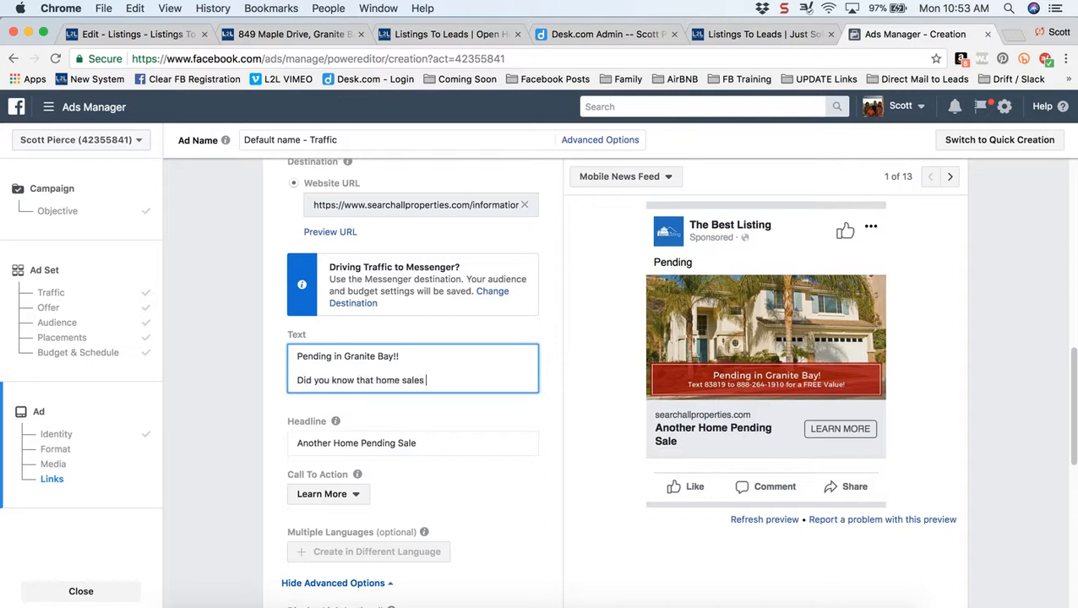
{"action": "type", "text": "near you effect YOUR home"}
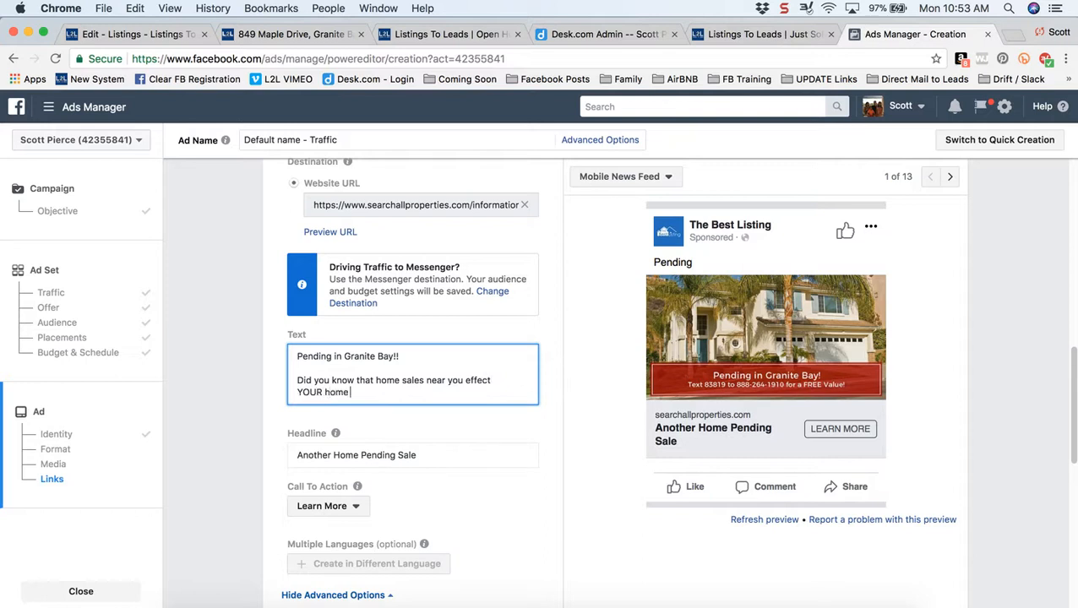
{"action": "type", "text": "'s value?!"}
{"action": "key", "text": "Return"}
{"action": "key", "text": "Return"}
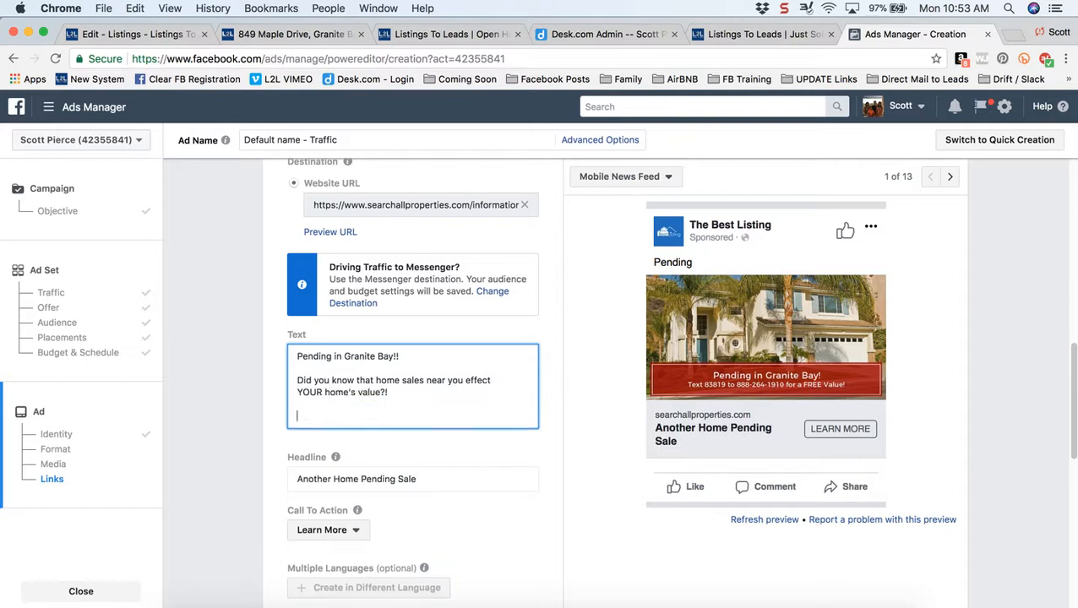
{"action": "type", "text": "Click"}
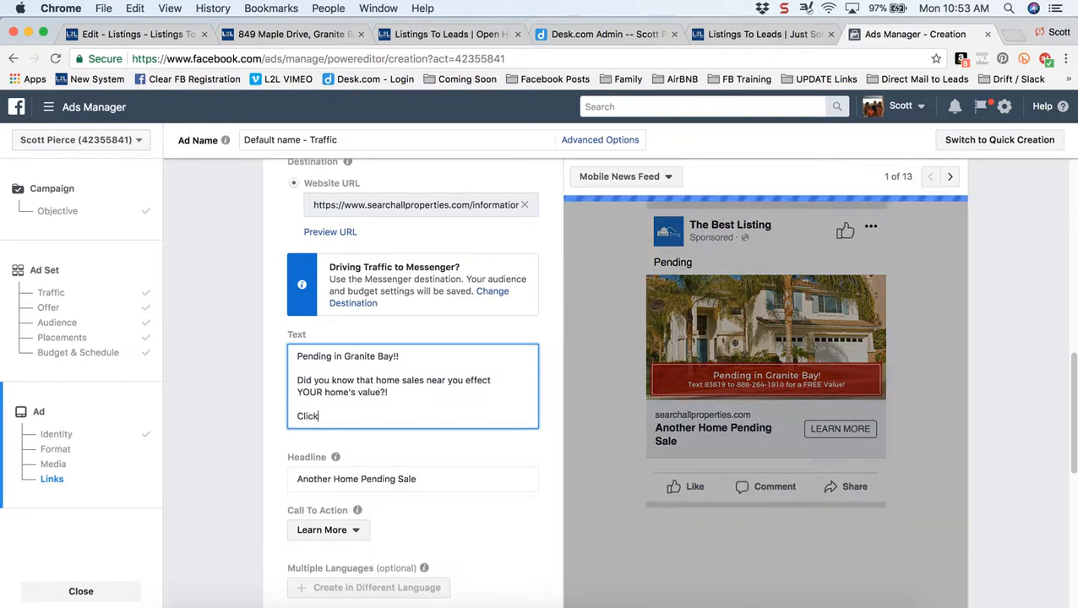
{"action": "type", "text": " hte image"}
{"action": "key", "text": "BackSpace"}
{"action": "key", "text": "BackSpace"}
{"action": "key", "text": "BackSpace"}
{"action": "key", "text": "BackSpace"}
{"action": "key", "text": "BackSpace"}
{"action": "key", "text": "BackSpace"}
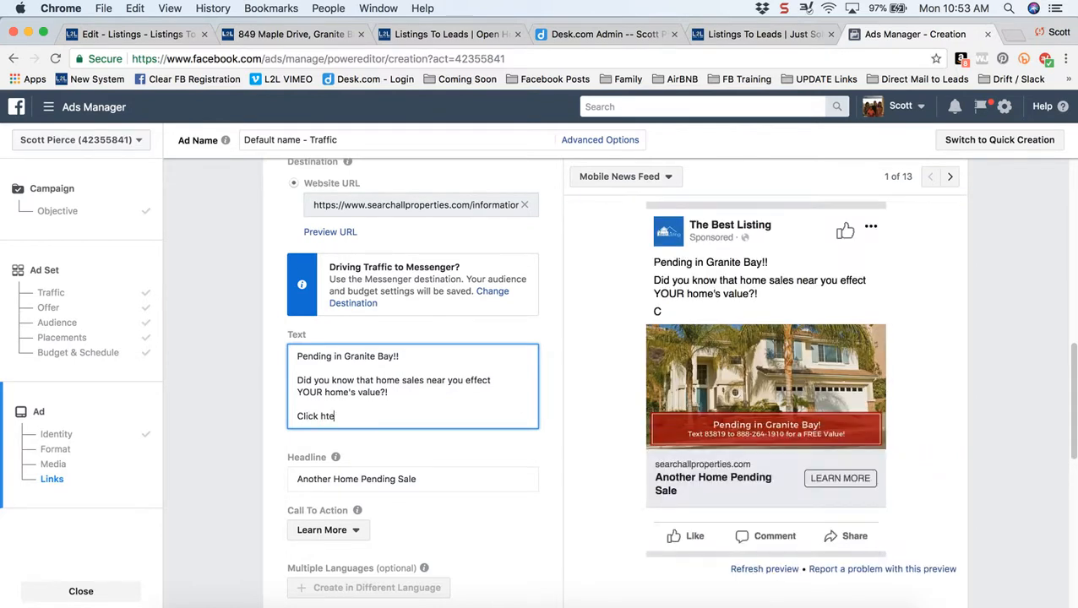
{"action": "type", "text": "the image below to get your new home"}
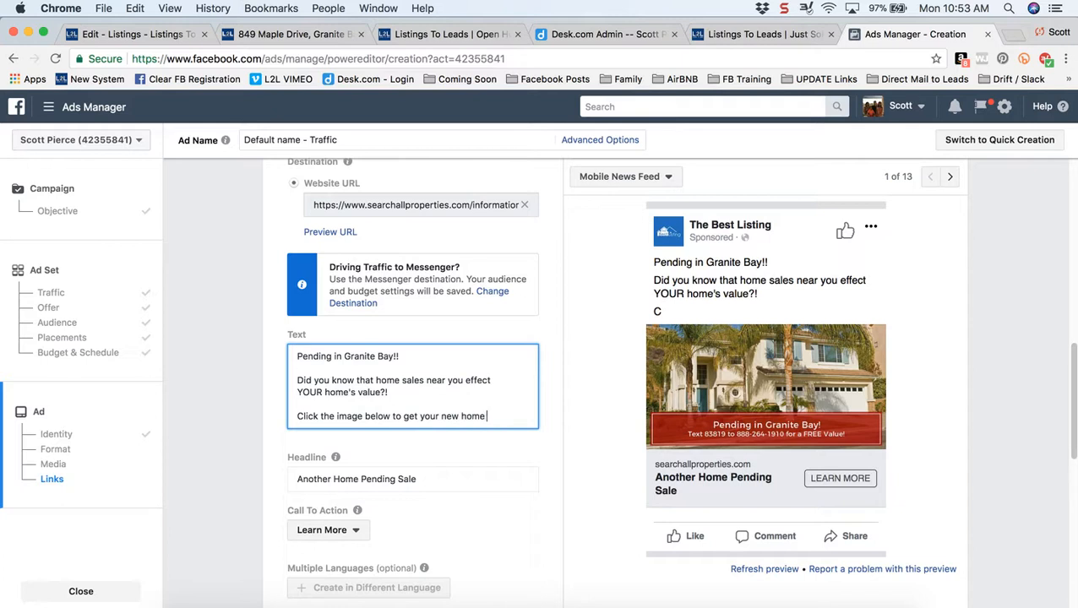
{"action": "type", "text": " value now I"}
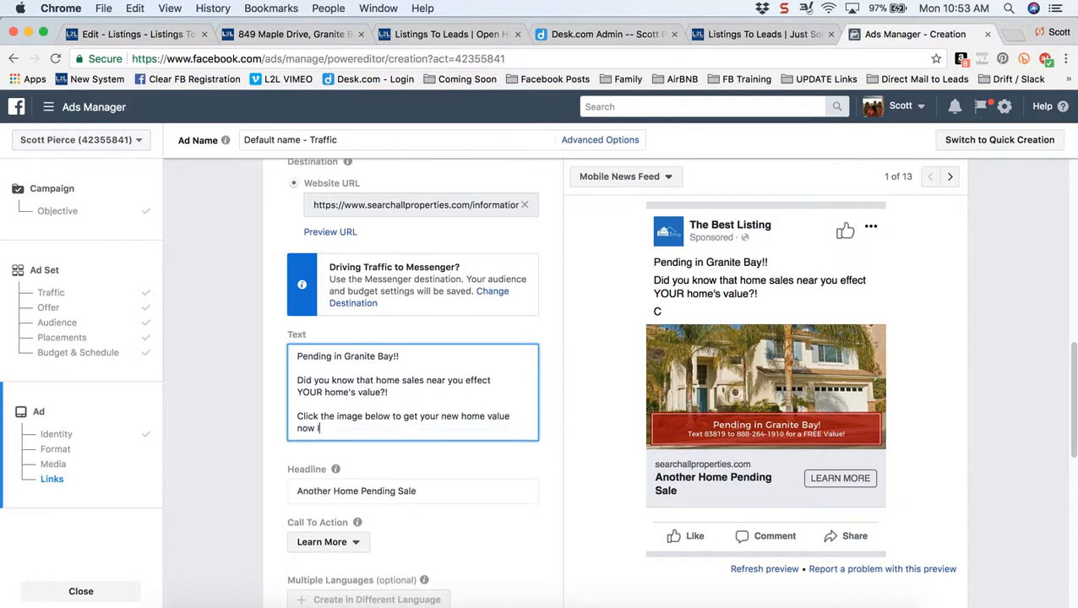
{"action": "type", "text": "NSTANTLY & FREE!"}
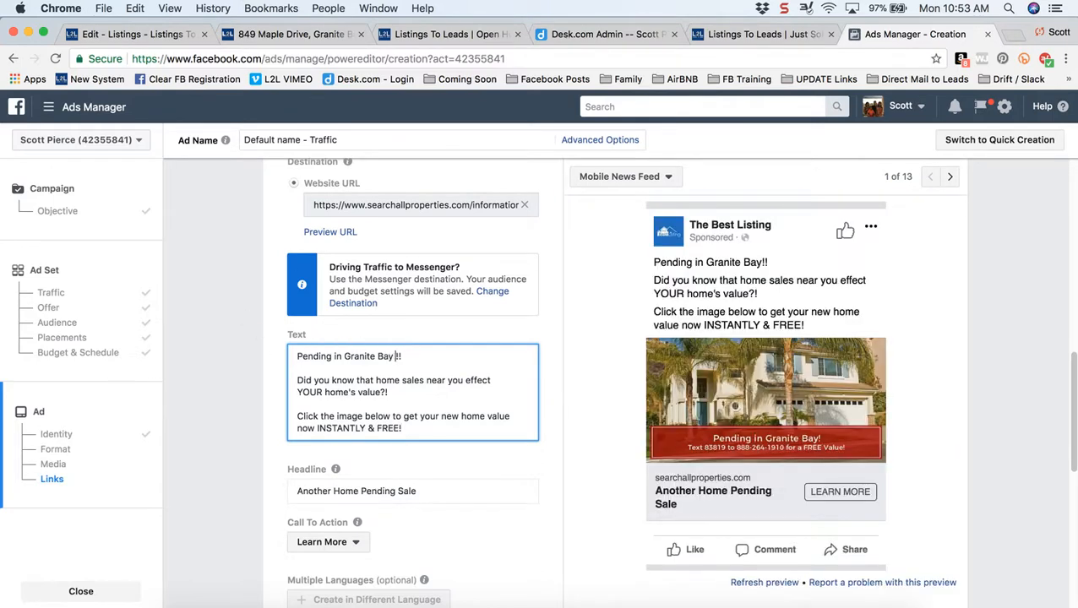
- Insert a rising chart emoji after Granite Bay using Chrome's Emoji & Symbols picker
{"action": "left_click", "coordinate": [136, 8]}
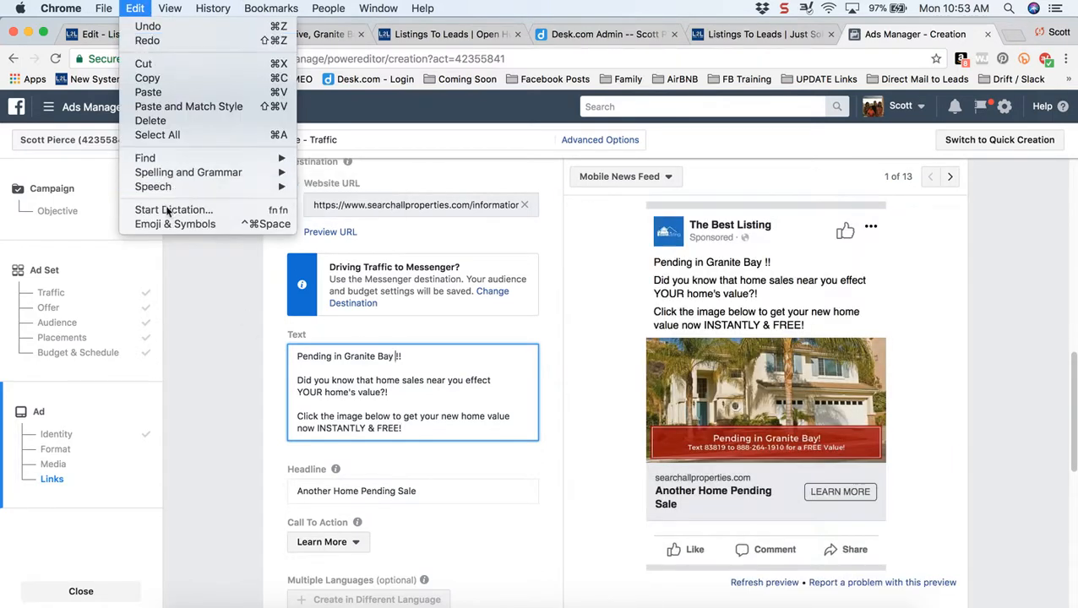
{"action": "left_click", "coordinate": [166, 224]}
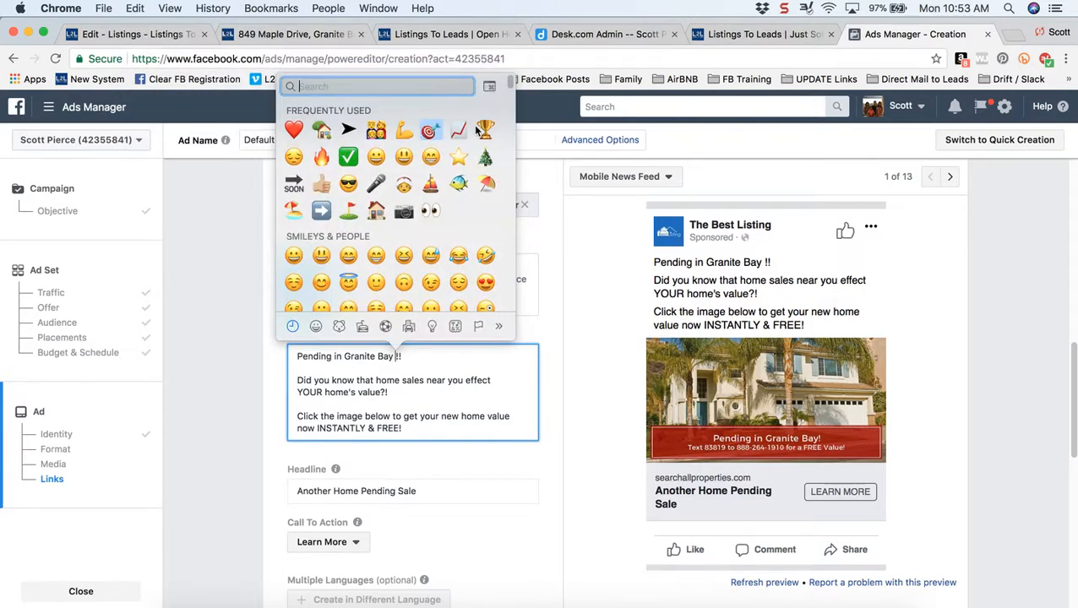
{"action": "left_click", "coordinate": [458, 129]}
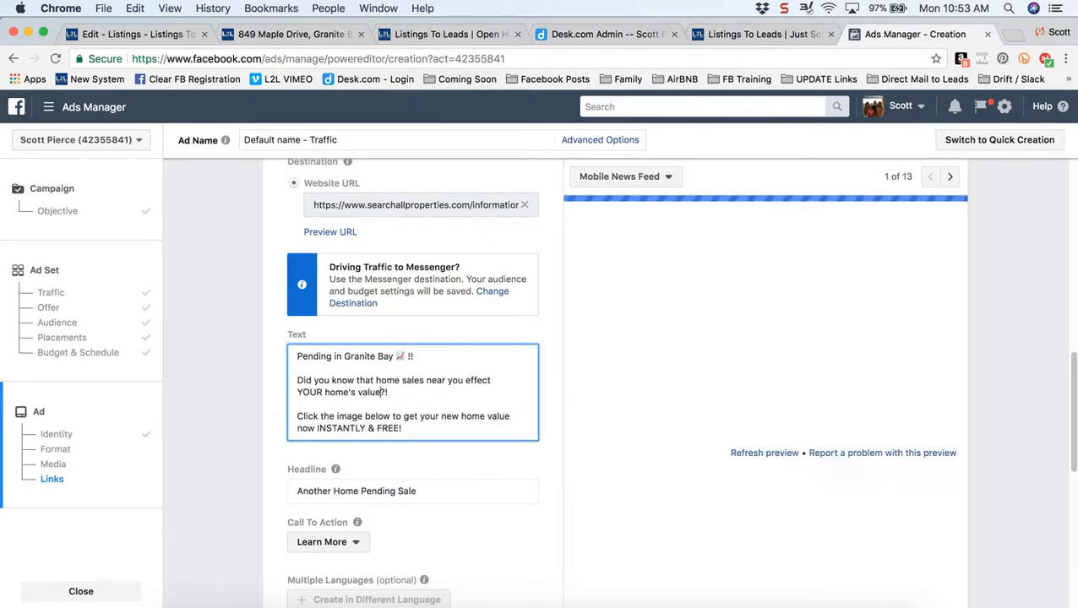
- Add a dart emoji, then start a new line with the hashtags #GraniteBay #Pending
{"action": "left_click", "coordinate": [135, 8]}
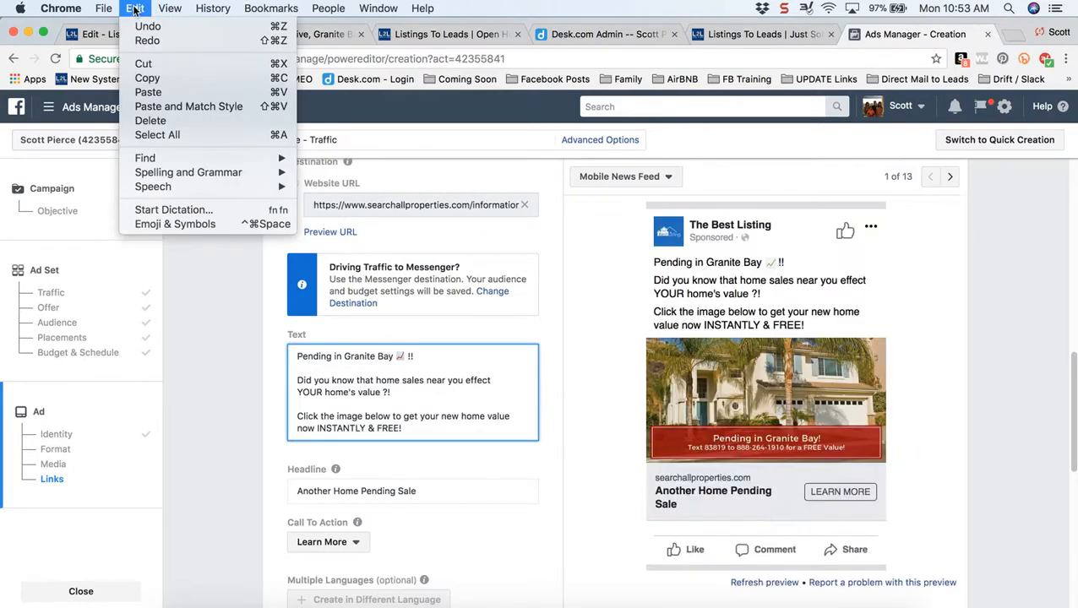
{"action": "left_click", "coordinate": [177, 224]}
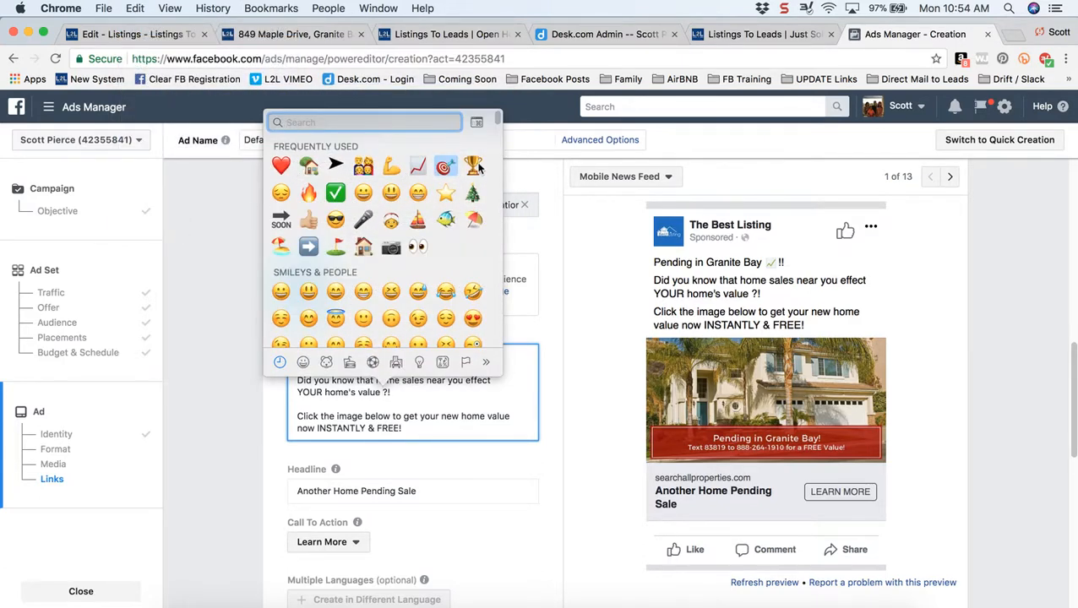
{"action": "left_click", "coordinate": [443, 168]}
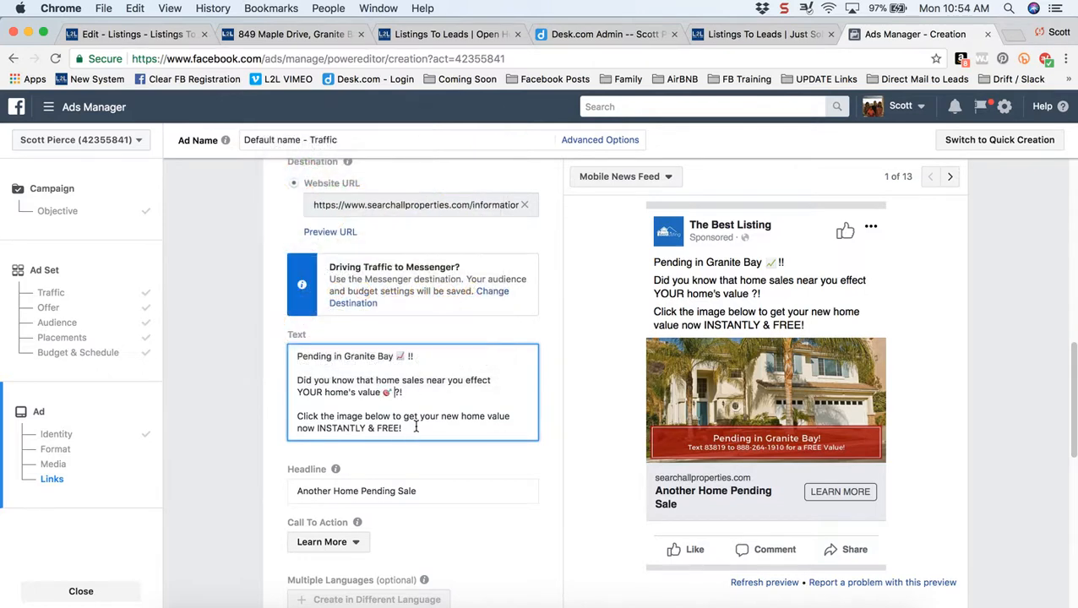
{"action": "key", "text": "Return"}
{"action": "key", "text": "Return"}
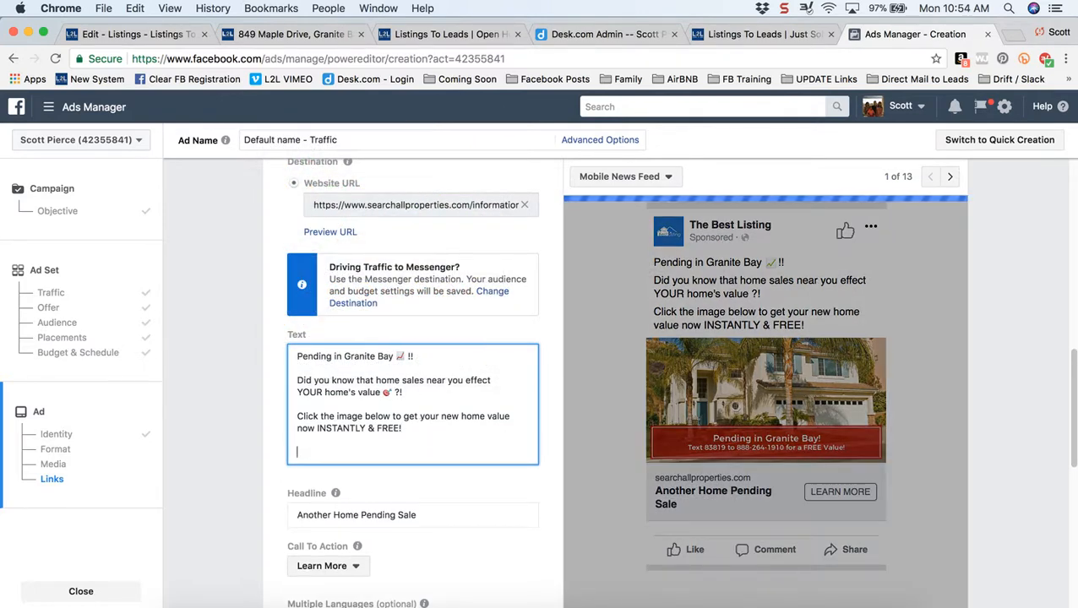
{"action": "type", "text": "#Graniite"}
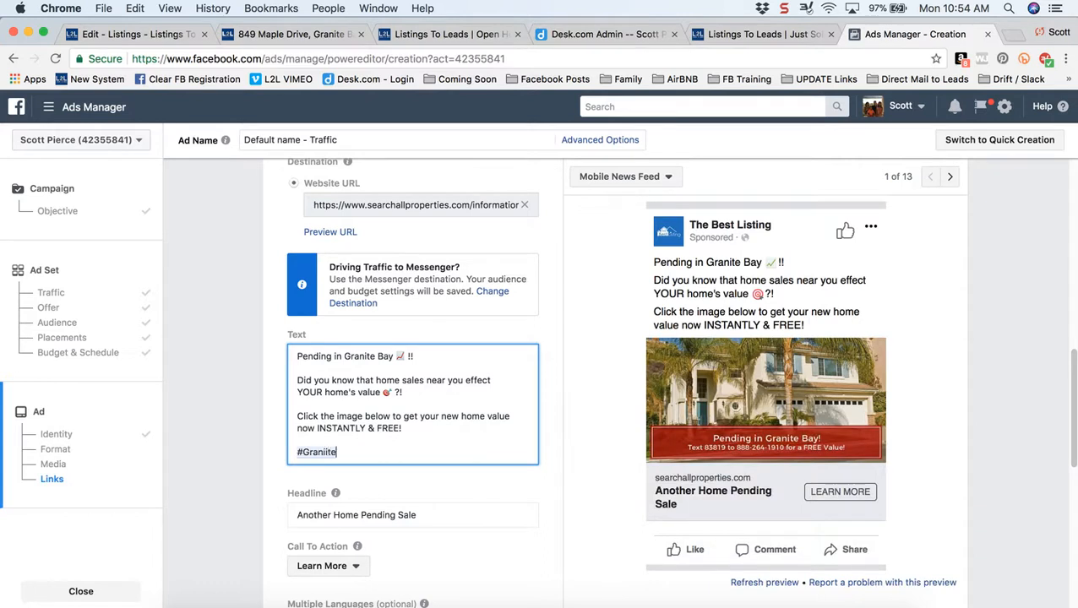
{"action": "key", "text": "BackSpace"}
{"action": "key", "text": "BackSpace"}
{"action": "key", "text": "BackSpace"}
{"action": "type", "text": "teBay #Pending"}
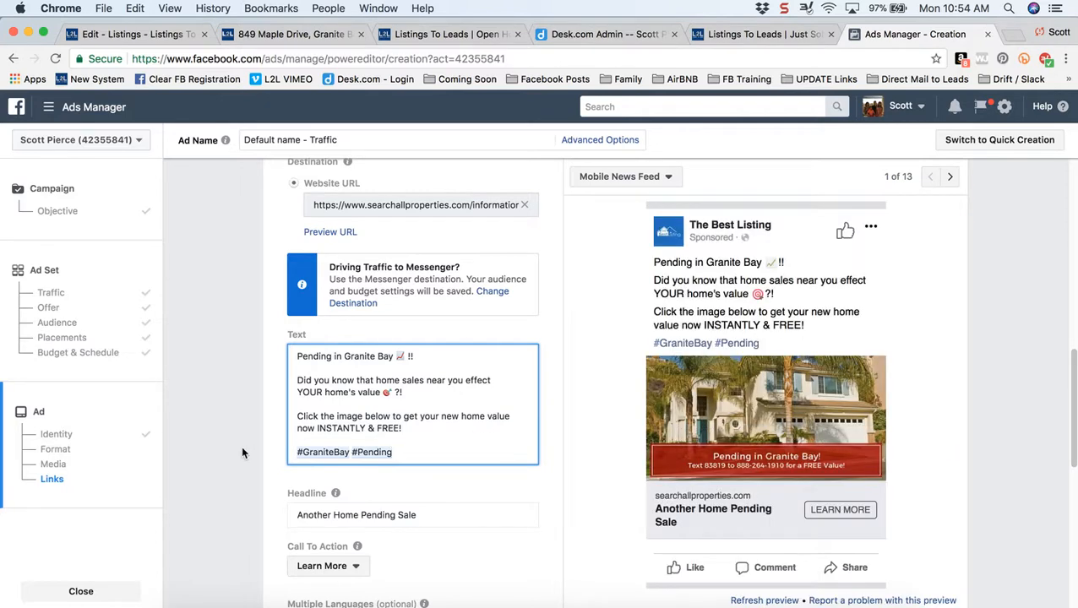
{"action": "left_click", "coordinate": [241, 448]}
{"action": "scroll", "coordinate": [241, 450], "scroll_direction": "down", "scroll_amount": 2}
{"action": "scroll", "coordinate": [241, 452], "scroll_direction": "down", "scroll_amount": 1}
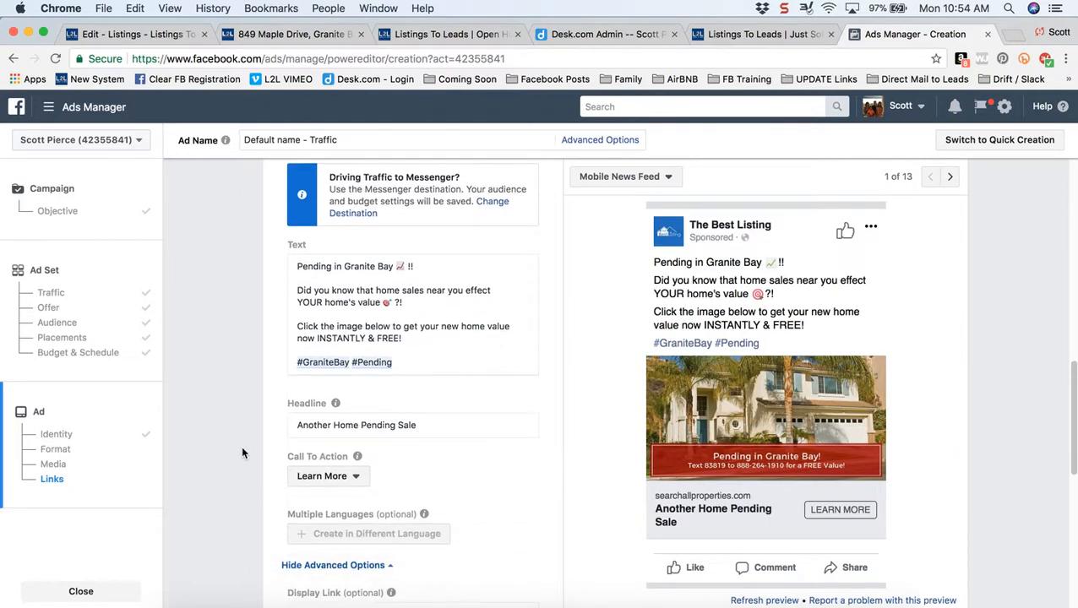
{"action": "left_click", "coordinate": [440, 425]}
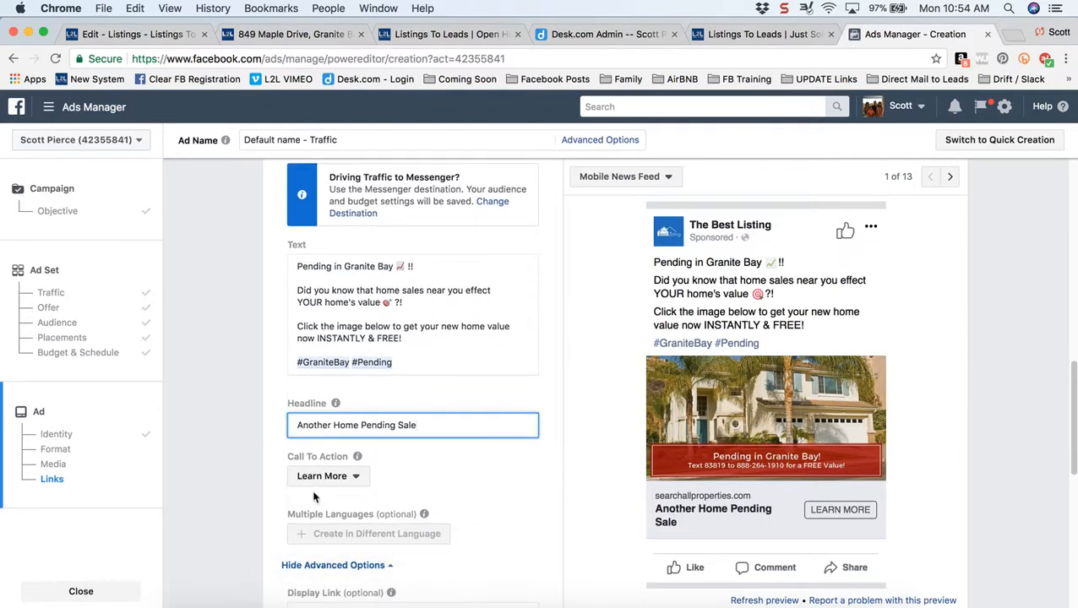
{"action": "left_click", "coordinate": [351, 479]}
{"action": "left_click", "coordinate": [352, 482]}
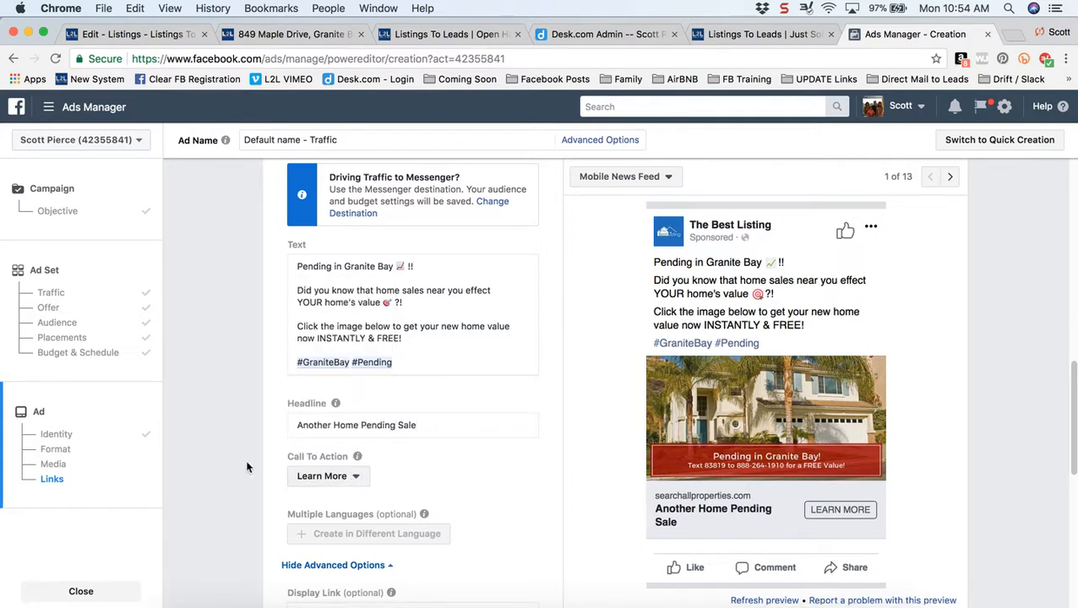
{"action": "scroll", "coordinate": [241, 462], "scroll_direction": "down", "scroll_amount": 4}
{"action": "scroll", "coordinate": [241, 462], "scroll_direction": "down", "scroll_amount": 8}
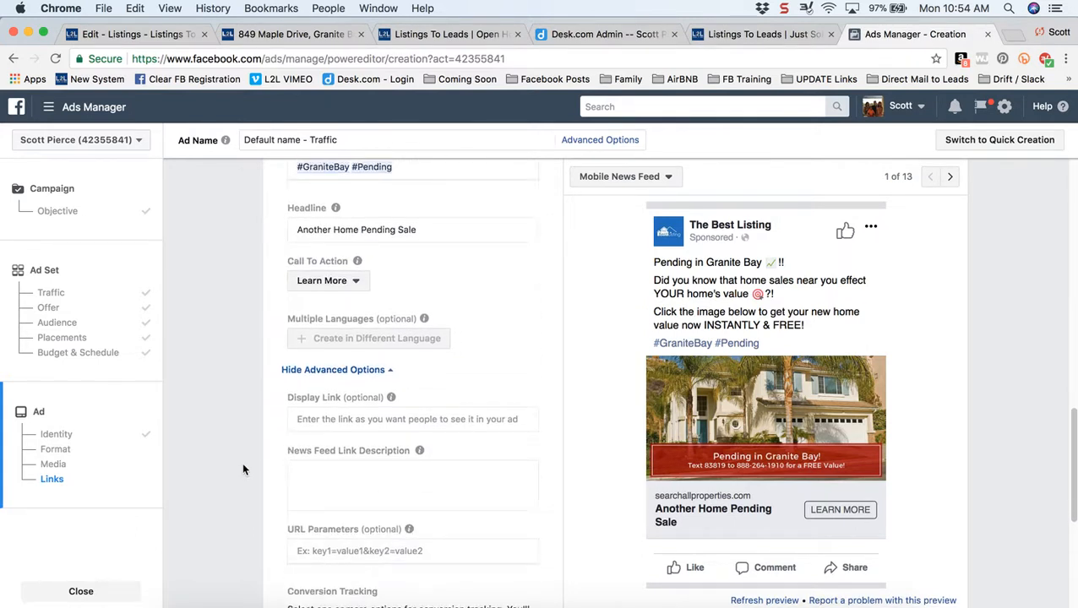
{"action": "scroll", "coordinate": [242, 469], "scroll_direction": "down", "scroll_amount": 5}
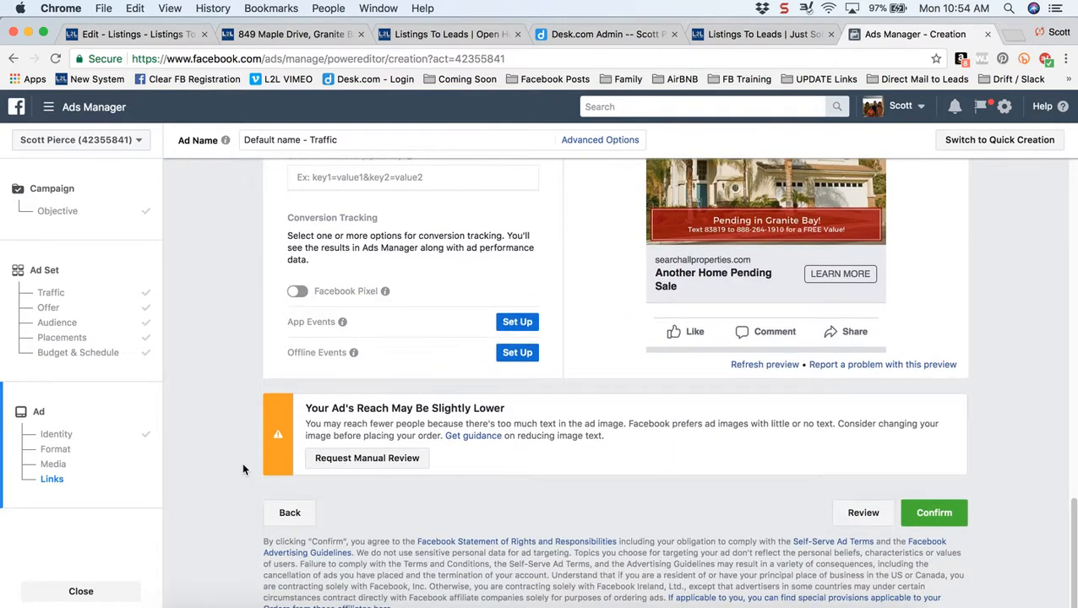
{"action": "scroll", "coordinate": [241, 461], "scroll_direction": "up", "scroll_amount": 2}
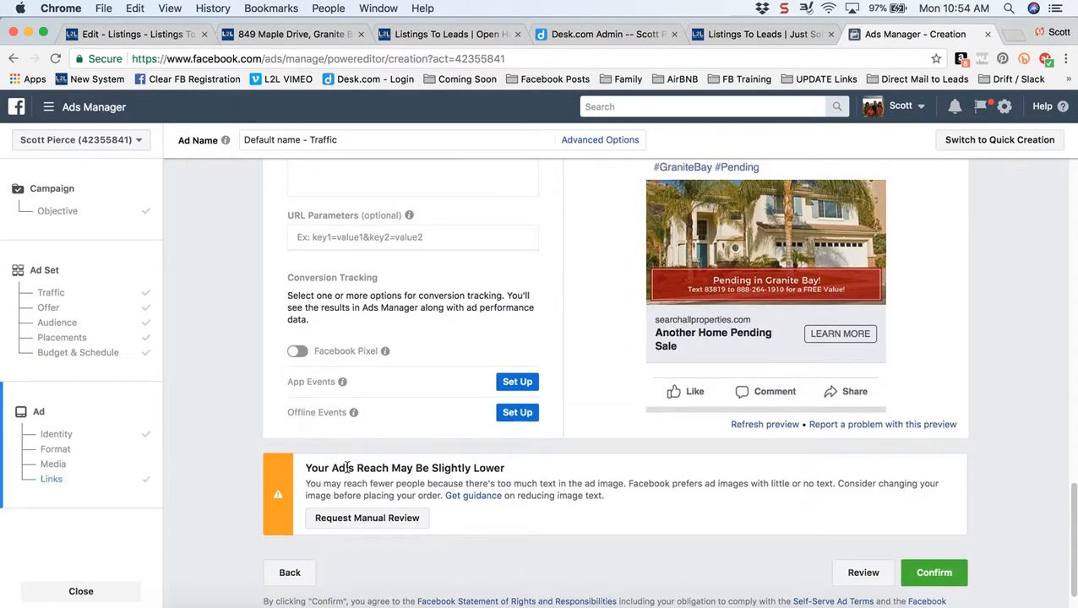
{"action": "left_click_drag", "start_coordinate": [348, 470], "coordinate": [490, 467]}
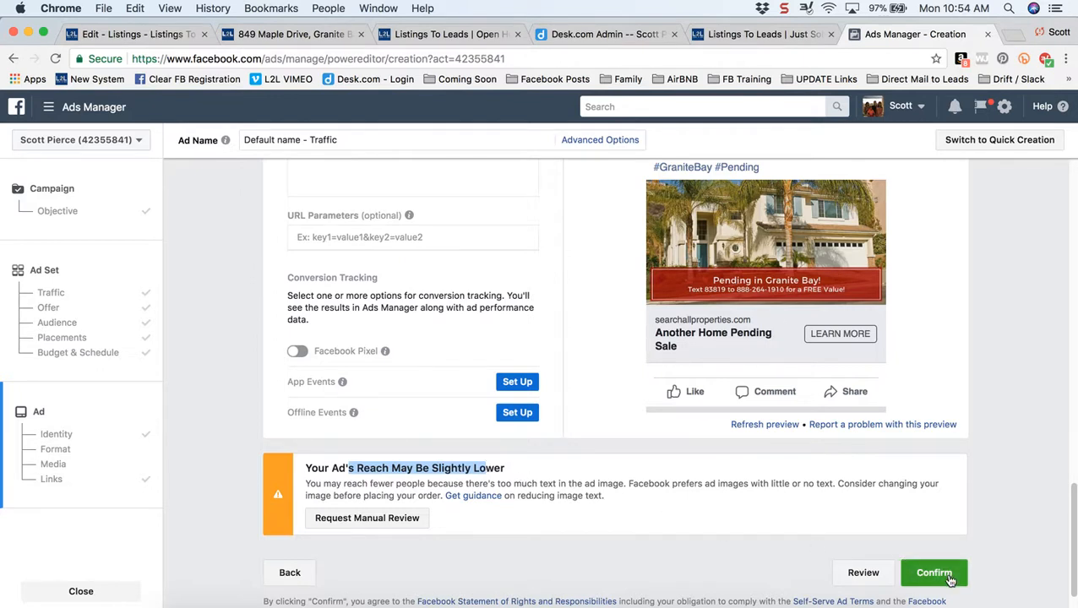
{"action": "left_click", "coordinate": [233, 389]}
{"action": "scroll", "coordinate": [233, 389], "scroll_direction": "up", "scroll_amount": 2}
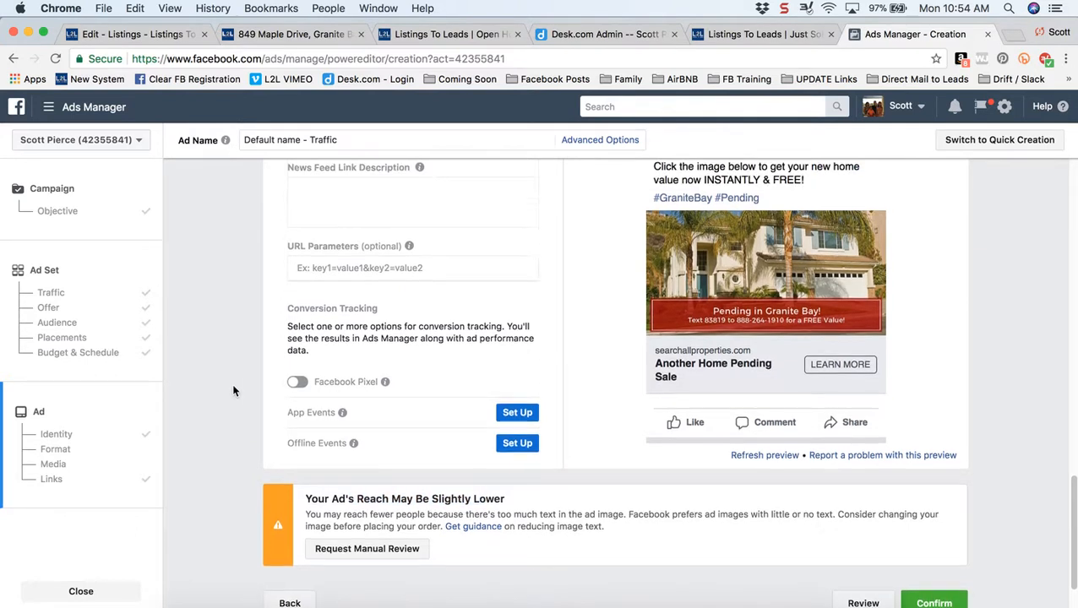
{"action": "scroll", "coordinate": [235, 390], "scroll_direction": "up", "scroll_amount": 2}
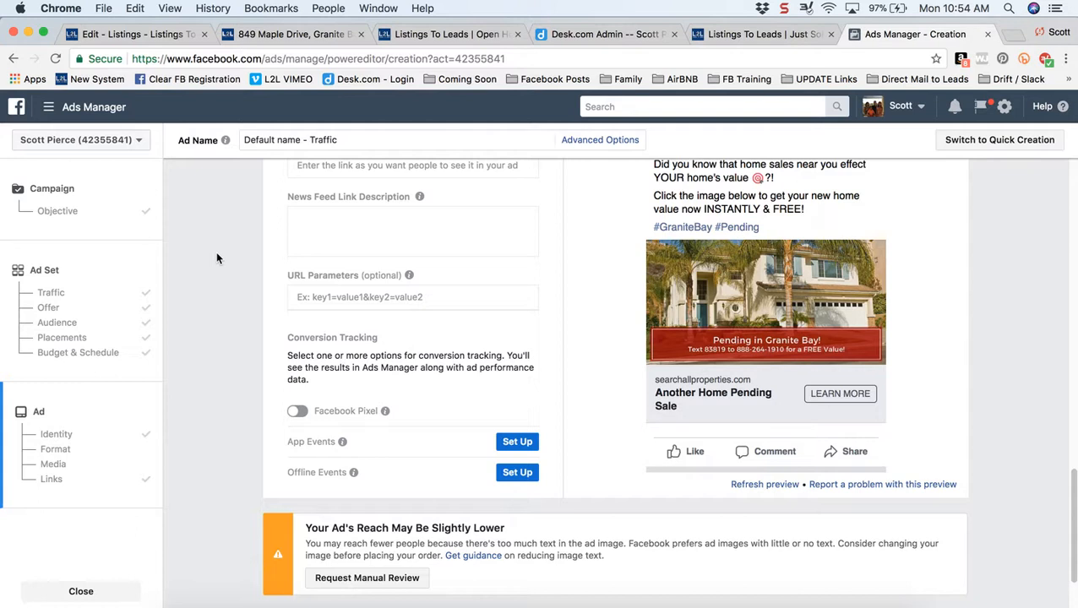
{"action": "scroll", "coordinate": [215, 251], "scroll_direction": "up", "scroll_amount": 2}
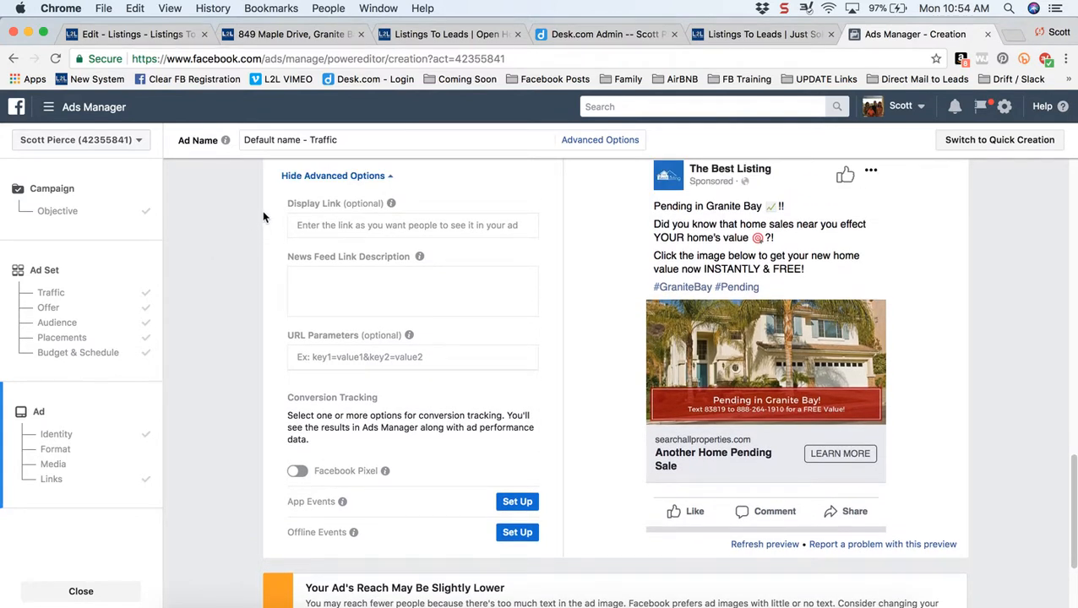
- In a new tab, load the Facebook sharer page for the searchallproperties.com listing link
{"action": "left_click", "coordinate": [1016, 35]}
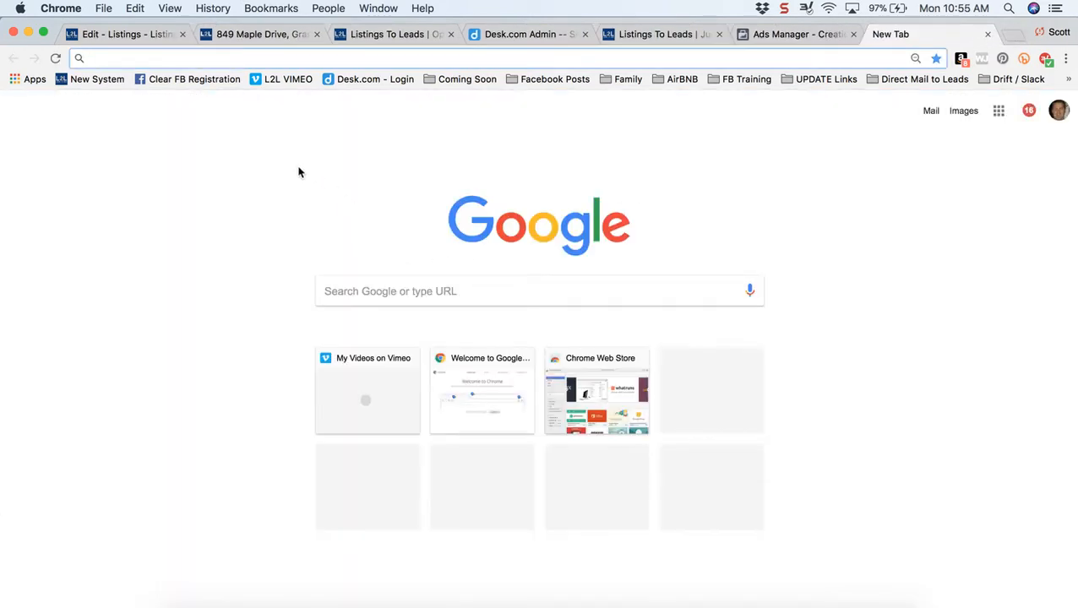
{"action": "type", "text": "www.facebook.com/sharer/sharer.php?u=https://www.searchallproperties.com/information/1149379"}
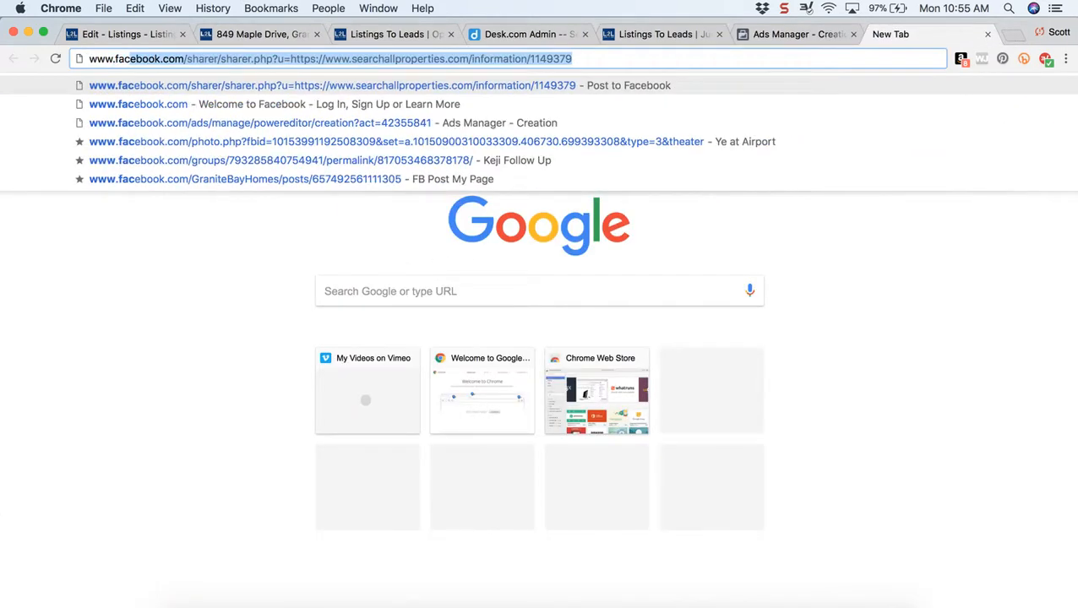
{"action": "key", "text": "Return"}
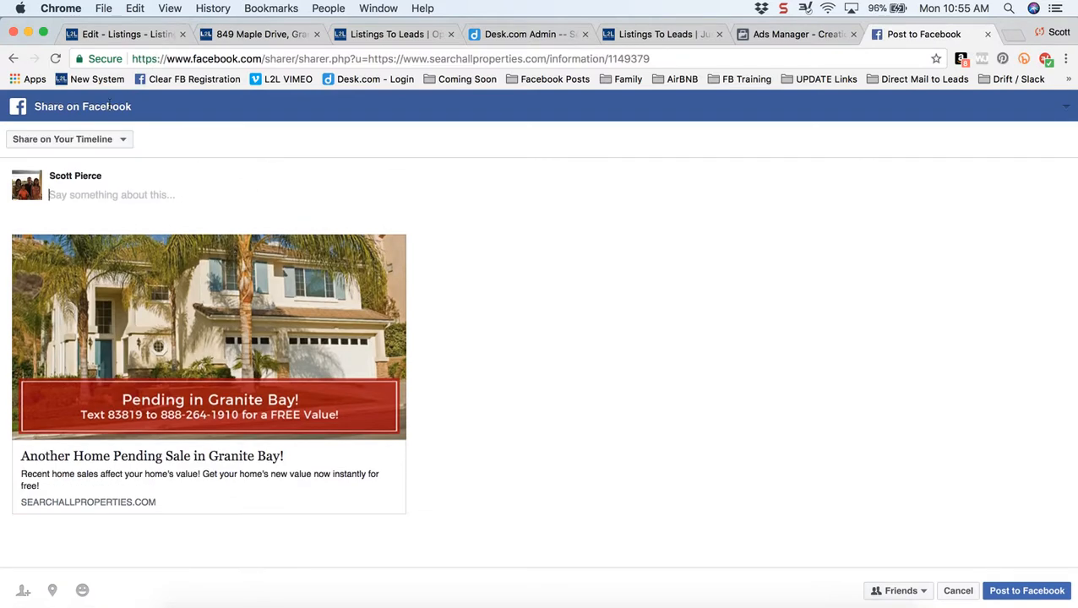
{"action": "left_click", "coordinate": [228, 62]}
{"action": "type", "text": "www.f"}
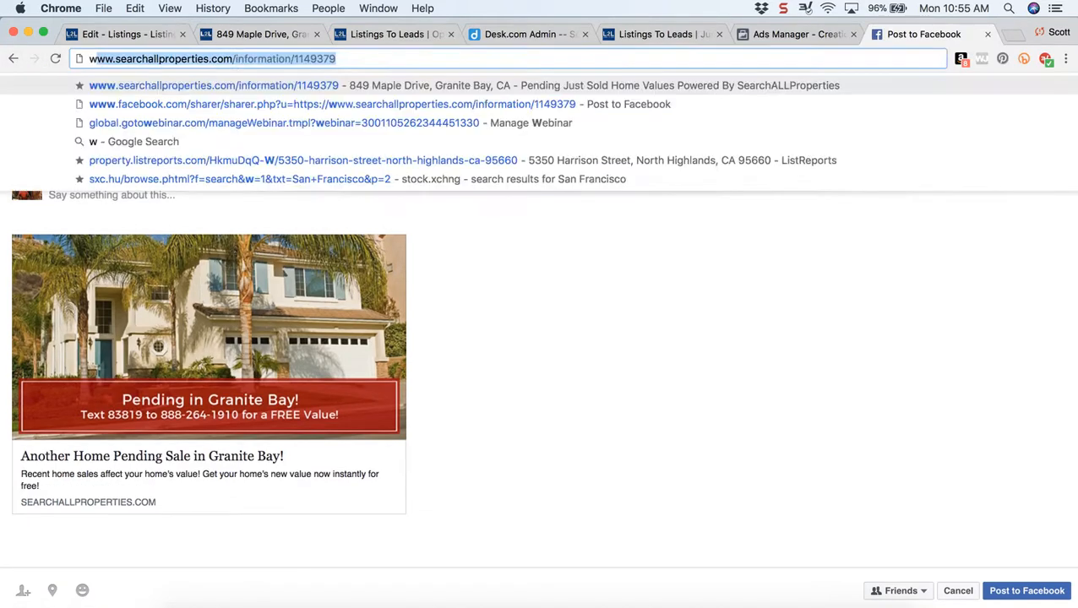
{"action": "type", "text": "acebook.com"}
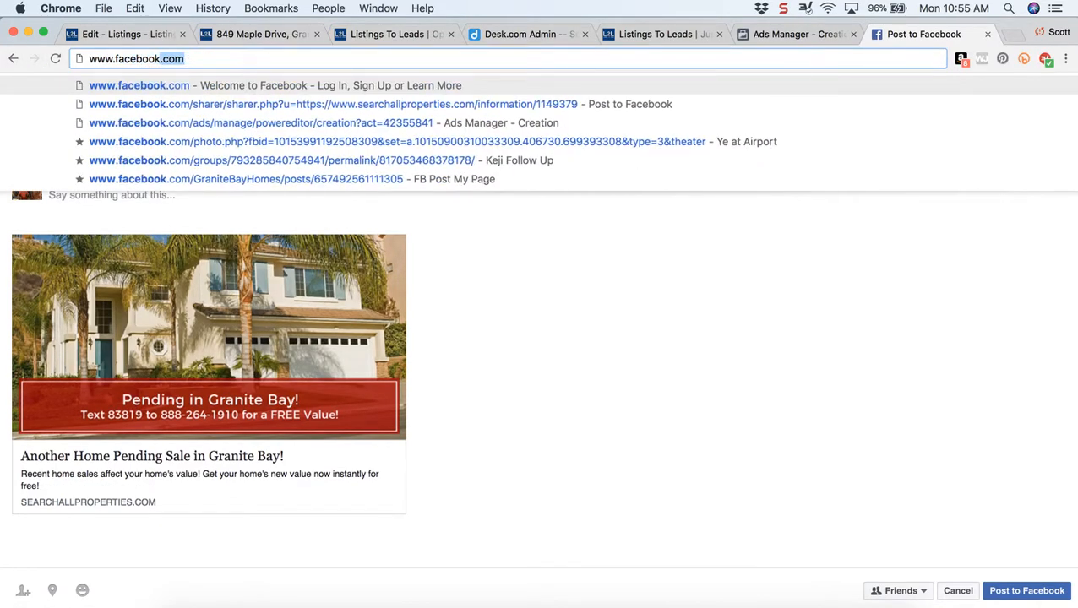
{"action": "left_click", "coordinate": [267, 179]}
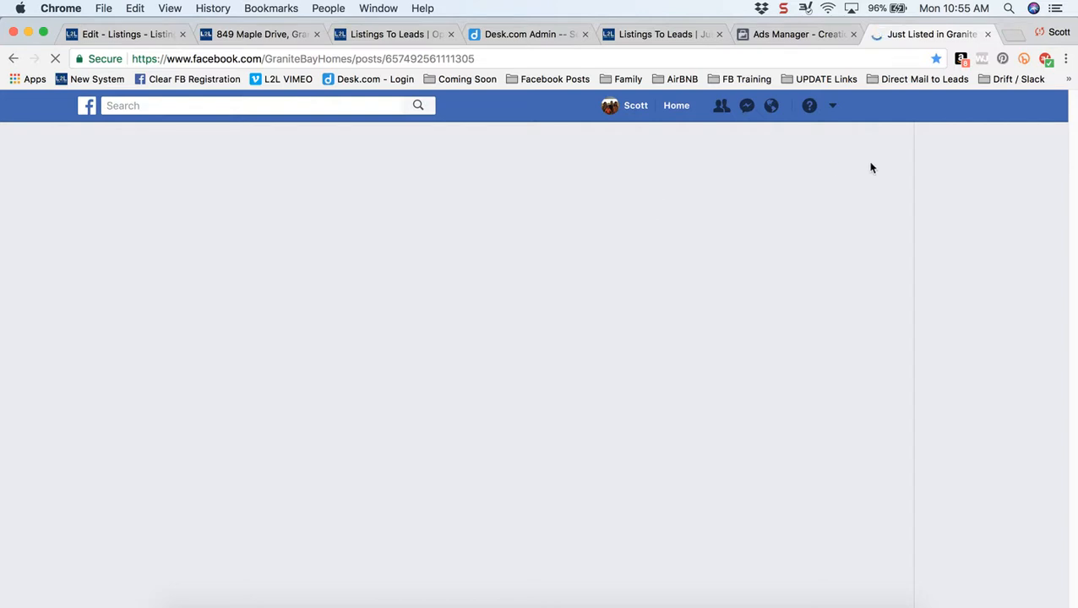
- Choose Create Group from the account dropdown, then close the new group form
{"action": "left_click", "coordinate": [833, 106]}
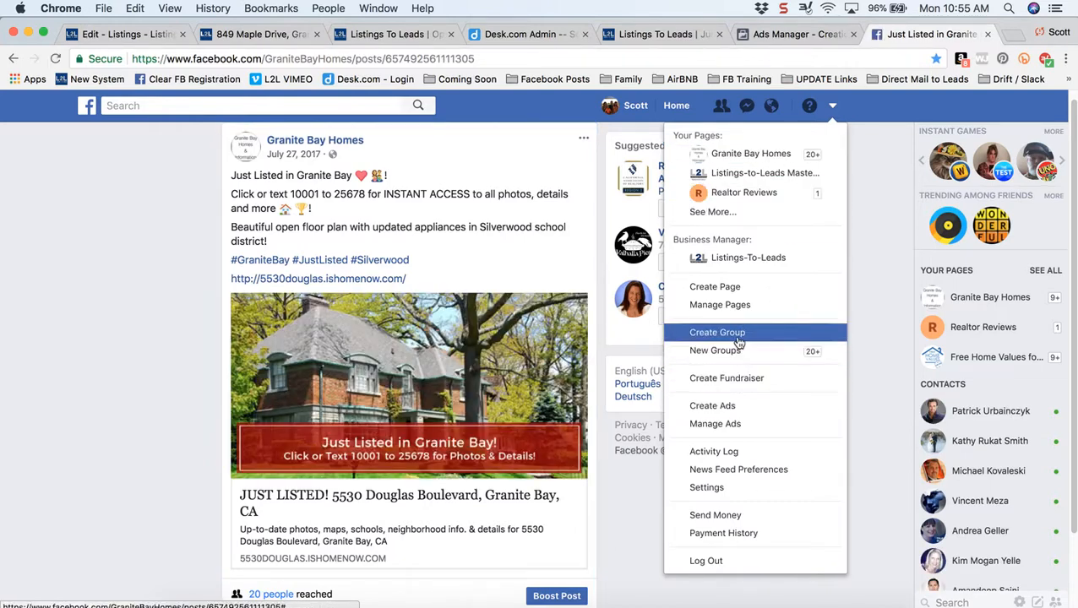
{"action": "left_click", "coordinate": [741, 341]}
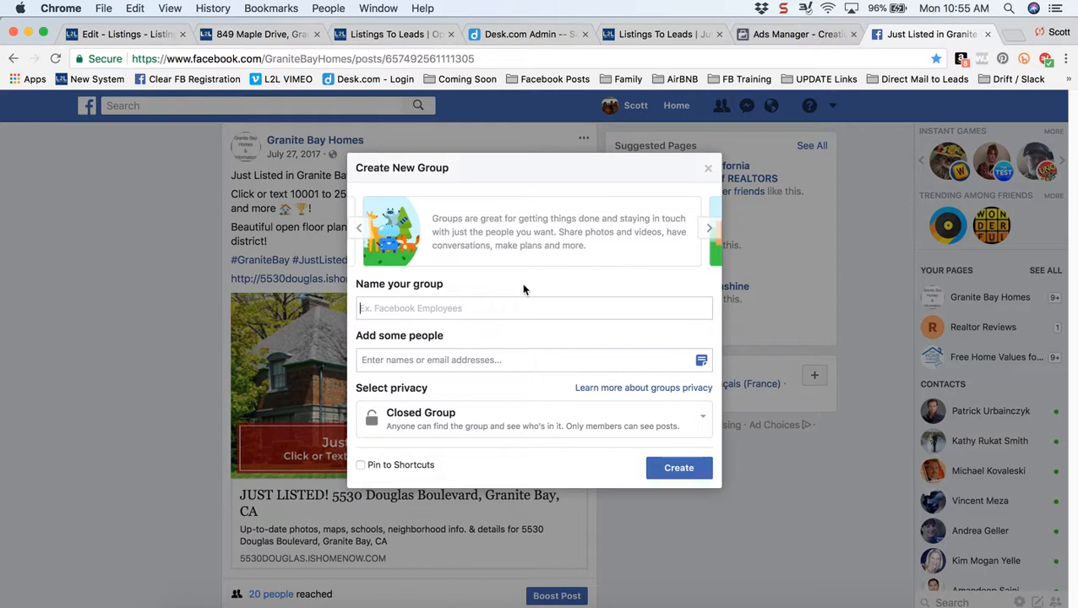
{"action": "left_click", "coordinate": [708, 168]}
- Start a Cause or Community page named 'Grantie Ba…', then return to the Listings editor tab
{"action": "left_click", "coordinate": [835, 108]}
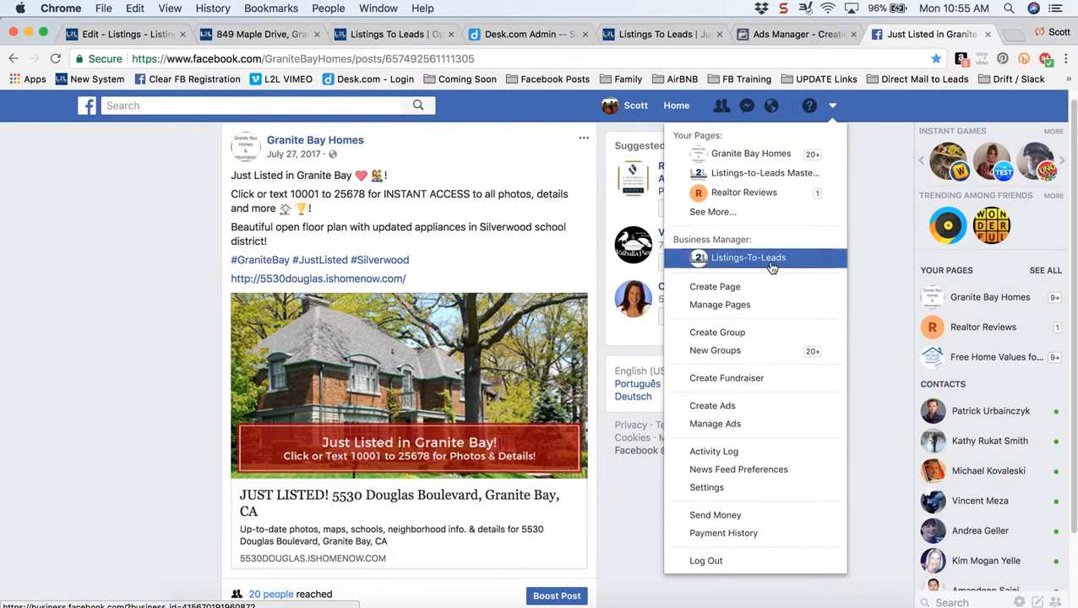
{"action": "left_click", "coordinate": [715, 287]}
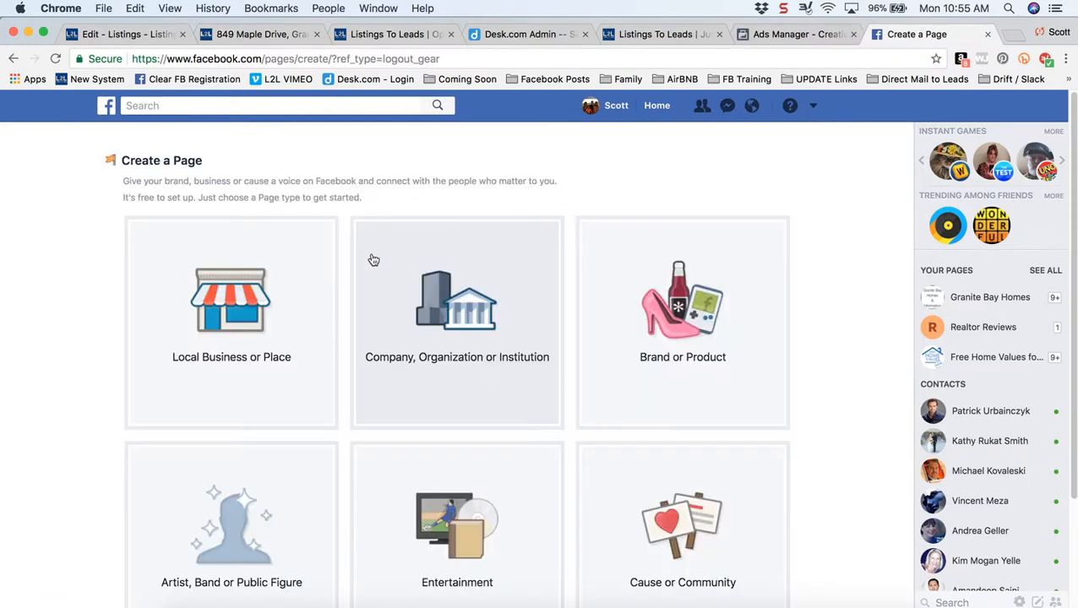
{"action": "left_click", "coordinate": [693, 534]}
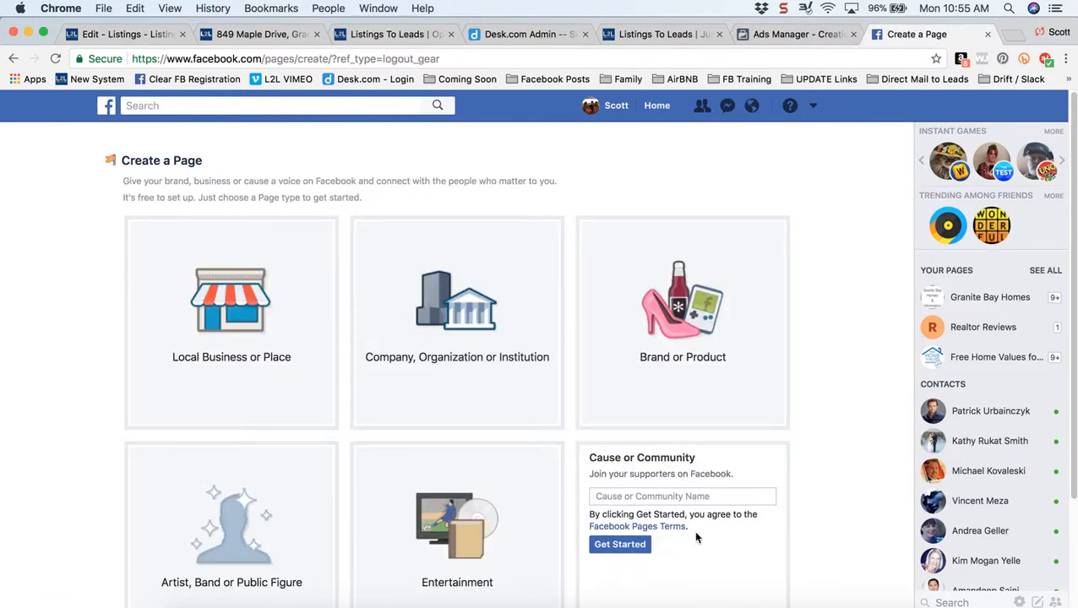
{"action": "left_click", "coordinate": [664, 496]}
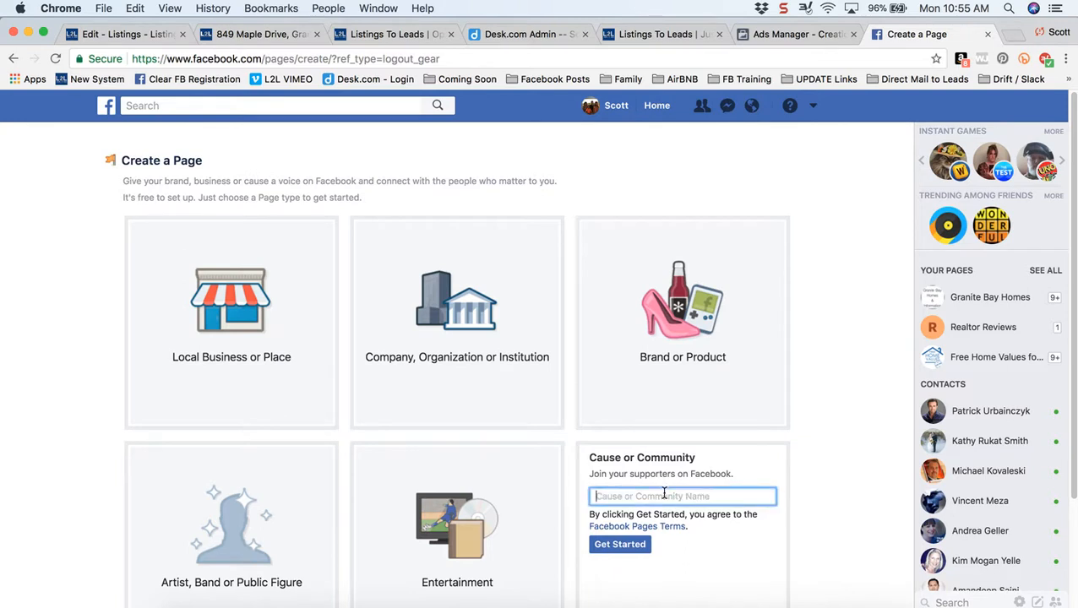
{"action": "type", "text": "Grantie Bay Homes & Information"}
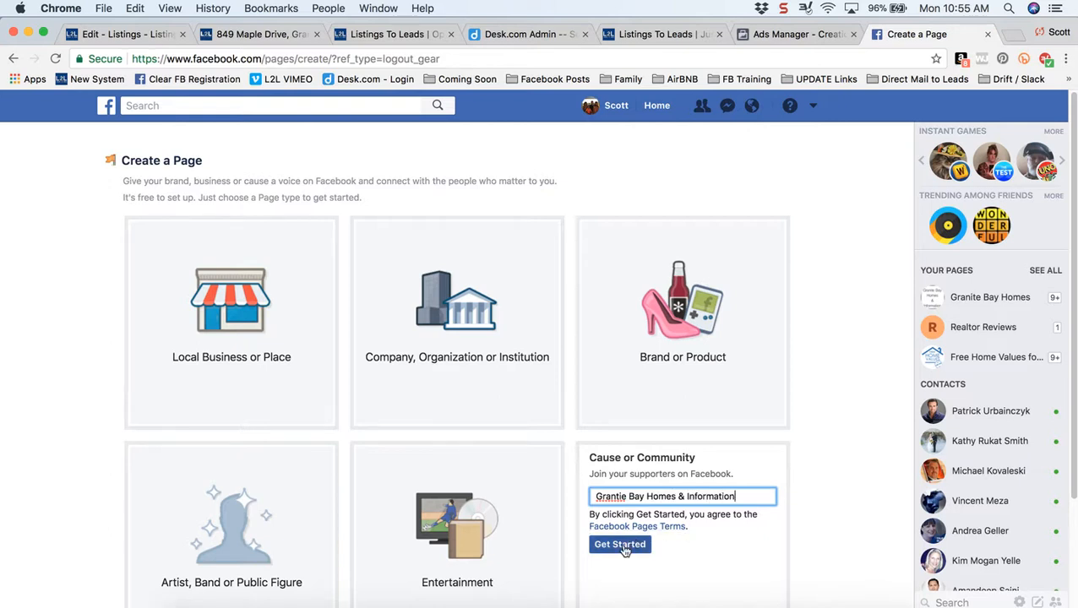
{"action": "left_click", "coordinate": [118, 35]}
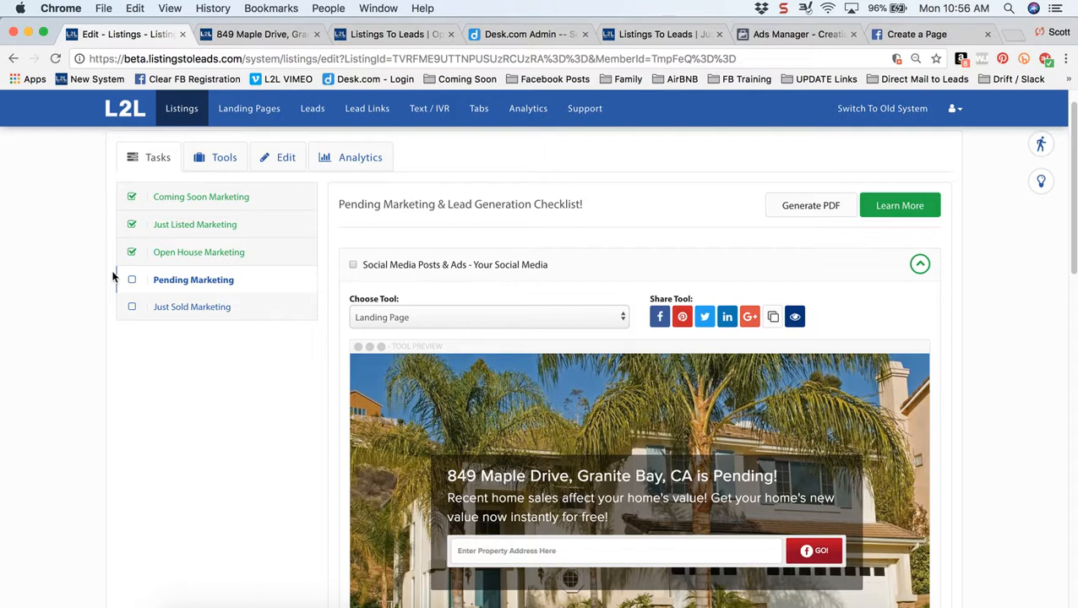
- Collapse the social media tool and tick the Your Social Media task as done
{"action": "scroll", "coordinate": [101, 435], "scroll_direction": "down", "scroll_amount": 2}
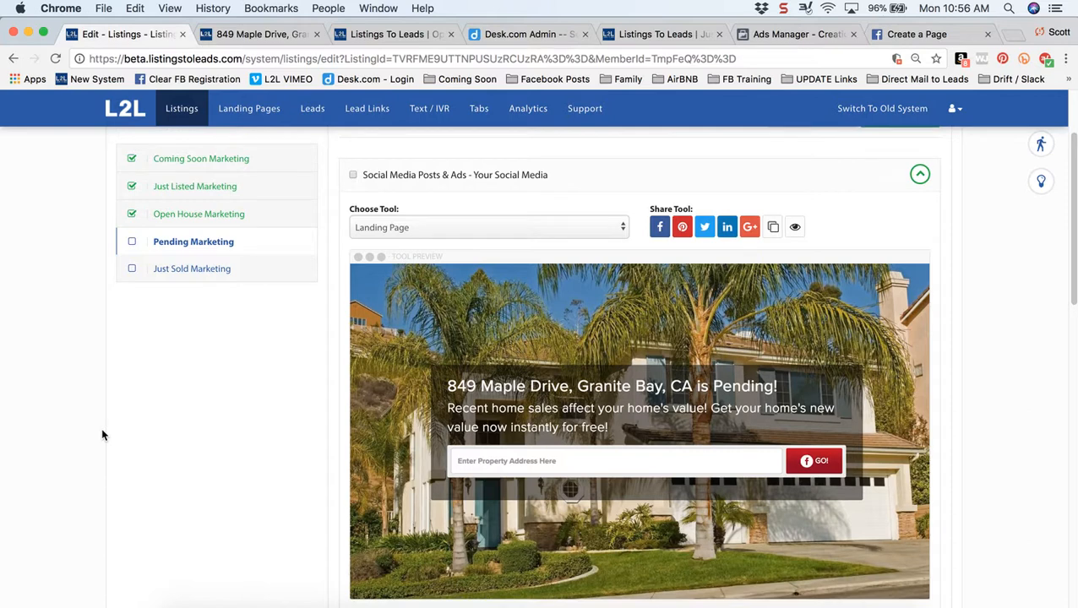
{"action": "scroll", "coordinate": [325, 328], "scroll_direction": "up", "scroll_amount": 1}
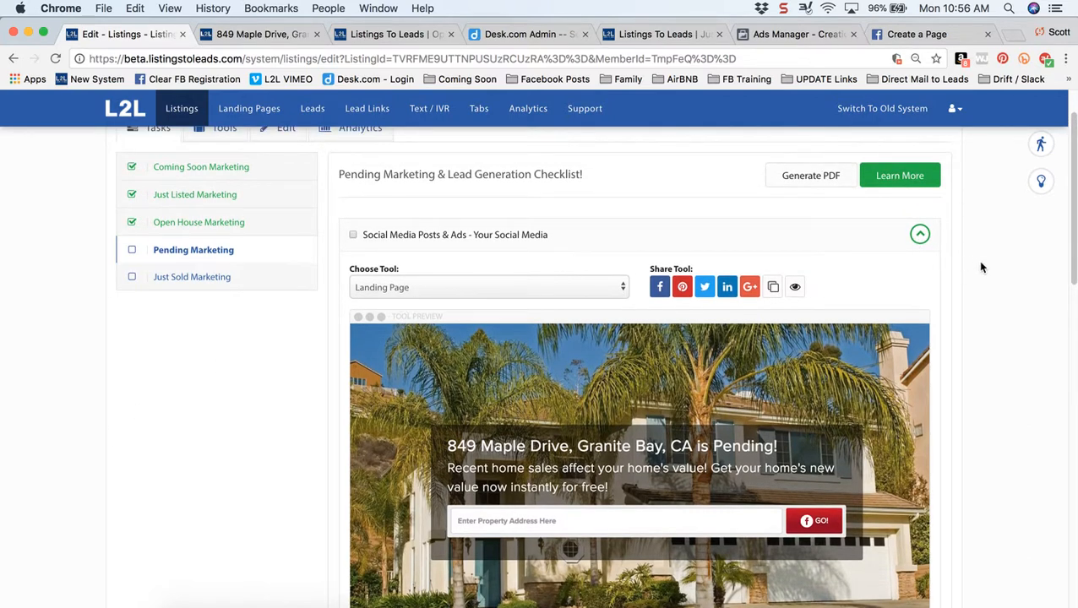
{"action": "left_click", "coordinate": [920, 234]}
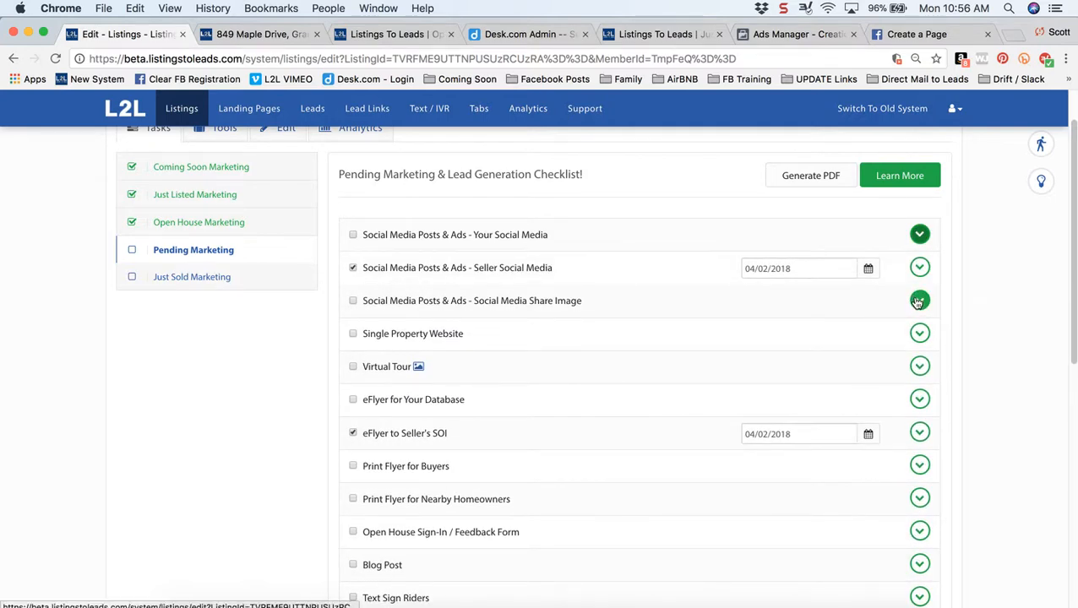
{"action": "left_click", "coordinate": [353, 235]}
- Expand Social Media Share Image and download the Pending in Granite Bay PNG
{"action": "left_click", "coordinate": [919, 300]}
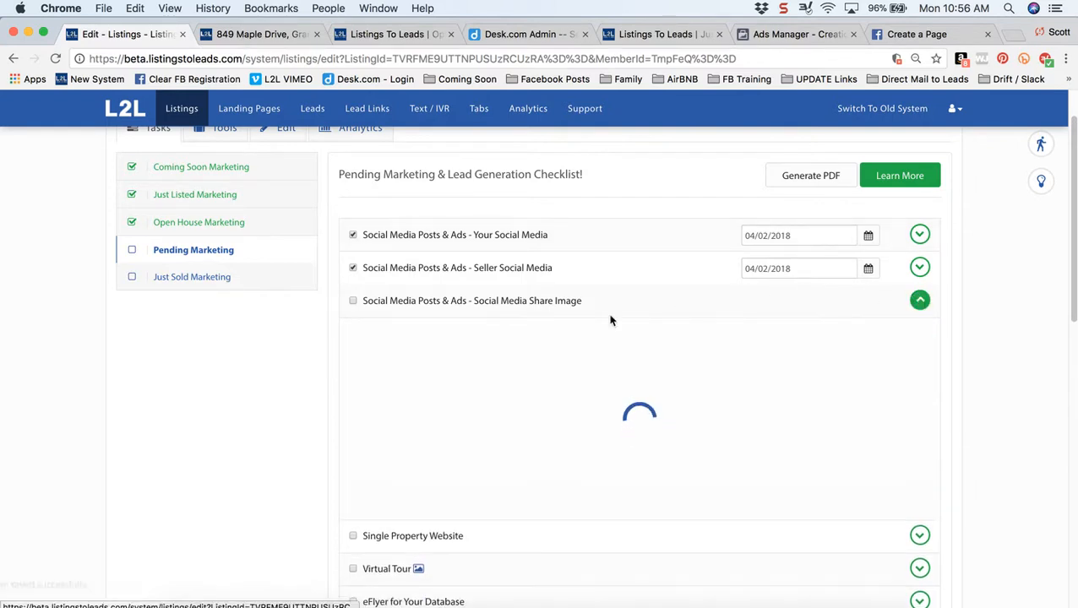
{"action": "left_click_drag", "start_coordinate": [471, 306], "coordinate": [551, 310]}
{"action": "left_click", "coordinate": [232, 412]}
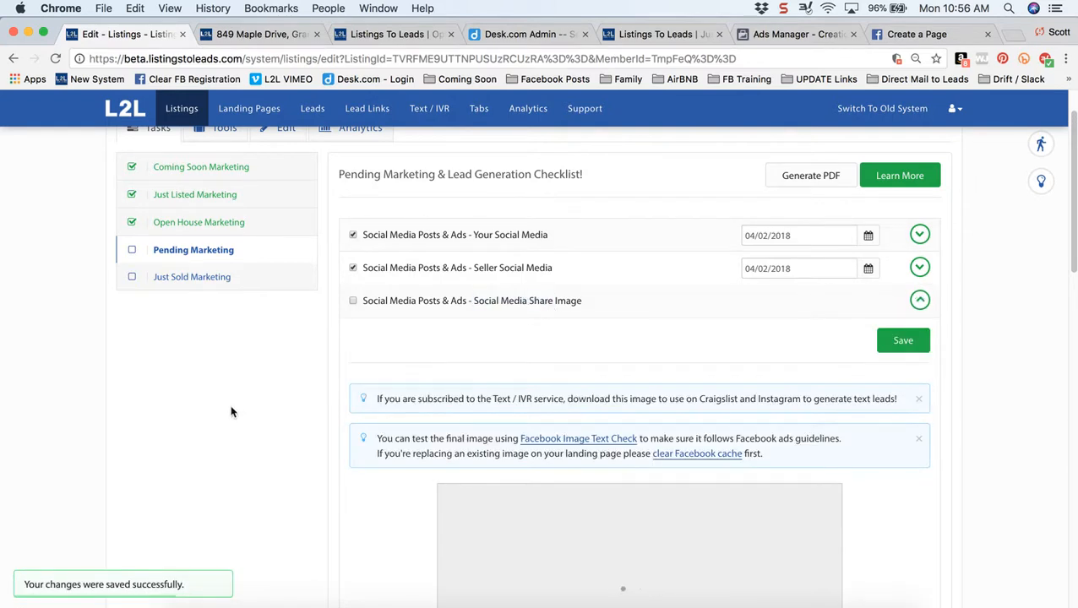
{"action": "scroll", "coordinate": [231, 412], "scroll_direction": "down", "scroll_amount": 2}
{"action": "scroll", "coordinate": [232, 412], "scroll_direction": "down", "scroll_amount": 3}
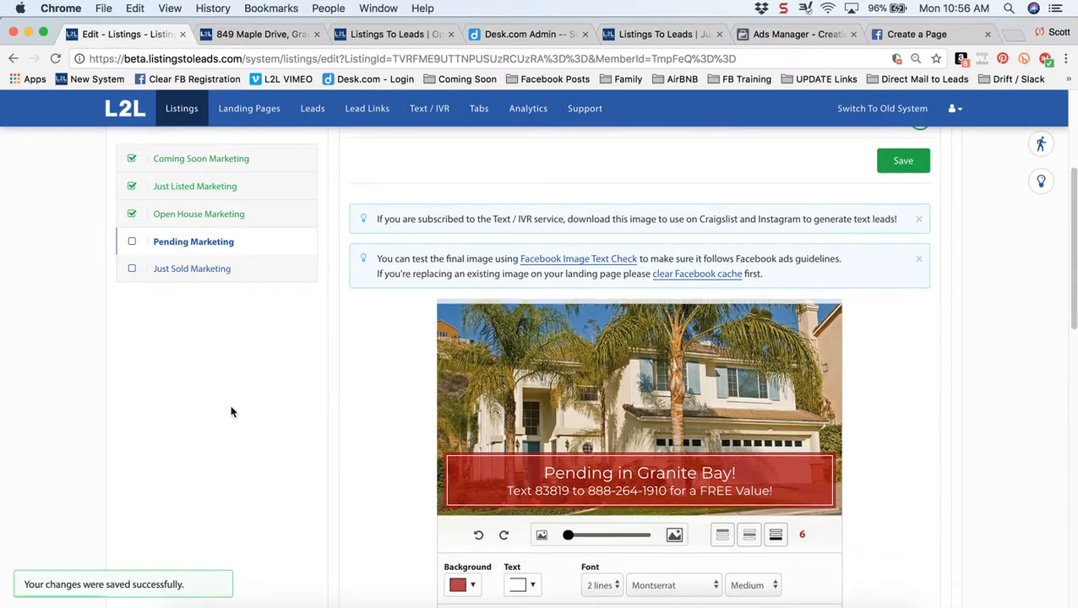
{"action": "scroll", "coordinate": [621, 390], "scroll_direction": "down", "scroll_amount": 2}
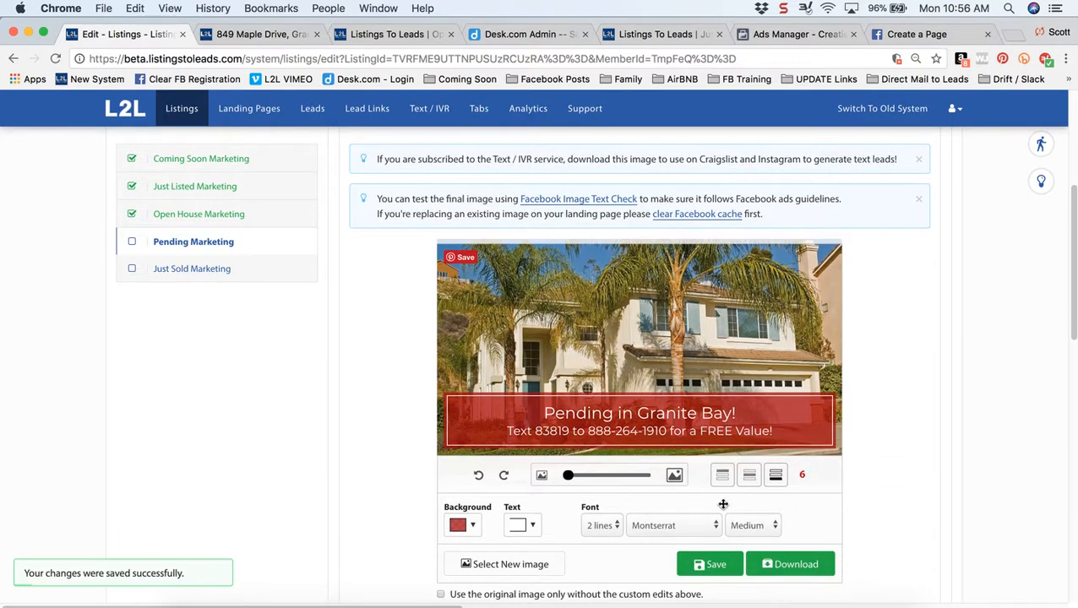
{"action": "left_click", "coordinate": [783, 572]}
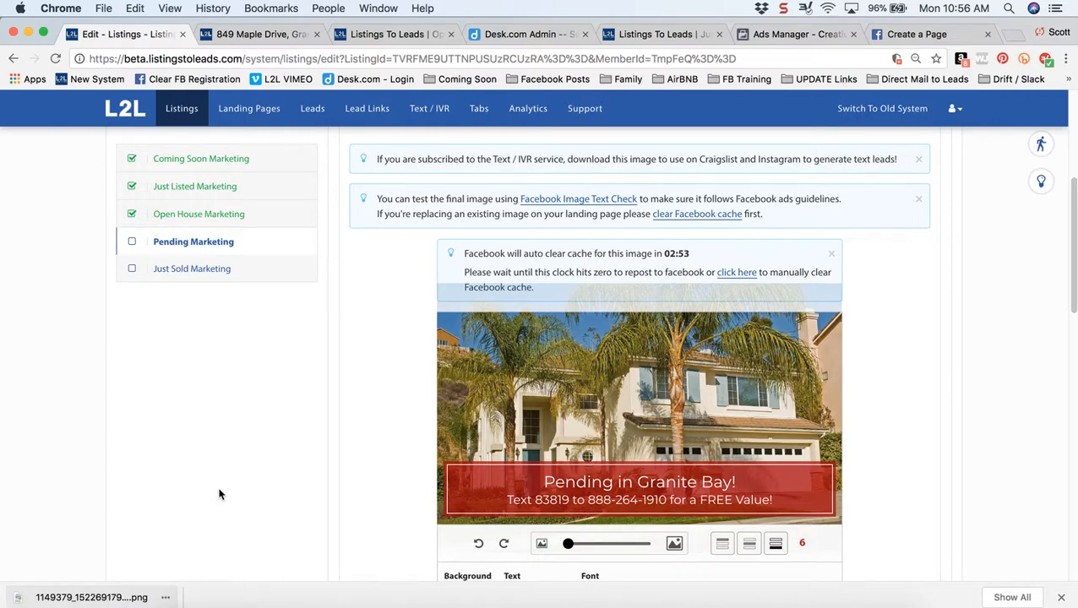
- Upload the downloaded share PNG to Facebook's Image Text Check tool
{"action": "left_click", "coordinate": [579, 201]}
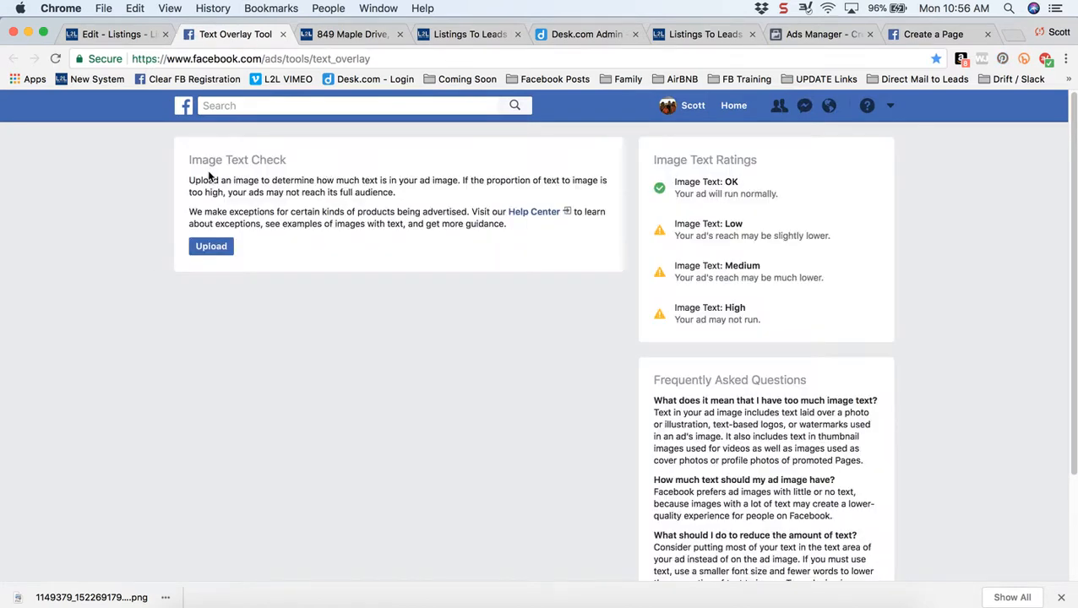
{"action": "left_click_drag", "start_coordinate": [191, 161], "coordinate": [276, 163]}
{"action": "left_click", "coordinate": [274, 195]}
{"action": "left_click", "coordinate": [211, 249]}
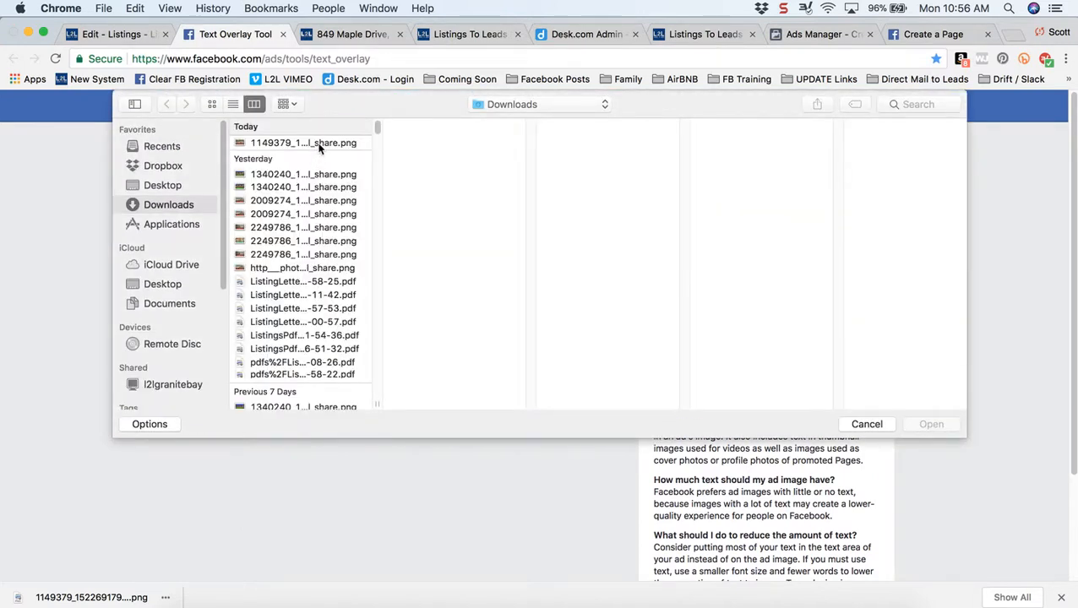
{"action": "left_click", "coordinate": [319, 144]}
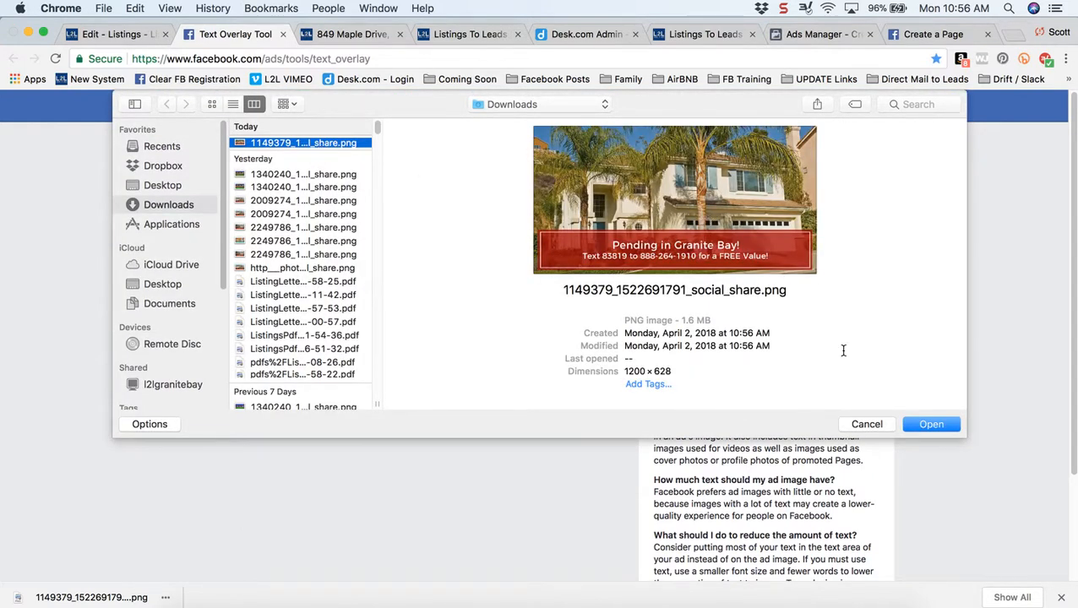
{"action": "left_click", "coordinate": [932, 425]}
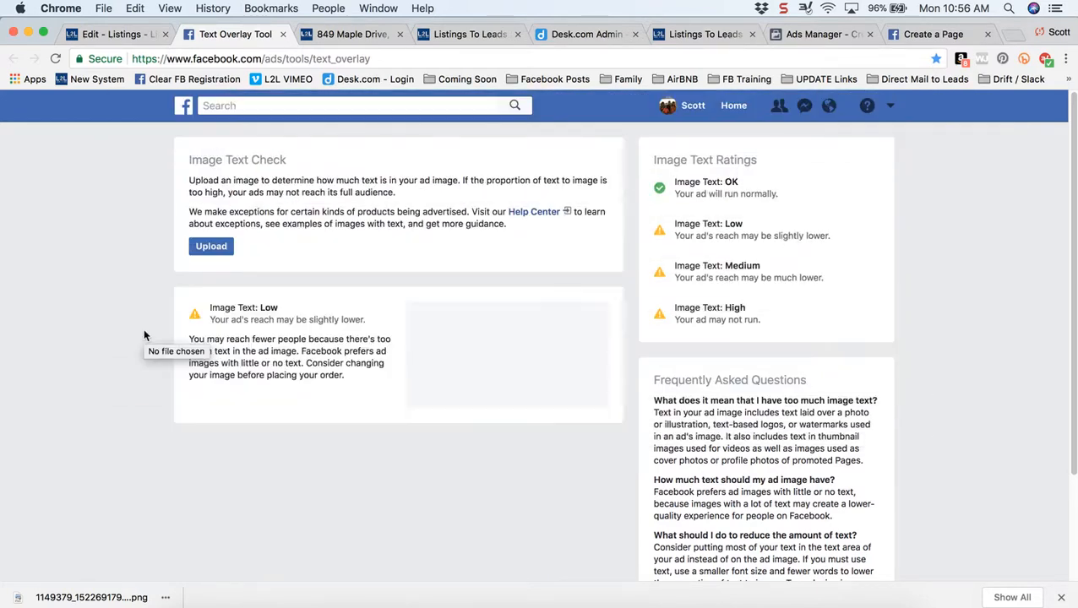
- Review the Image Text: Low rating and slightly-lower-reach warning, then return to the listing page
{"action": "scroll", "coordinate": [144, 336], "scroll_direction": "down", "scroll_amount": 2}
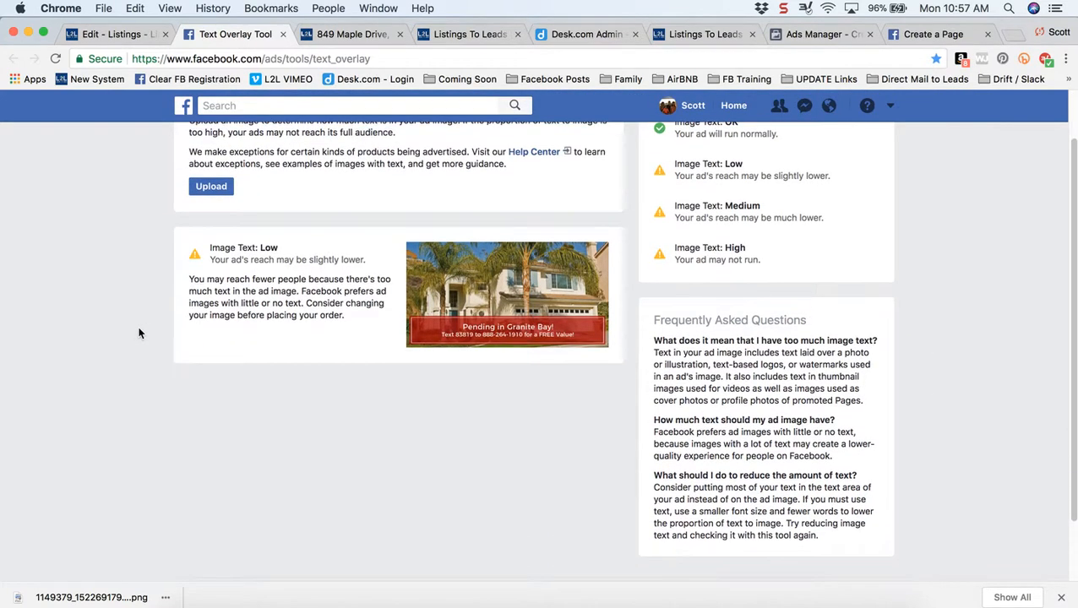
{"action": "left_click_drag", "start_coordinate": [218, 249], "coordinate": [305, 251]}
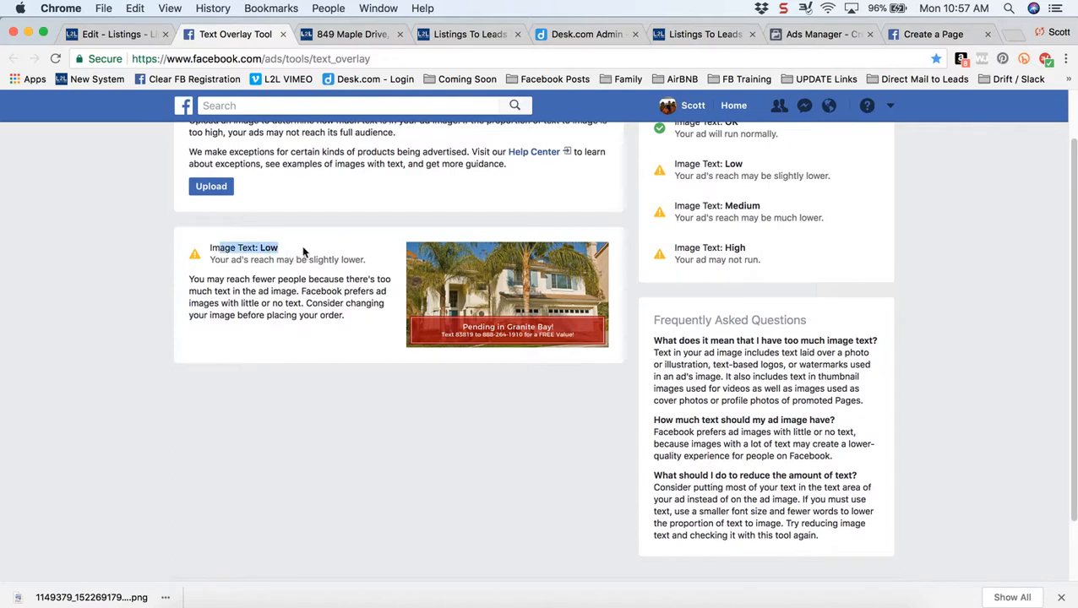
{"action": "left_click_drag", "start_coordinate": [241, 260], "coordinate": [346, 270]}
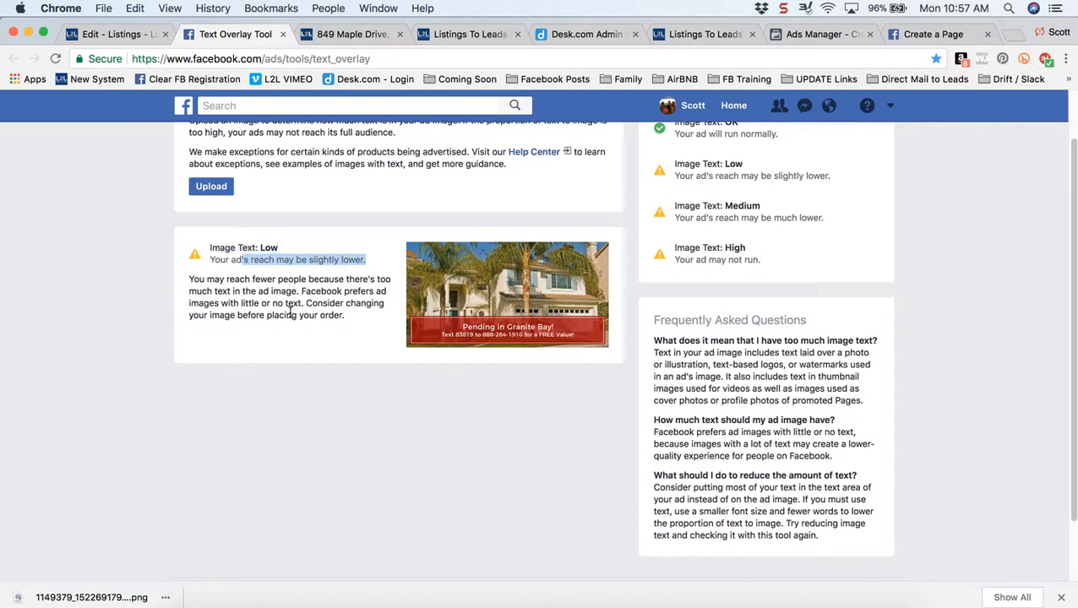
{"action": "left_click", "coordinate": [115, 38]}
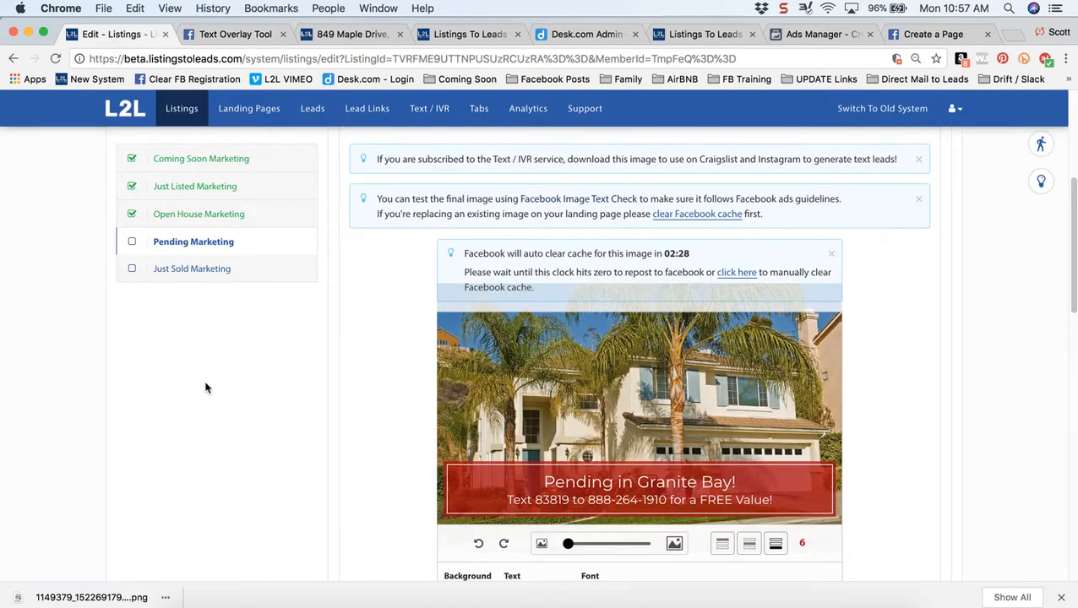
- Change Font lines from 2 lines to 1 line, save, and download the updated image
{"action": "scroll", "coordinate": [296, 401], "scroll_direction": "down", "scroll_amount": 3}
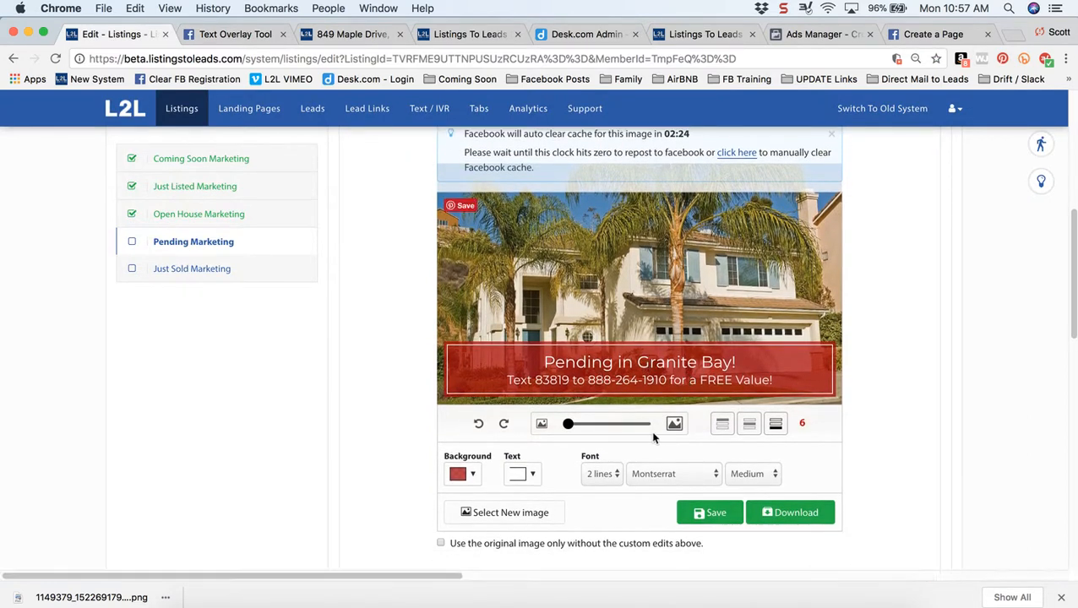
{"action": "left_click", "coordinate": [602, 474]}
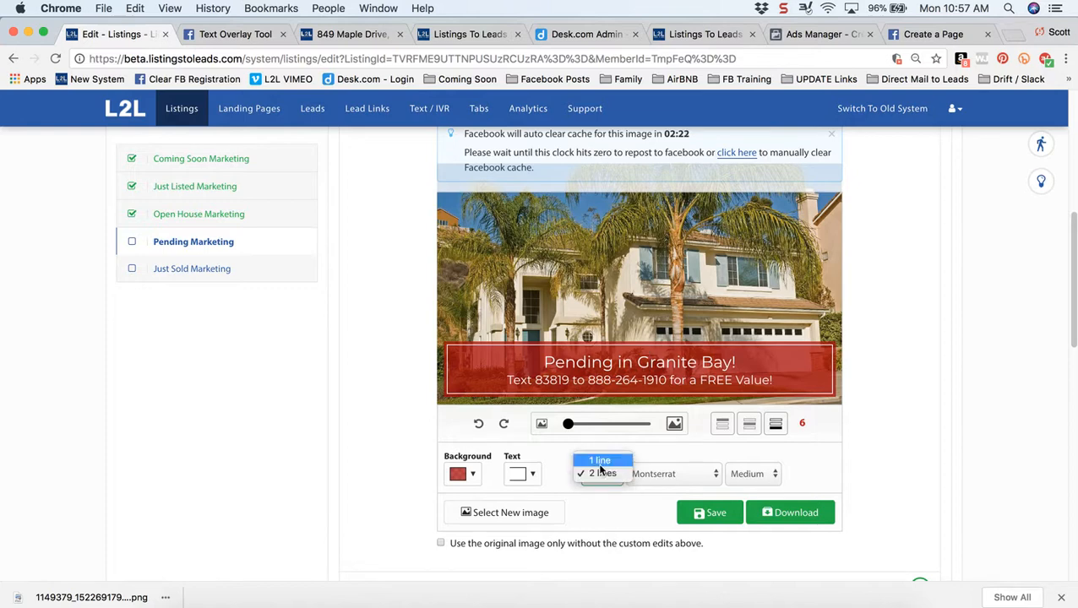
{"action": "left_click", "coordinate": [600, 460]}
{"action": "left_click", "coordinate": [713, 514]}
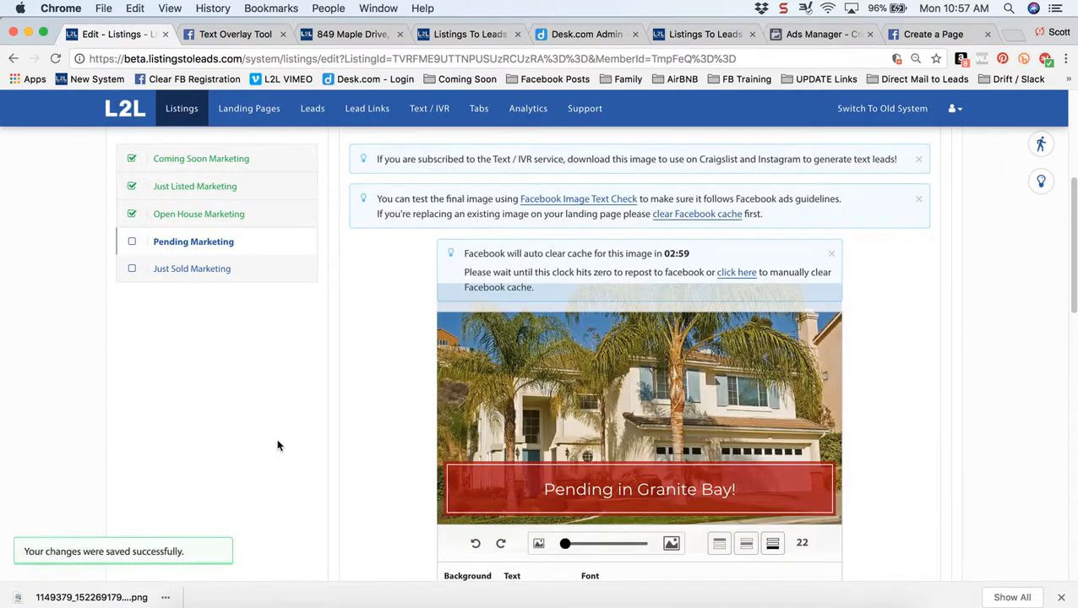
{"action": "scroll", "coordinate": [374, 436], "scroll_direction": "down", "scroll_amount": 3}
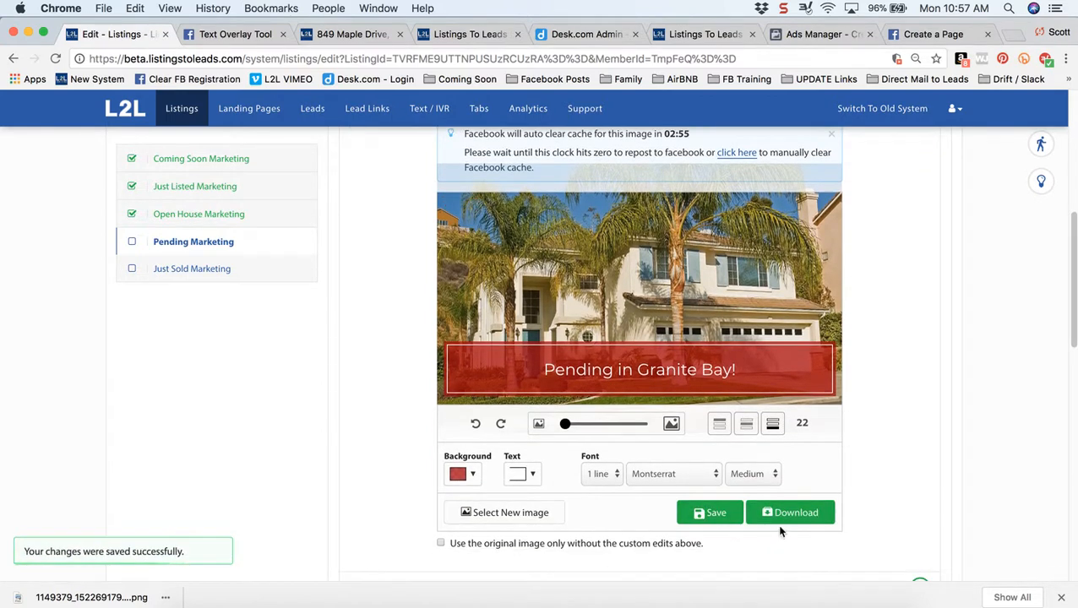
{"action": "left_click", "coordinate": [792, 513]}
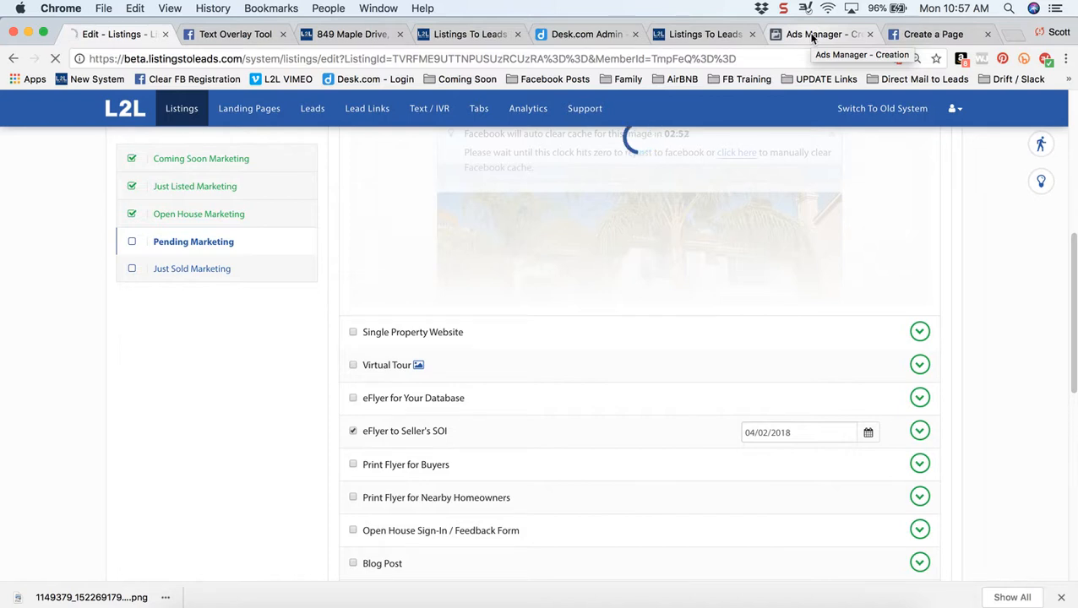
- Add the newest one-line Pending in Granite Bay PNG to the Ads Manager ad
{"action": "left_click", "coordinate": [812, 35]}
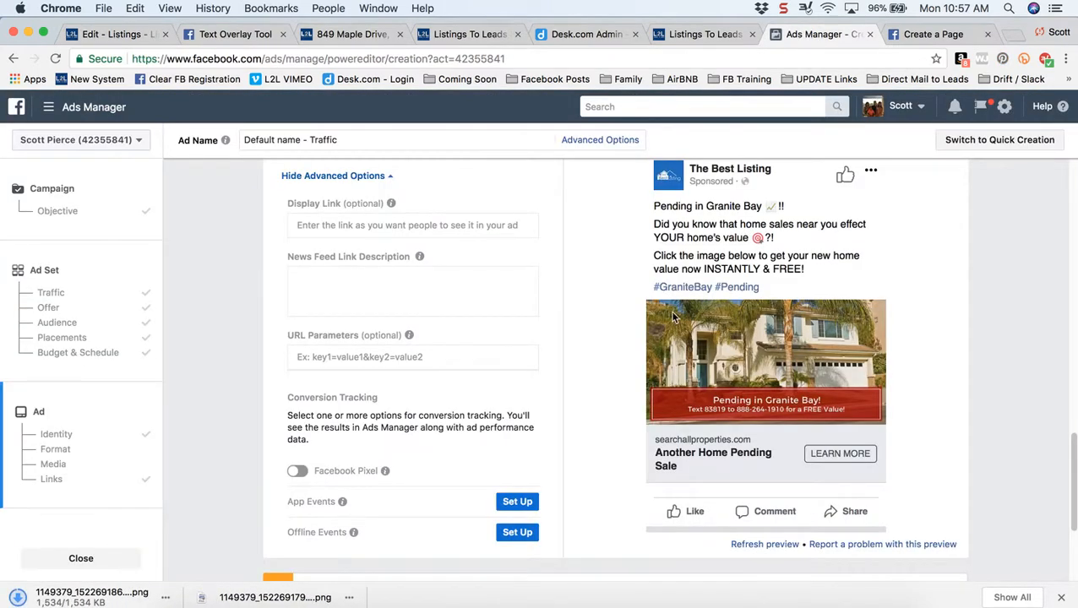
{"action": "left_click_drag", "start_coordinate": [1070, 481], "coordinate": [1073, 275]}
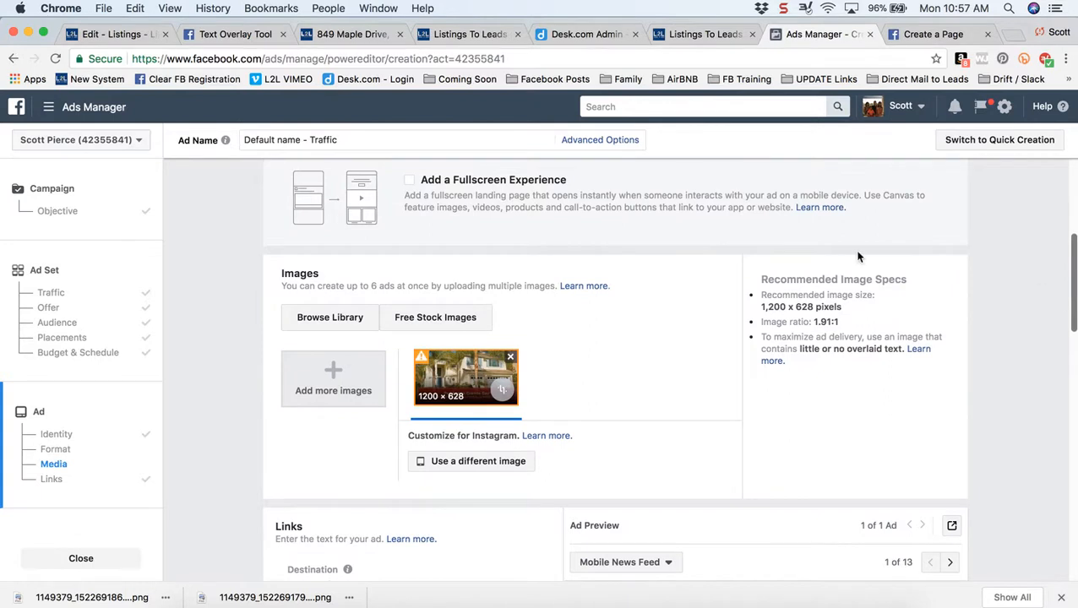
{"action": "left_click", "coordinate": [335, 373]}
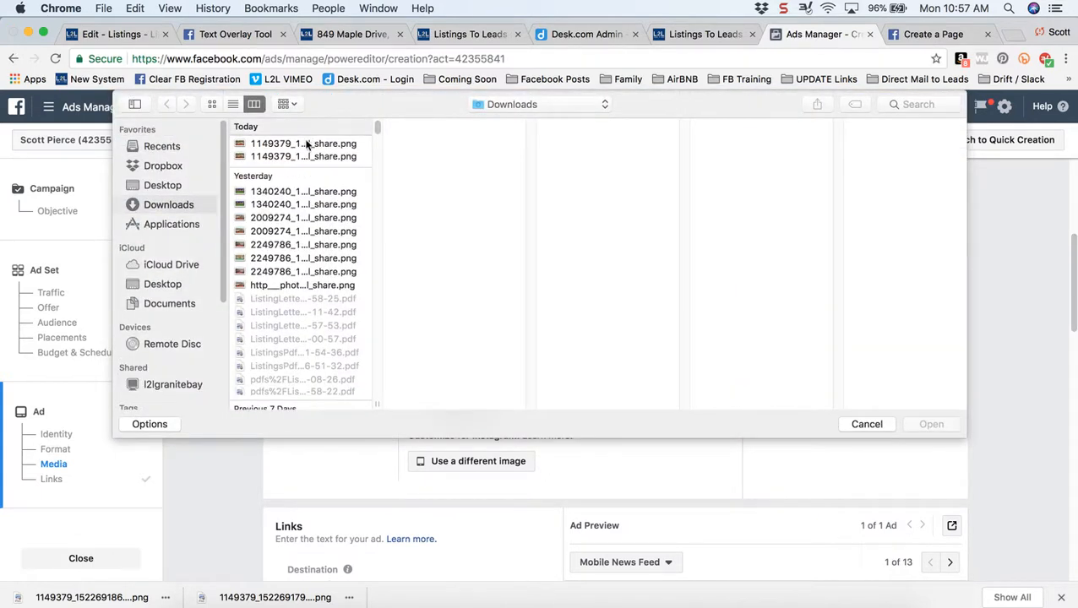
{"action": "left_click", "coordinate": [307, 146]}
{"action": "key", "text": "Down"}
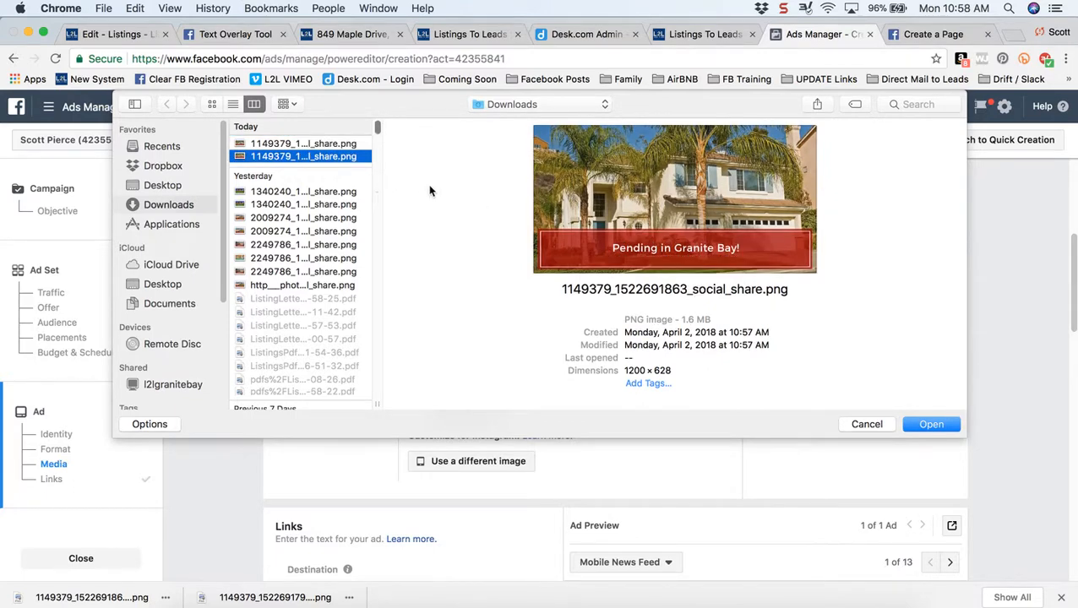
{"action": "left_click", "coordinate": [931, 425]}
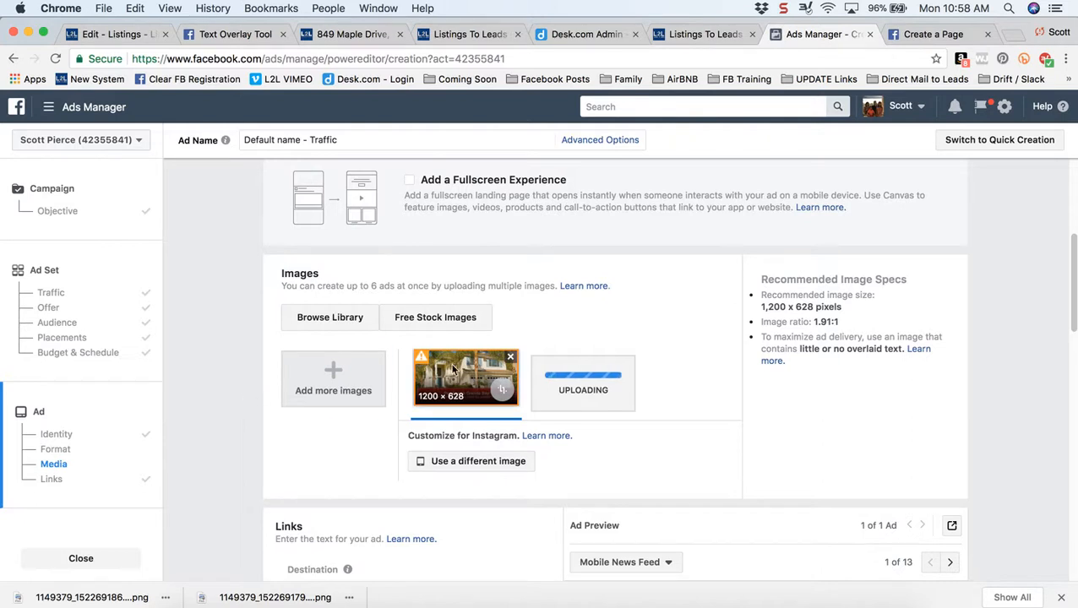
- Remove the old two-line image thumbnail and scroll down to the Confirm button
{"action": "left_click", "coordinate": [510, 358]}
{"action": "scroll", "coordinate": [236, 454], "scroll_direction": "down", "scroll_amount": 2}
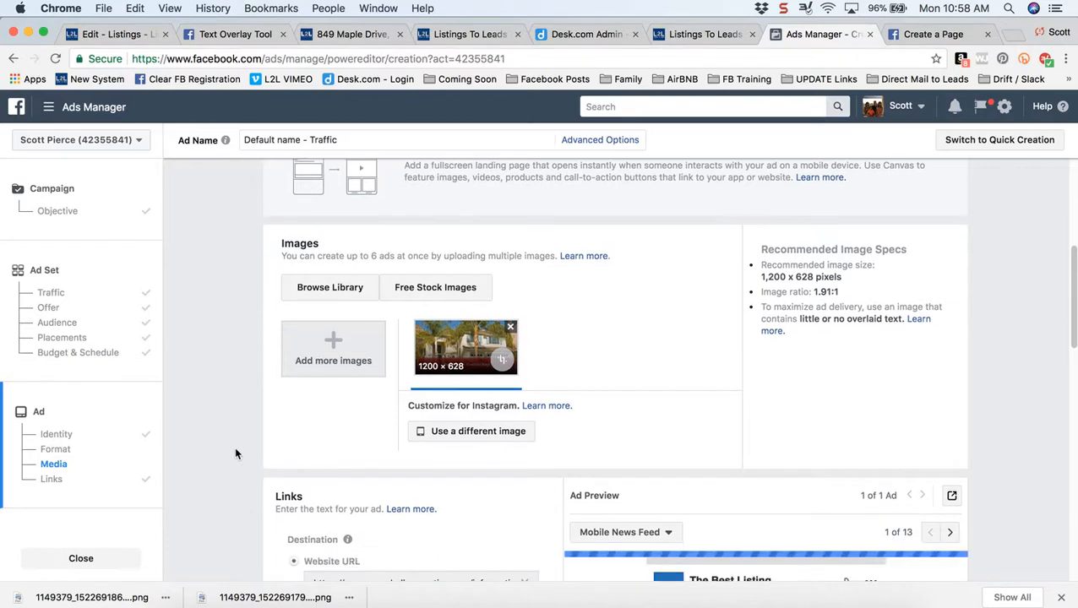
{"action": "scroll", "coordinate": [236, 455], "scroll_direction": "down", "scroll_amount": 10}
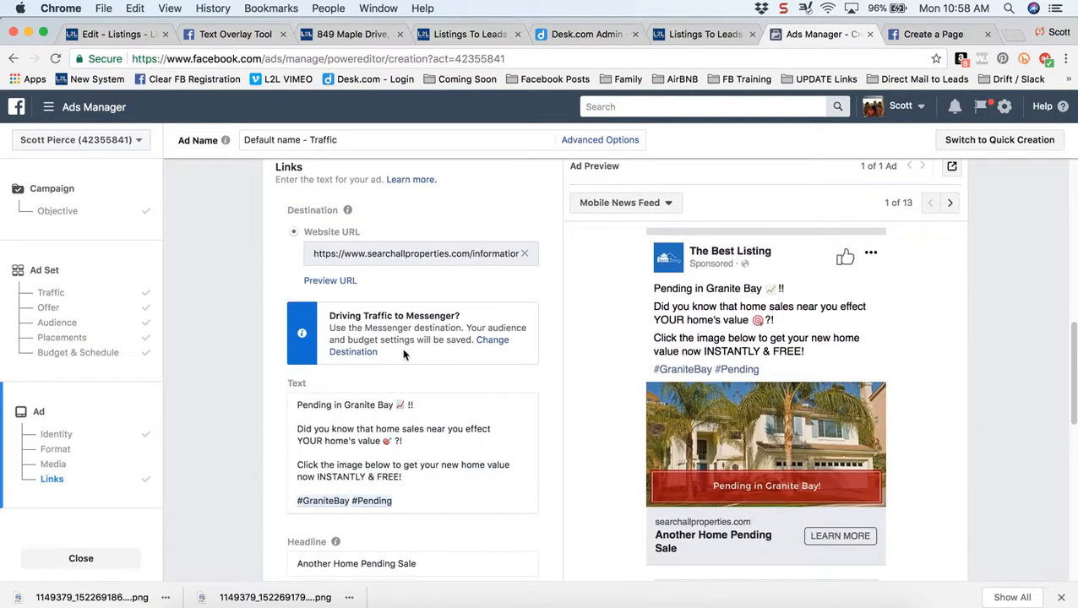
{"action": "scroll", "coordinate": [404, 355], "scroll_direction": "down", "scroll_amount": 5}
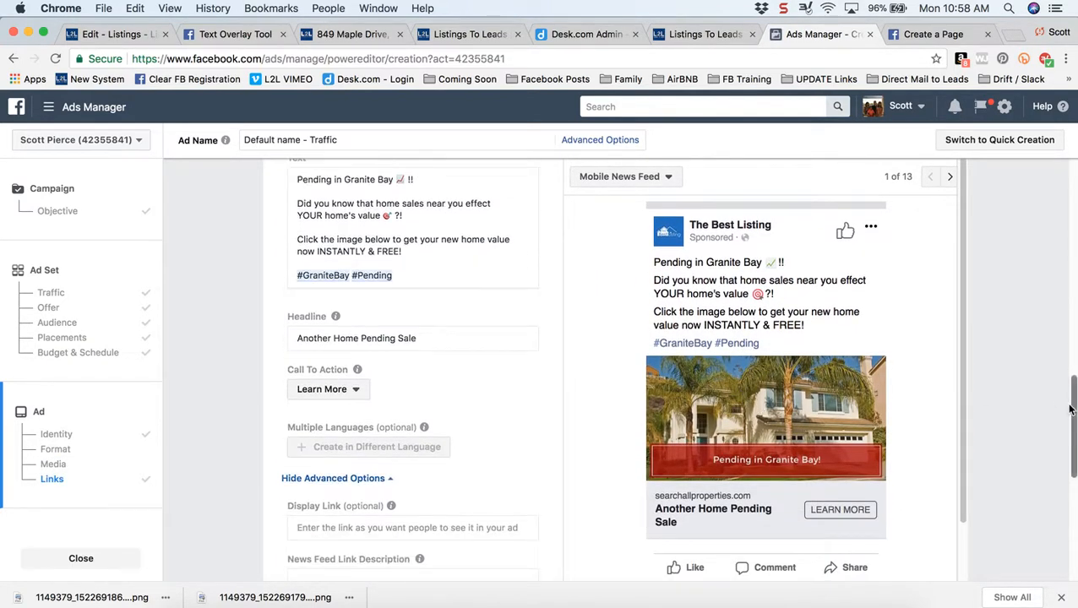
{"action": "left_click_drag", "start_coordinate": [1072, 408], "coordinate": [1075, 518]}
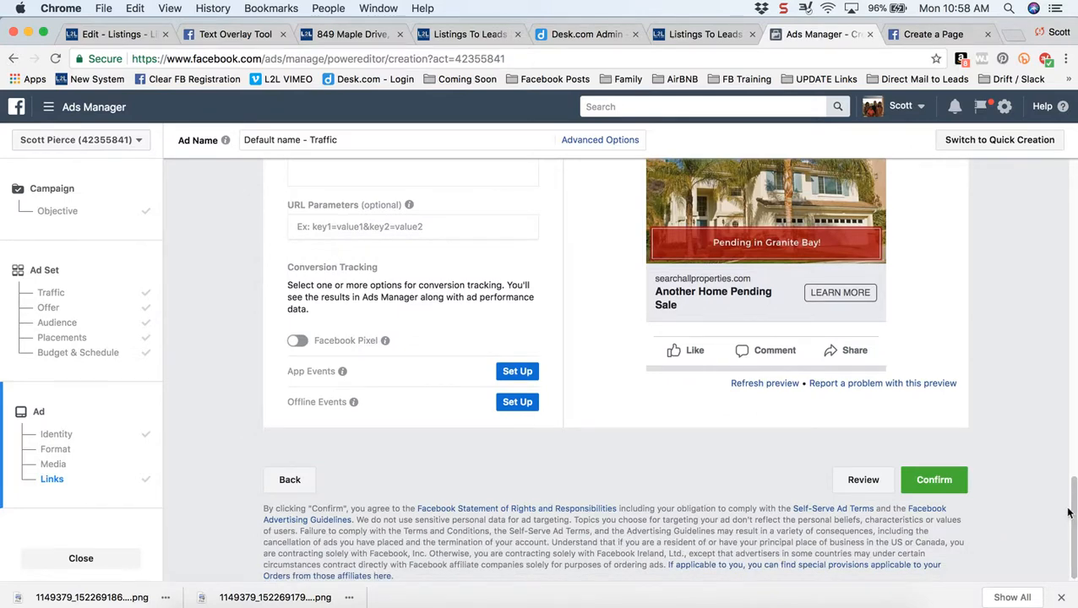